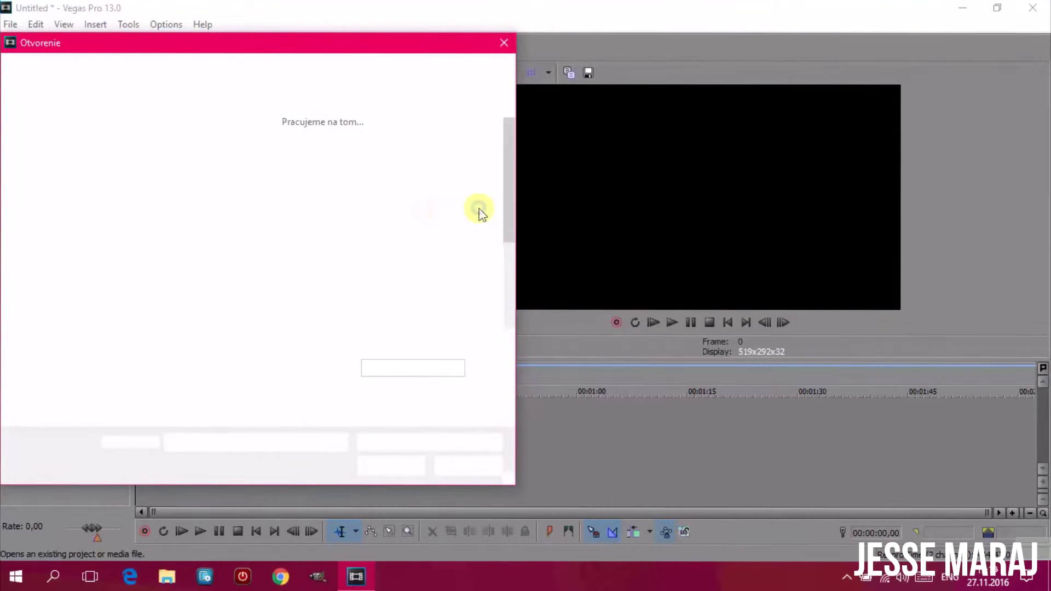
# Open the Nicki Minaj High School video into the project.
pyautogui.moveTo(507, 129); pyautogui.dragTo(508, 206)
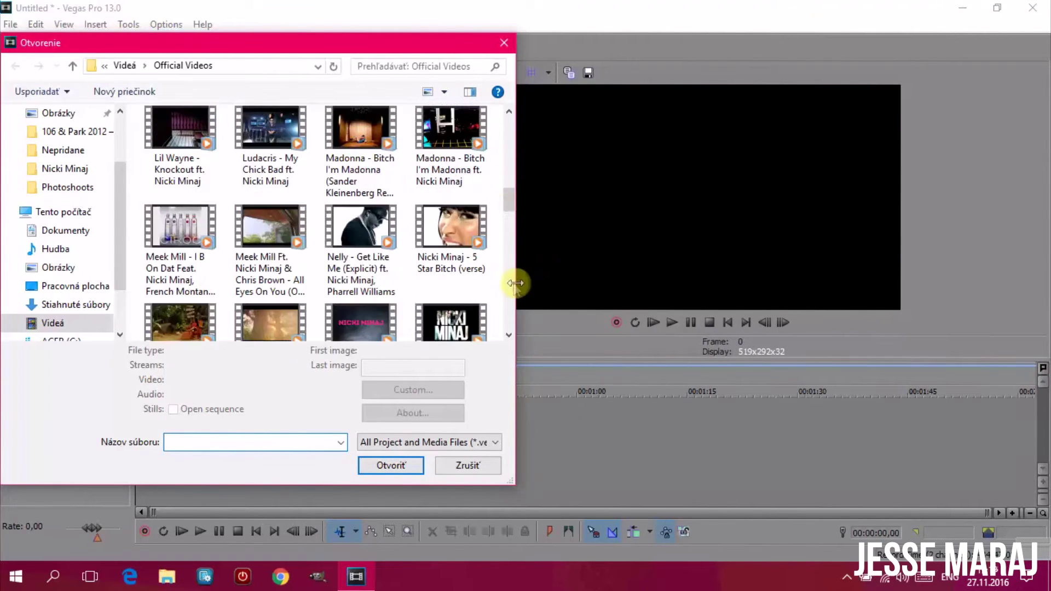
pyautogui.scroll(-3, 509, 283)
pyautogui.click(476, 271)
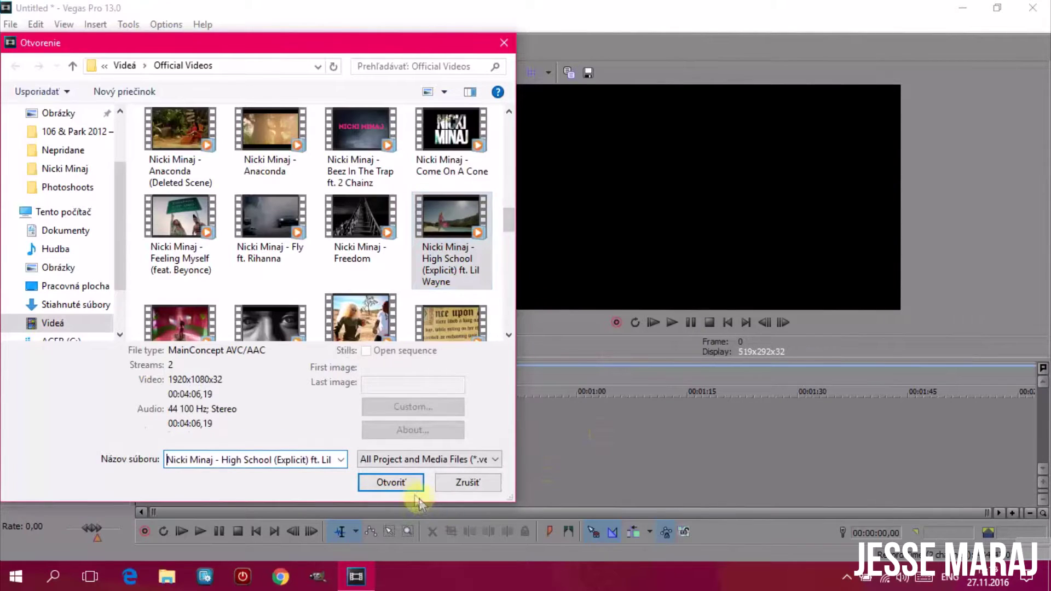
pyautogui.click(403, 484)
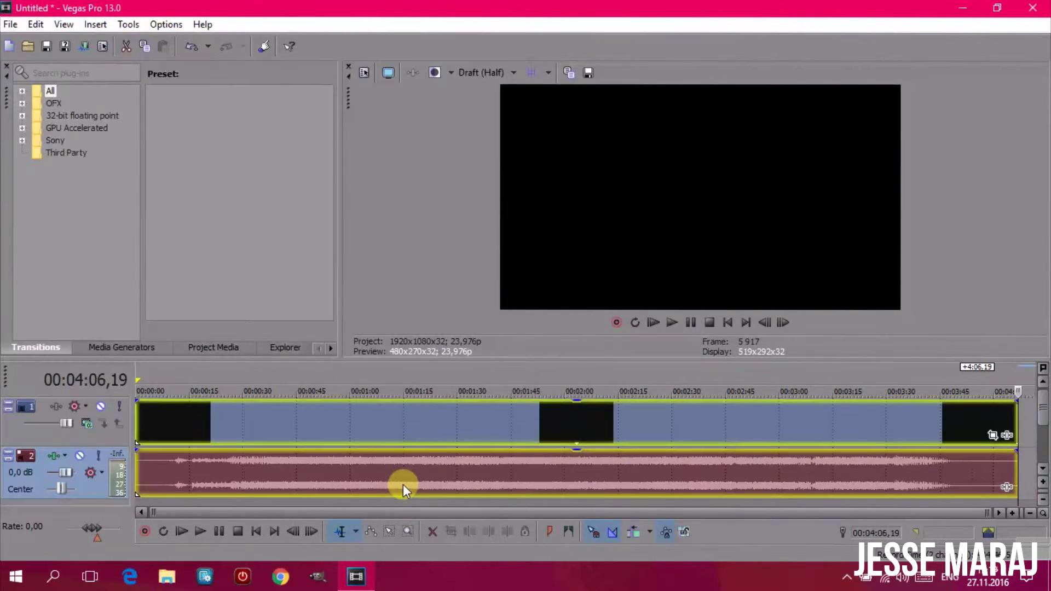
# Set the preview quality to Draft (Half).
pyautogui.click(277, 425)
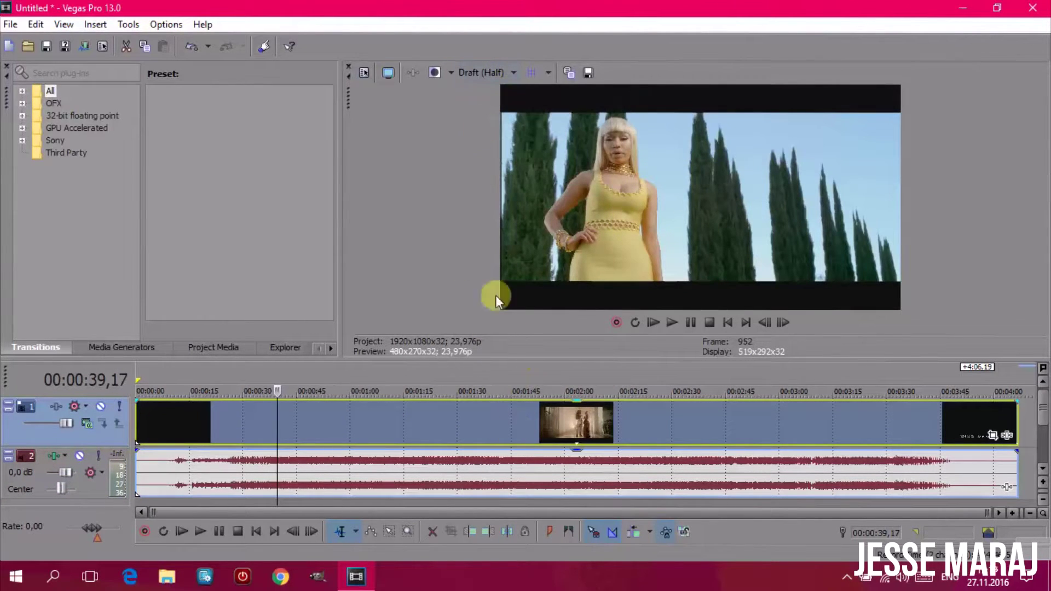
pyautogui.click(478, 77)
pyautogui.moveTo(523, 96)
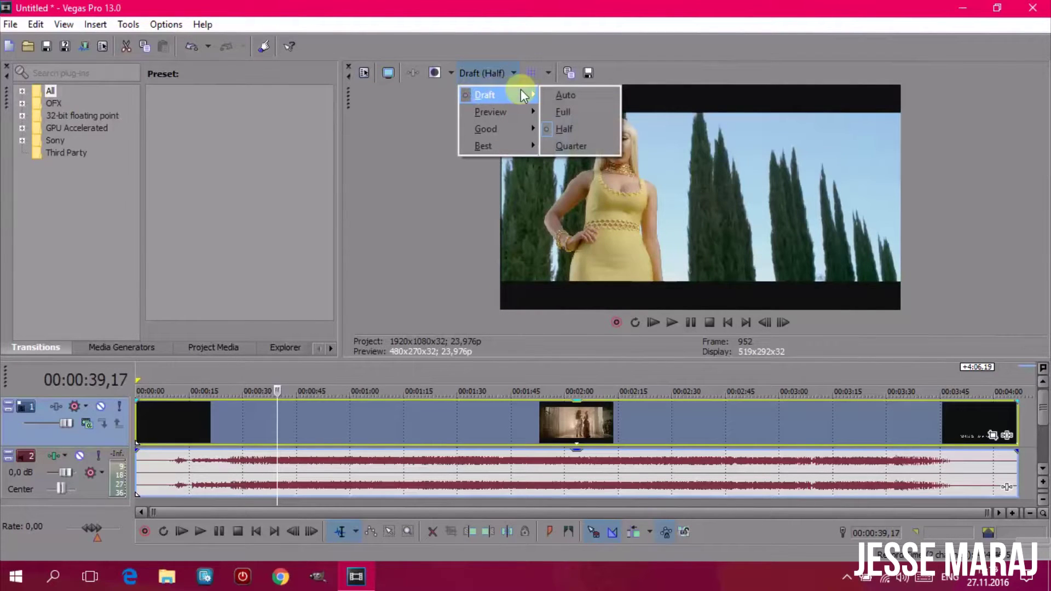
pyautogui.click(587, 129)
# Delete the video's audio track with Delete Track, keeping only the video.
pyautogui.click(498, 486)
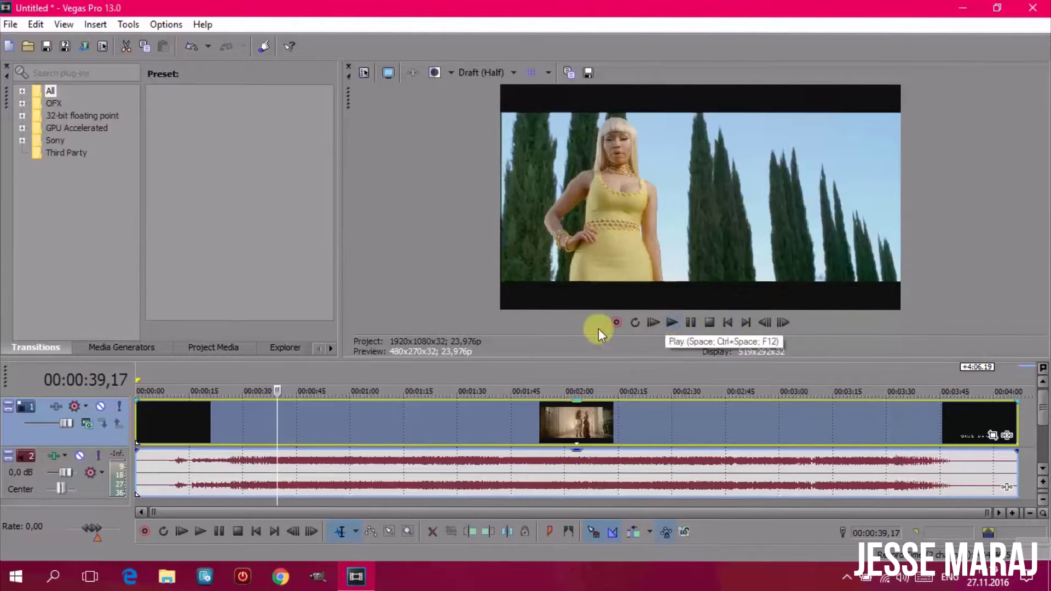
pyautogui.click(306, 462)
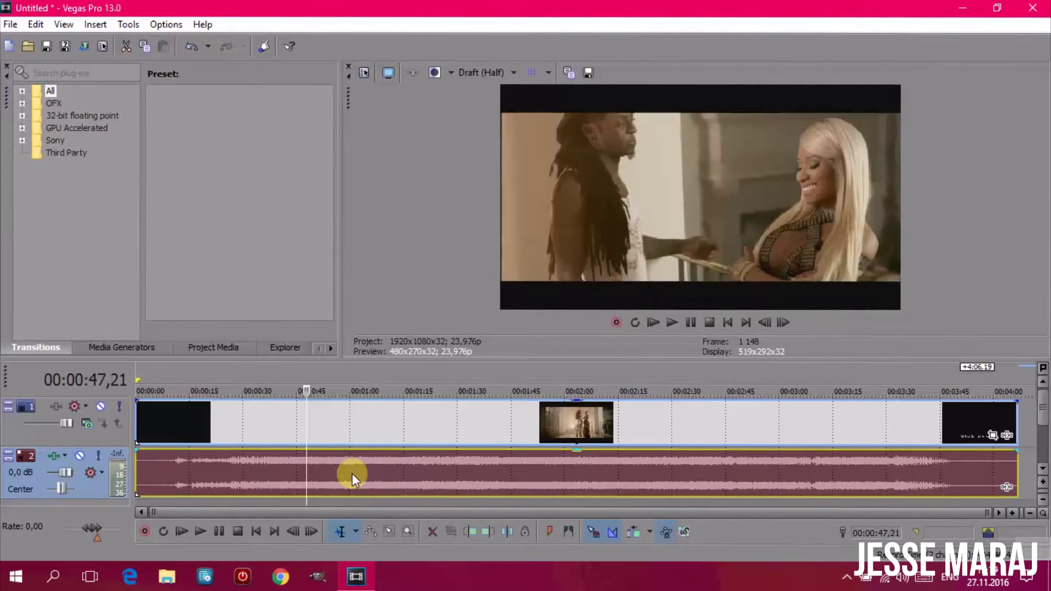
pyautogui.rightClick(97, 484)
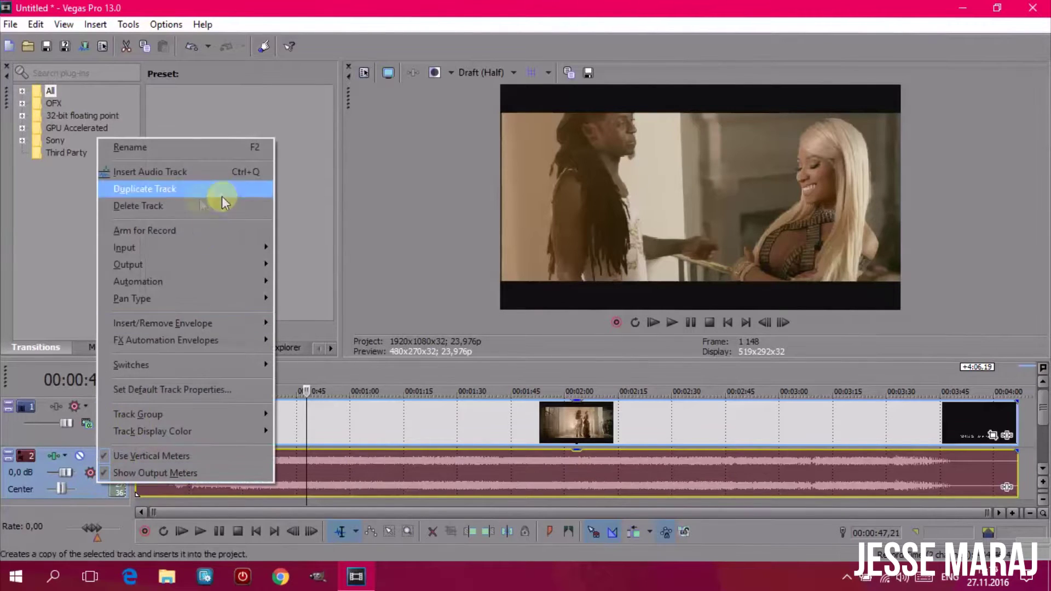
pyautogui.click(169, 208)
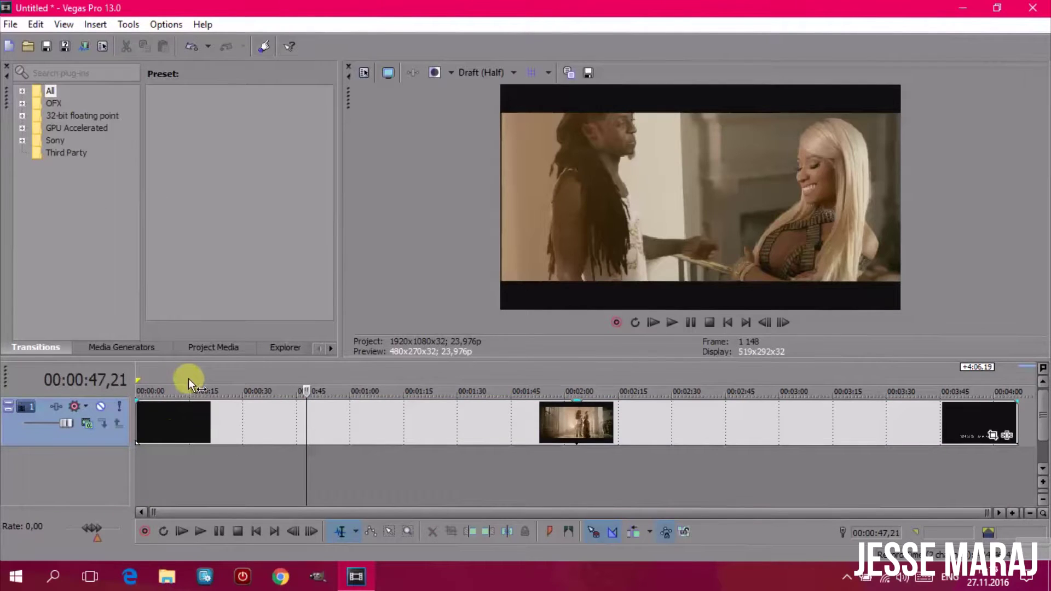
# In the clip's Pan/Crop, try several presets and settle on 16:9 Widescreen.
pyautogui.click(995, 436)
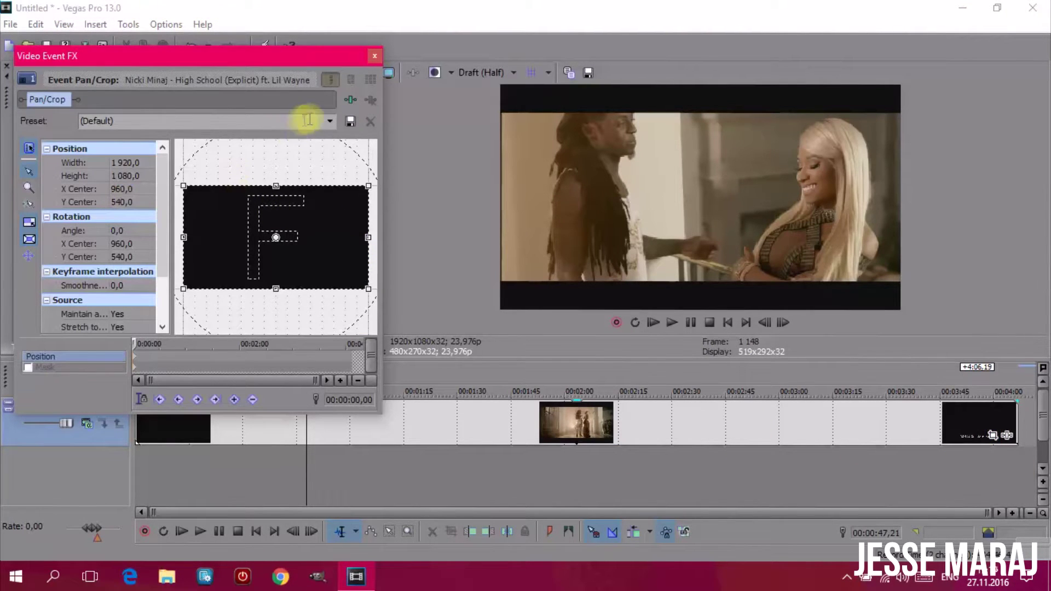
pyautogui.click(329, 120)
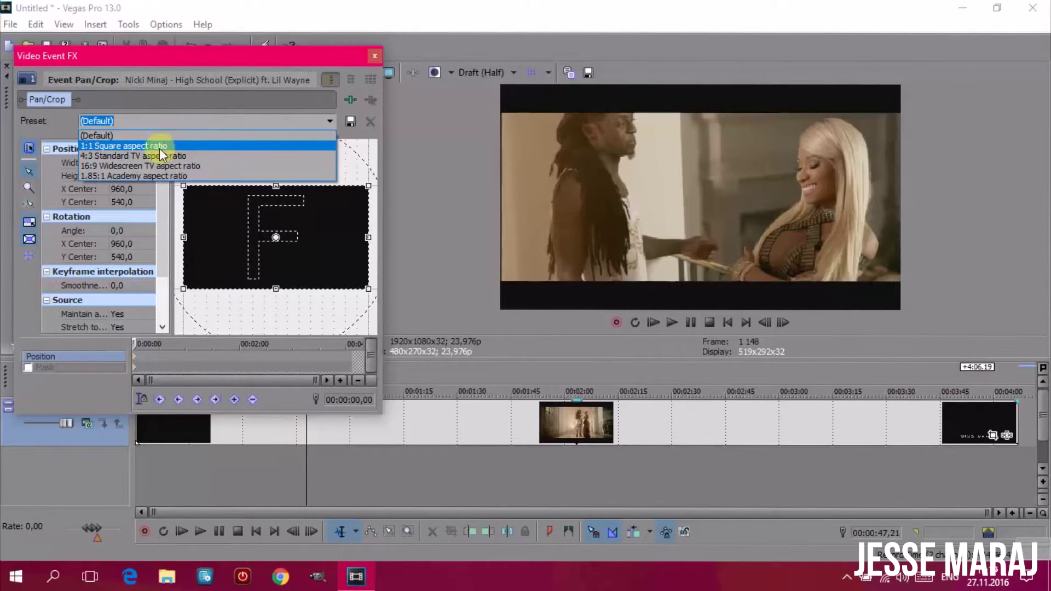
pyautogui.click(160, 149)
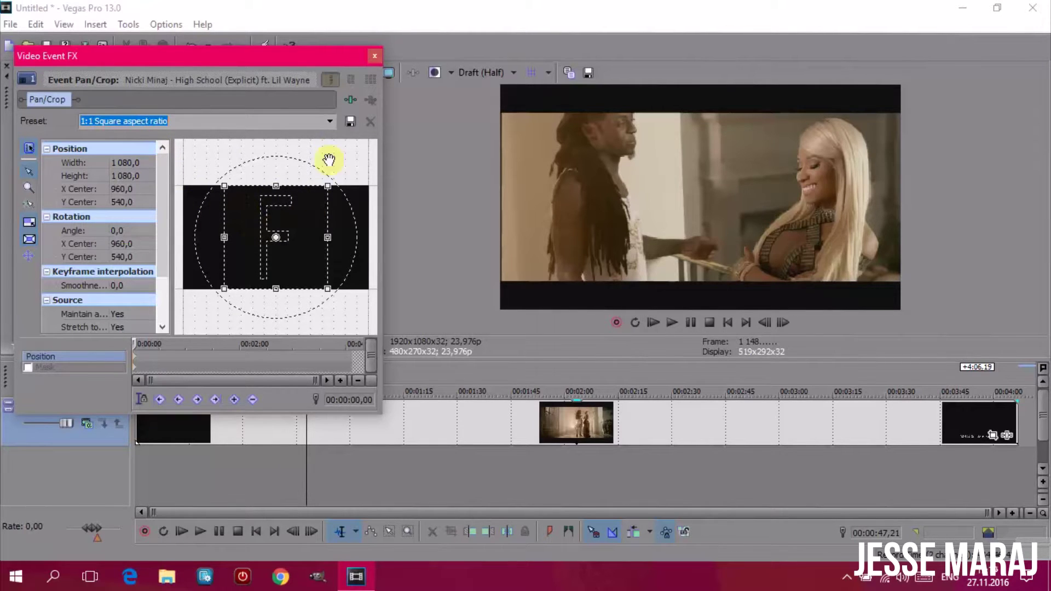
pyautogui.click(331, 121)
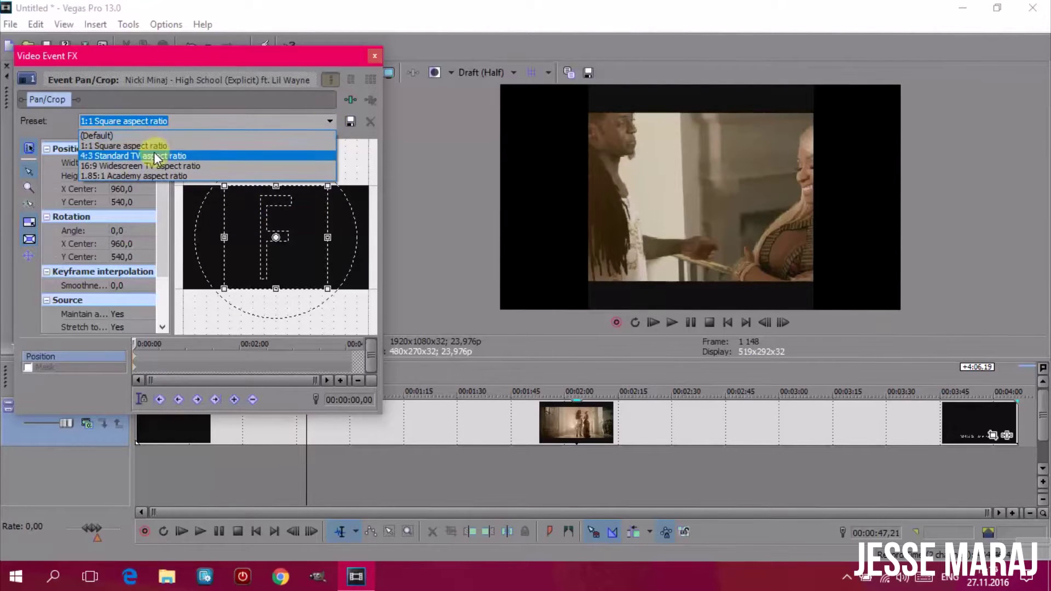
pyautogui.click(153, 151)
pyautogui.click(329, 119)
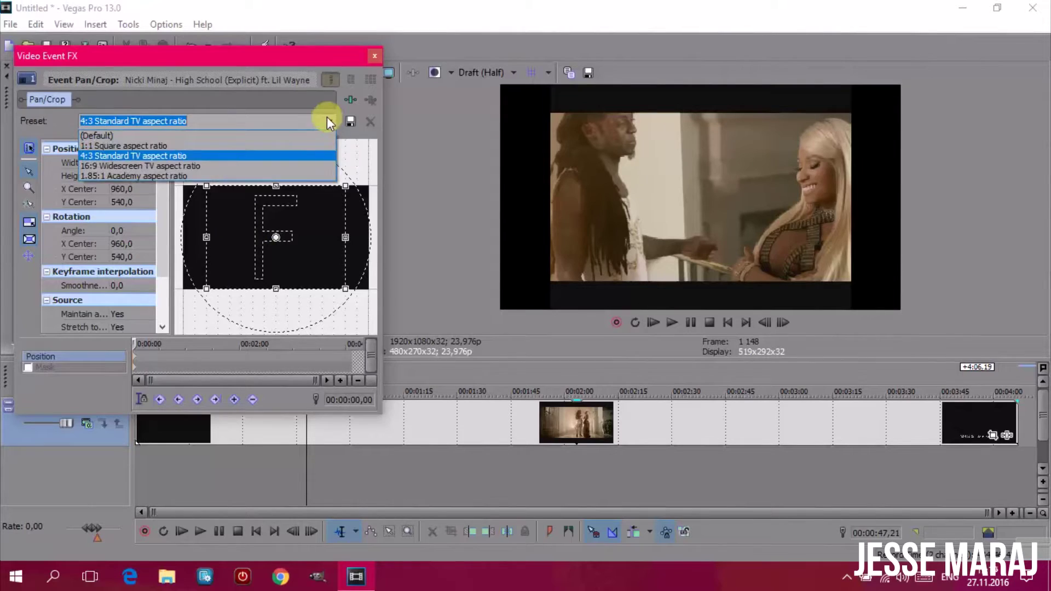
pyautogui.click(110, 164)
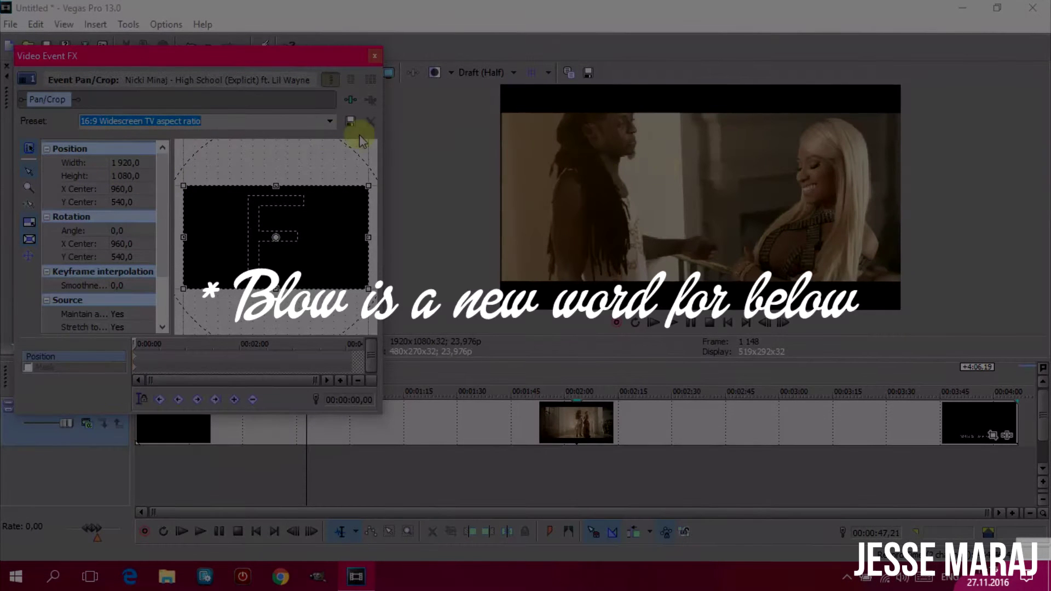
pyautogui.click(330, 122)
pyautogui.click(219, 175)
pyautogui.click(330, 121)
pyautogui.click(188, 160)
# Shrink the crop frame to about 1406×791, close Pan/Crop and play back.
pyautogui.moveTo(266, 187)
pyautogui.mouseDown()
pyautogui.moveTo(303, 192)
pyautogui.moveTo(272, 198)
pyautogui.mouseUp()
pyautogui.click(478, 77)
pyautogui.click(580, 137)
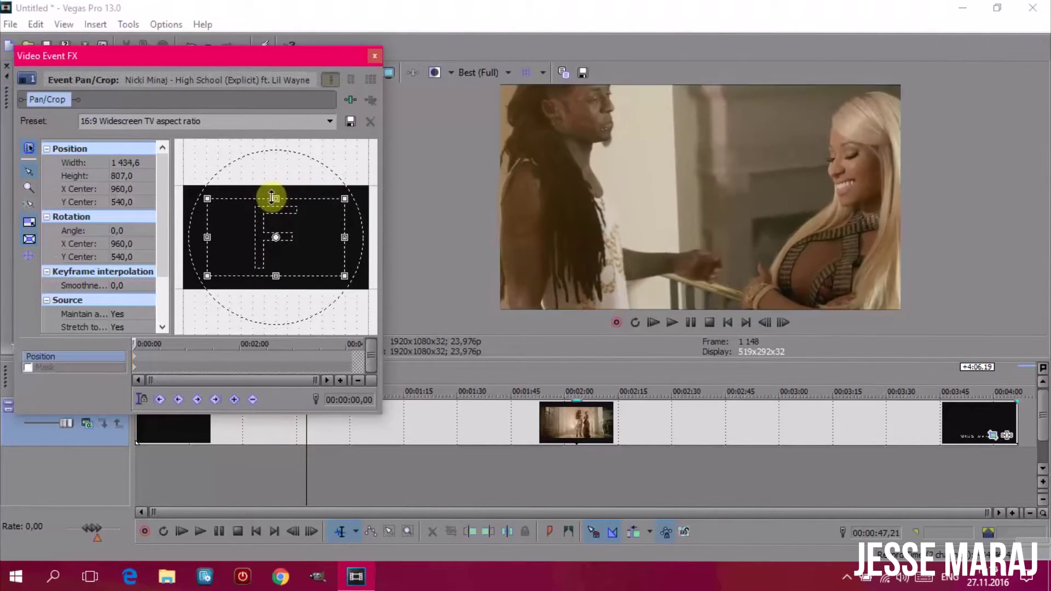
pyautogui.click(482, 73)
pyautogui.click(580, 104)
pyautogui.click(374, 56)
pyautogui.press('space')
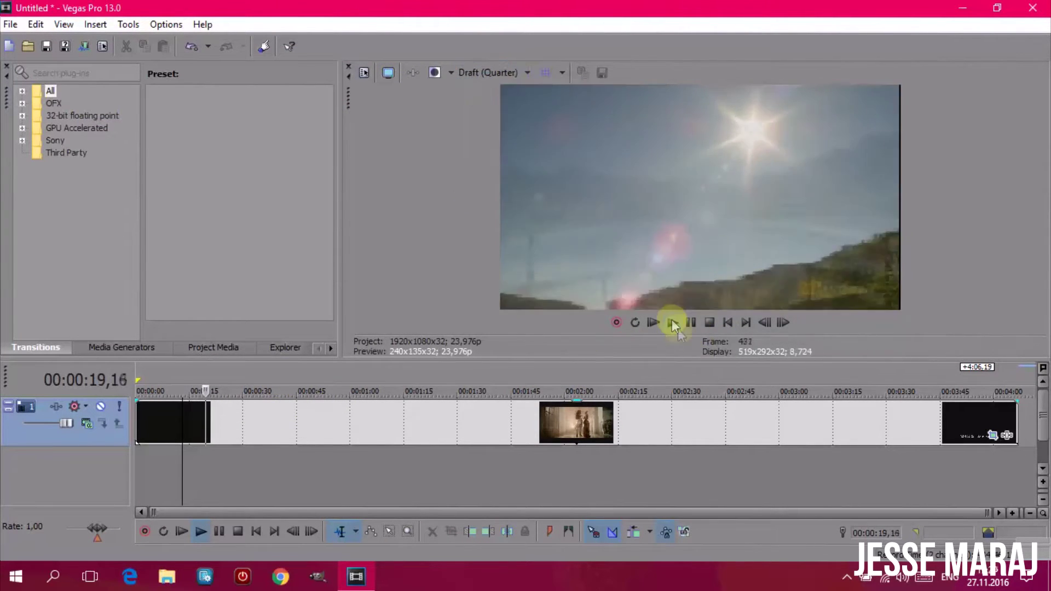
# Trim the clip's black opening so it starts on the first poolside frame.
pyautogui.click(689, 324)
pyautogui.click(482, 73)
pyautogui.click(581, 104)
pyautogui.scroll(3, 351, 424)
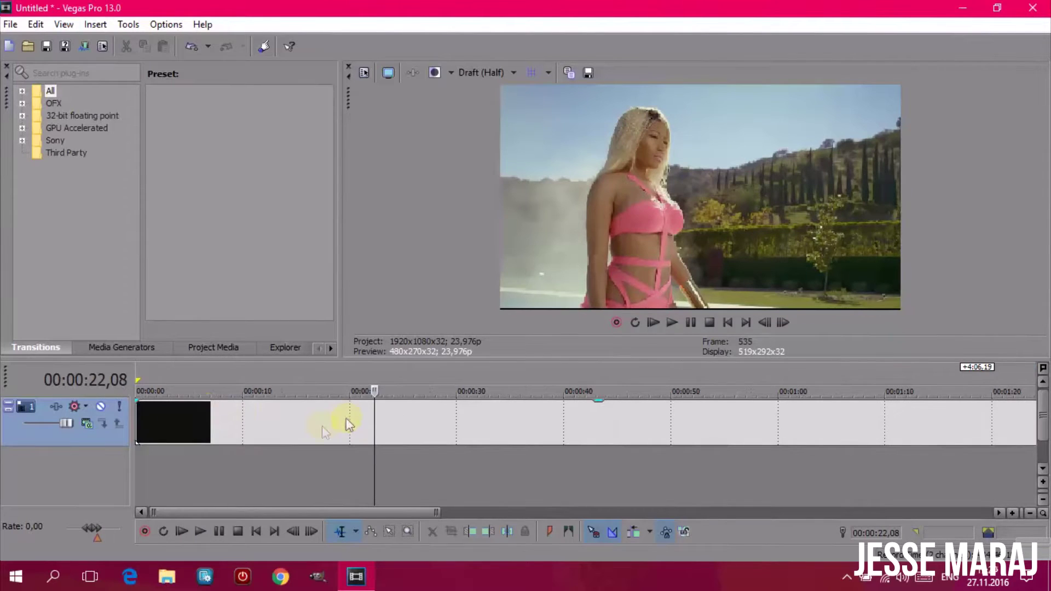
pyautogui.moveTo(140, 419); pyautogui.dragTo(360, 419)
pyautogui.click(366, 378)
pyautogui.click(365, 406)
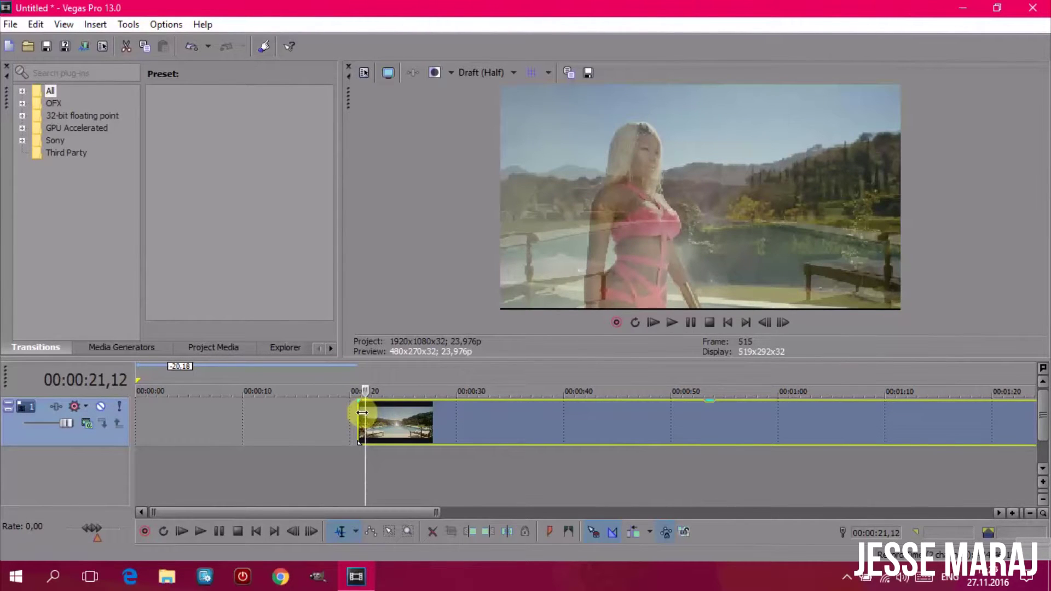
pyautogui.moveTo(389, 413); pyautogui.dragTo(356, 419)
pyautogui.click(358, 377)
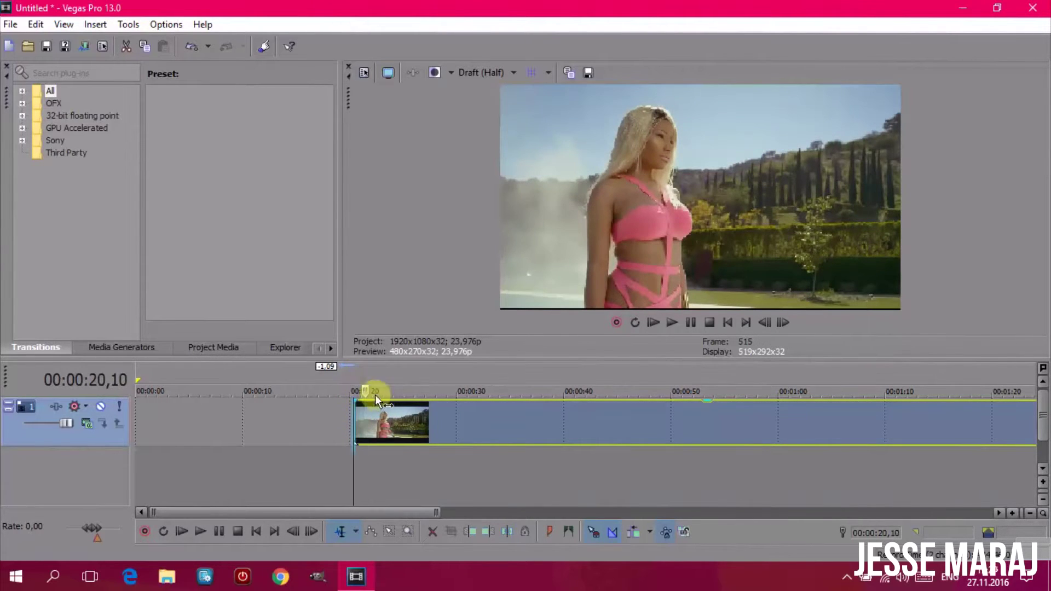
# Move the trimmed clip to 00:00:00,00 and park the cursor at 00:00:03,21.
pyautogui.doubleClick(455, 422)
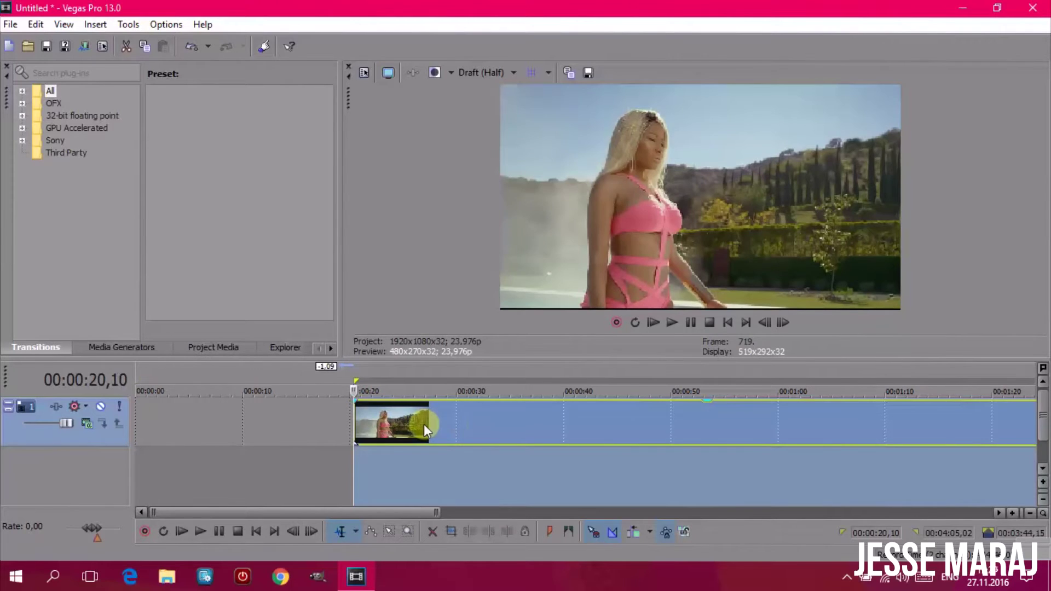
pyautogui.moveTo(598, 422); pyautogui.dragTo(158, 391)
pyautogui.click(141, 372)
pyautogui.click(167, 370)
pyautogui.scroll(3, 290, 395)
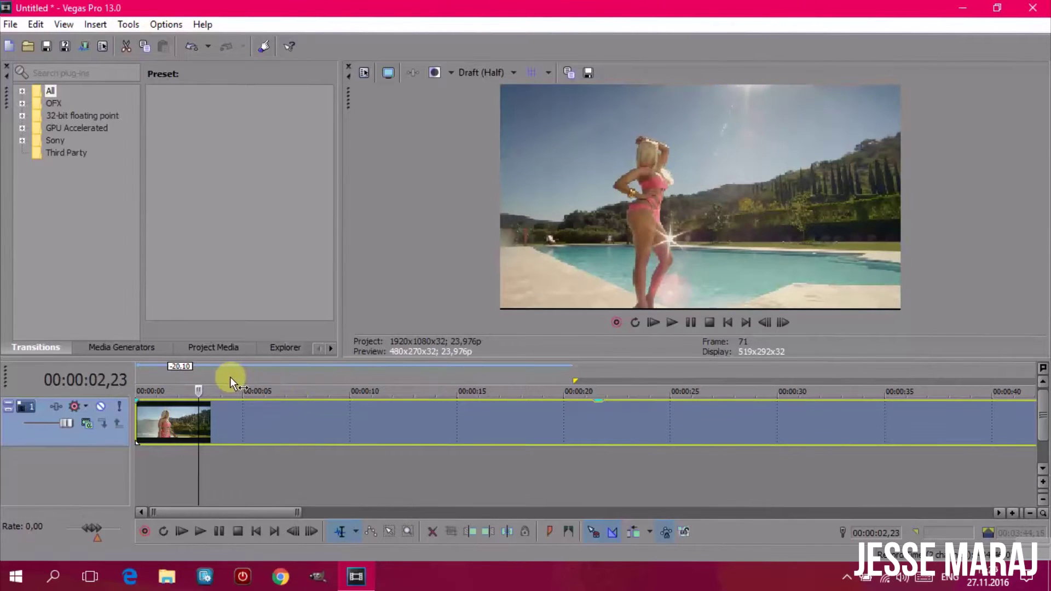
pyautogui.click(256, 379)
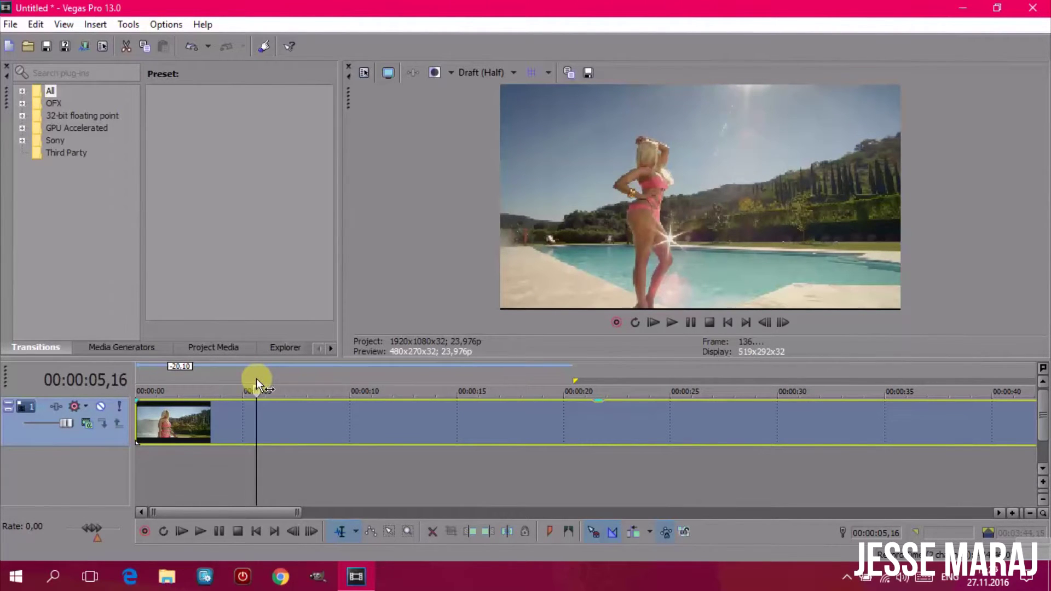
pyautogui.click(241, 375)
pyautogui.click(219, 374)
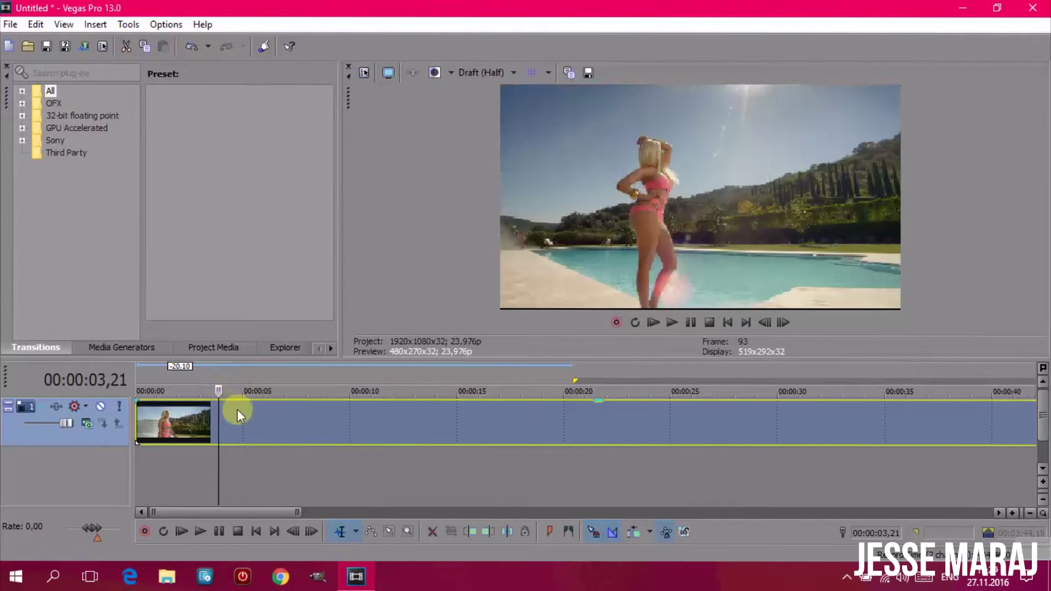
# Split the clip at 00:00:03,21 and around 00:00:11,20, deleting the unwanted first part.
pyautogui.rightClick(238, 410)
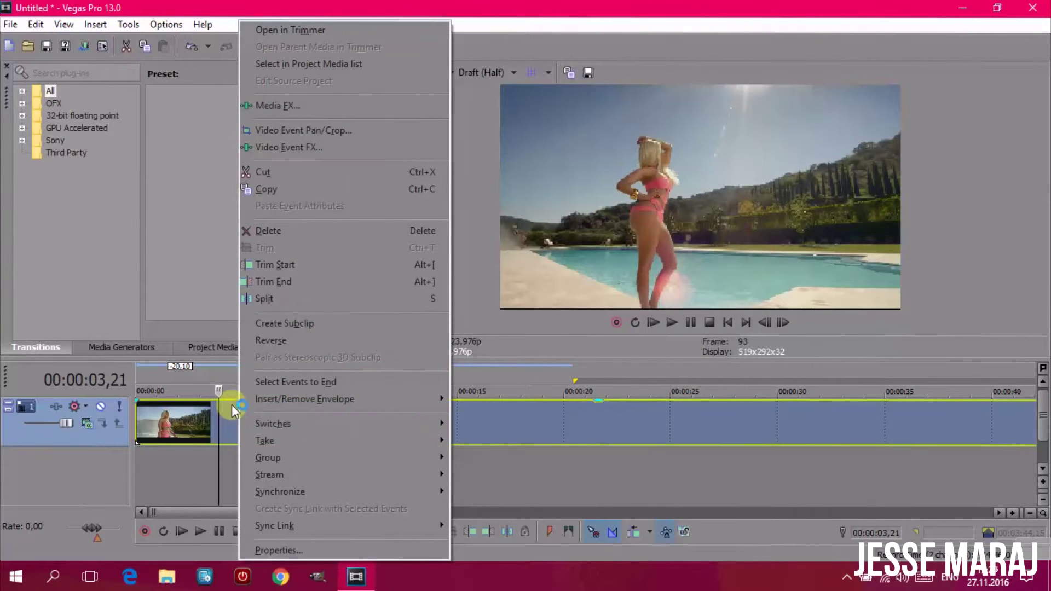
pyautogui.click(297, 298)
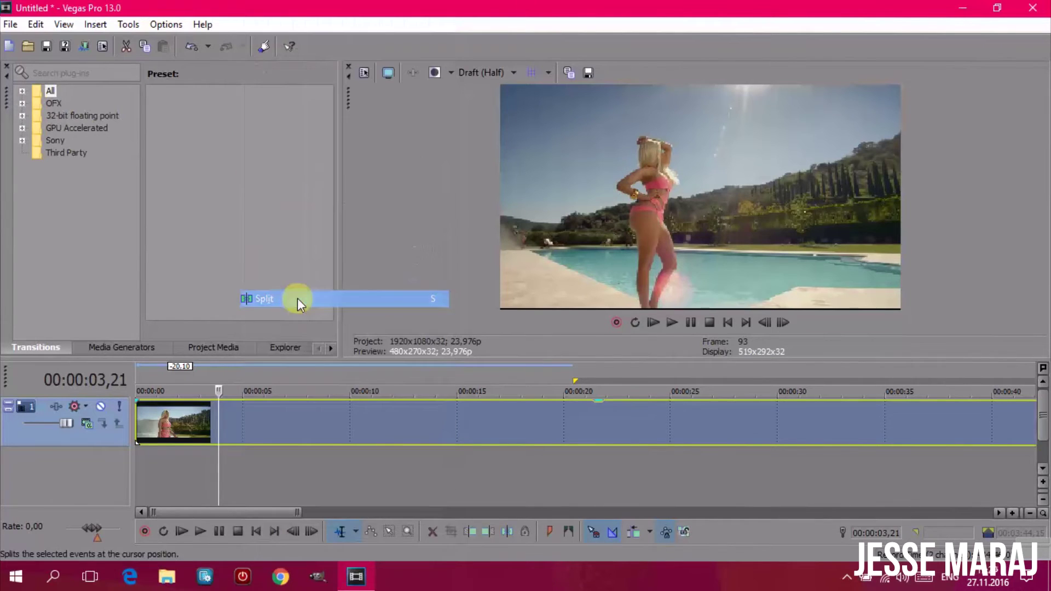
pyautogui.moveTo(228, 416); pyautogui.dragTo(181, 391)
pyautogui.click(396, 377)
pyautogui.moveTo(397, 376); pyautogui.dragTo(389, 376)
pyautogui.rightClick(386, 408)
pyautogui.click(454, 300)
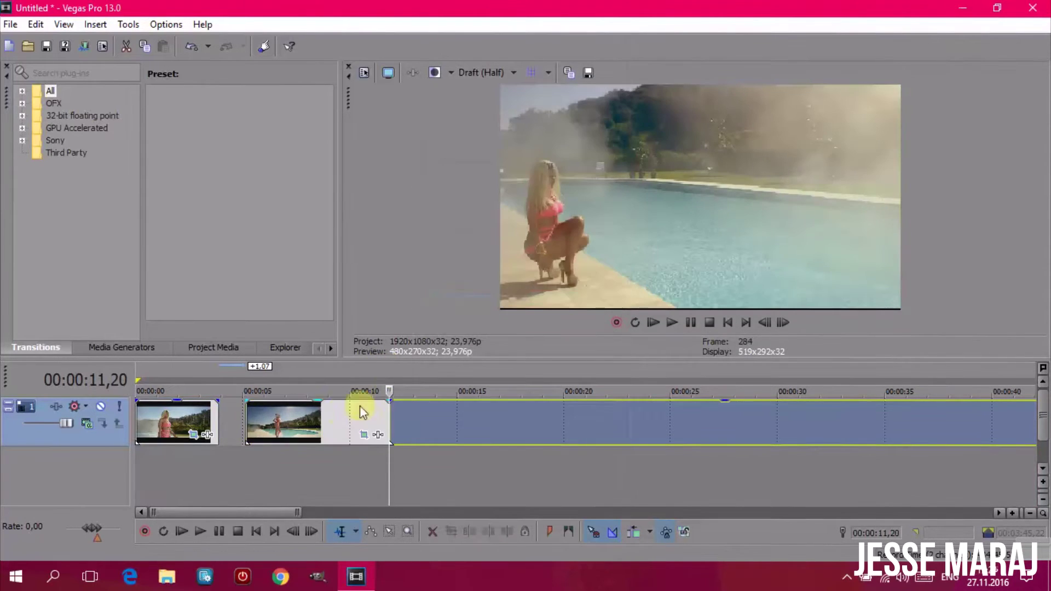
pyautogui.click(338, 419)
pyautogui.press('Delete')
# Trim the start of the next shot, split it and delete the leftover piece.
pyautogui.click(423, 411)
pyautogui.click(459, 419)
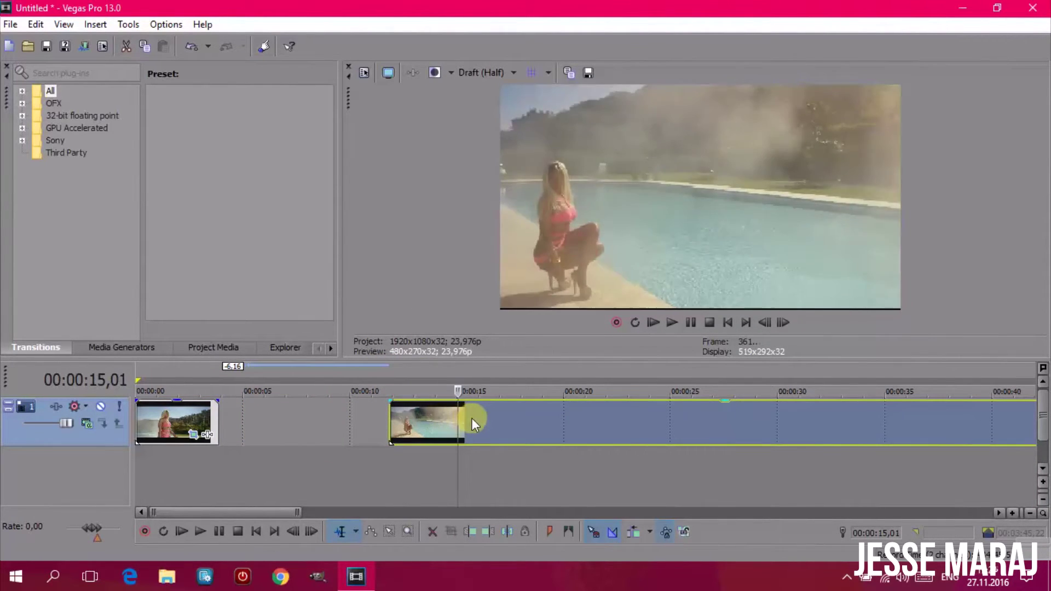
pyautogui.click(432, 380)
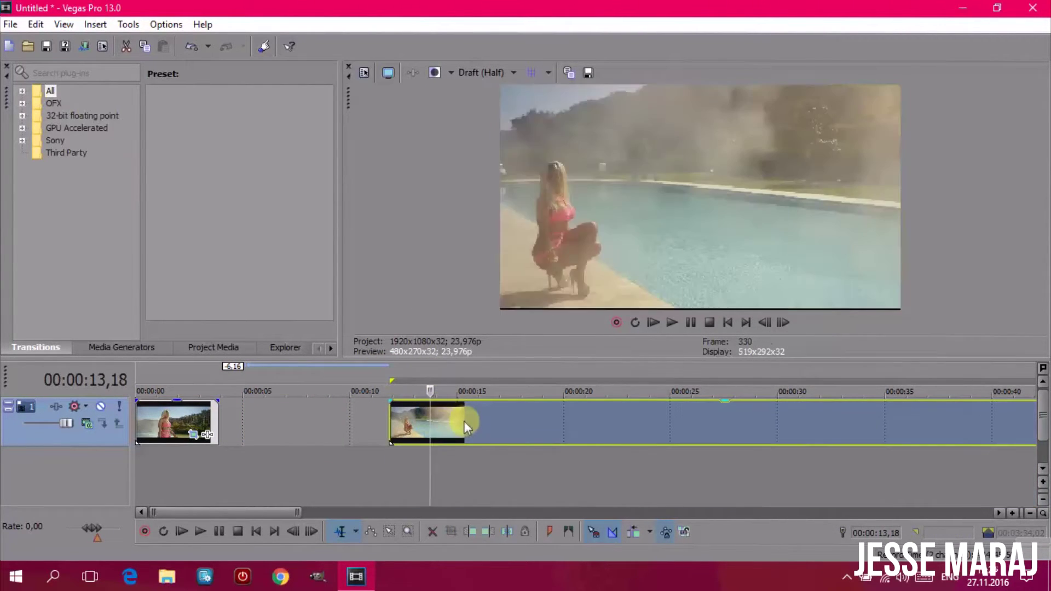
pyautogui.hotkey('ctrl', 'z')
pyautogui.hotkey('ctrl', 'z')
pyautogui.moveTo(581, 373); pyautogui.dragTo(399, 373)
pyautogui.scroll(-5, 930, 371)
pyautogui.moveTo(182, 411); pyautogui.dragTo(399, 404)
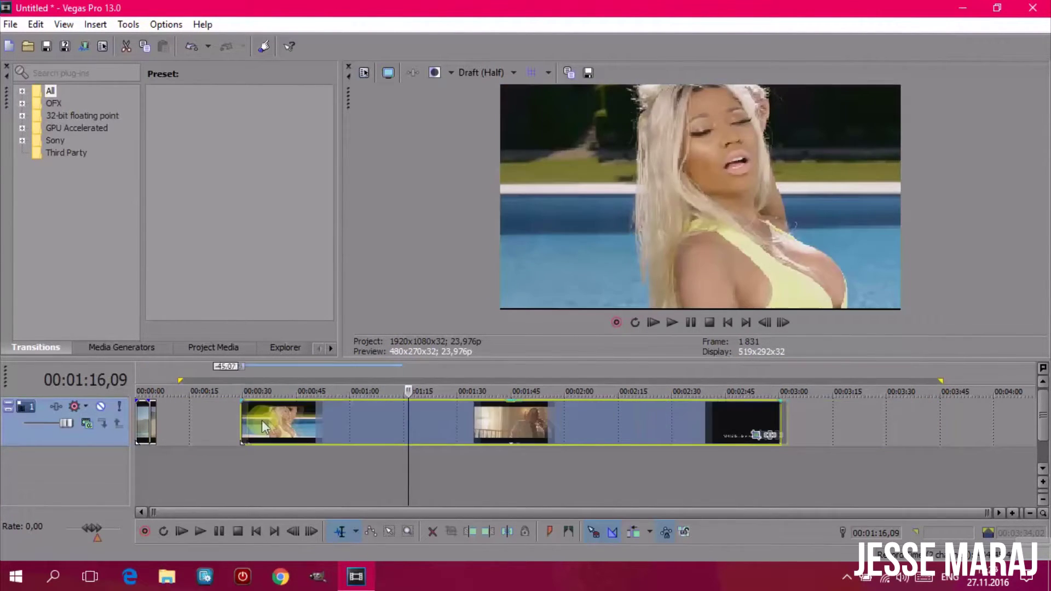
pyautogui.scroll(8, 334, 439)
pyautogui.rightClick(649, 429)
pyautogui.click(685, 297)
pyautogui.press('Delete')
# Move the playhead back to about two seconds to preview the cuts.
pyautogui.scroll(-5, 636, 403)
pyautogui.scroll(3, 143, 381)
pyautogui.click(362, 377)
pyautogui.click(193, 370)
pyautogui.scroll(5, 364, 413)
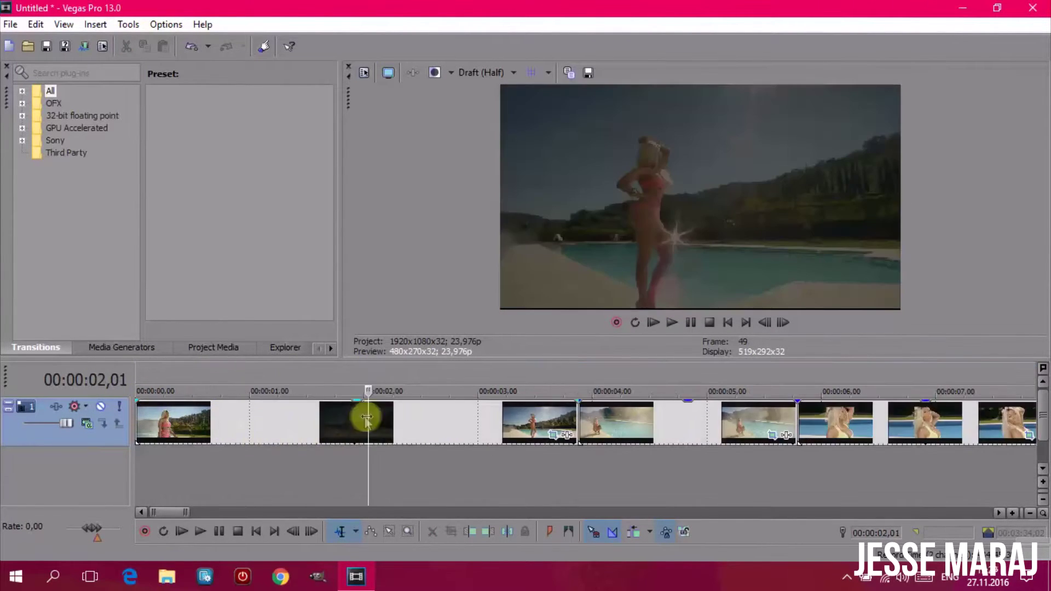
pyautogui.click(332, 415)
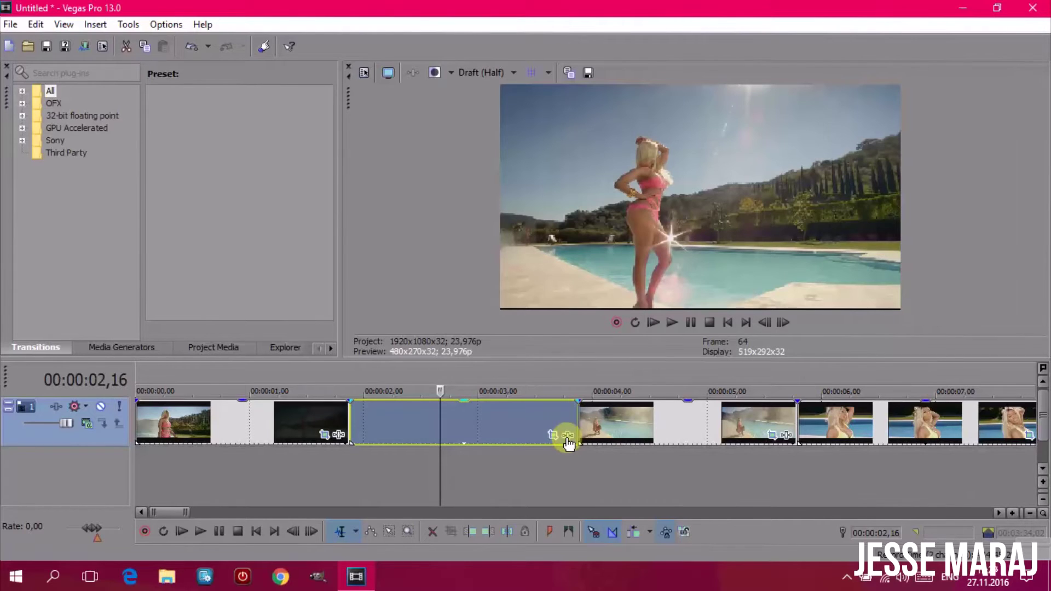
# Add the Sony Mirror effect to the clip with Angle set to 90.
pyautogui.click(568, 437)
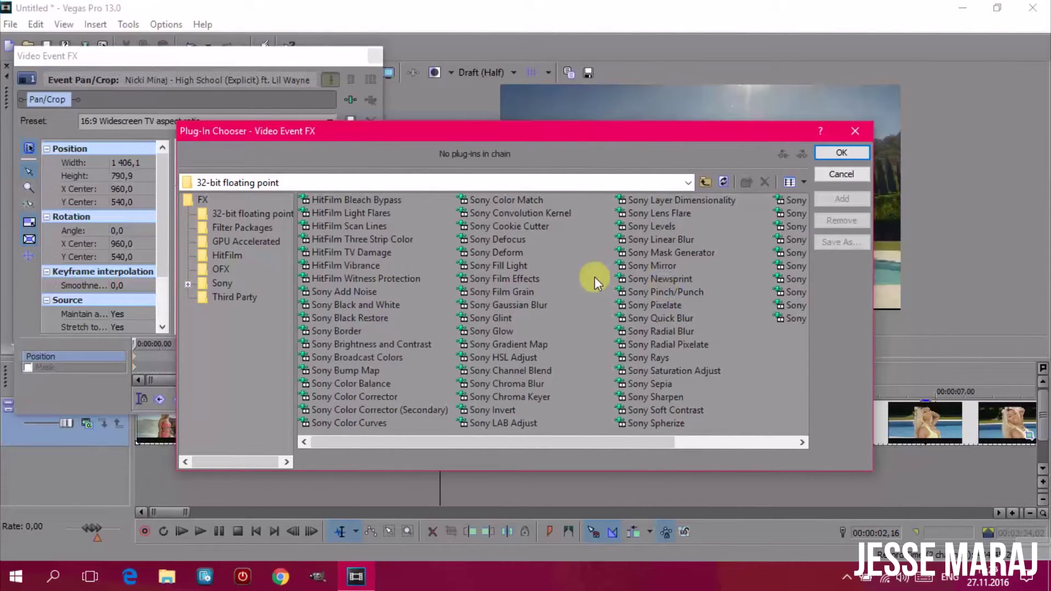
pyautogui.click(660, 266)
pyautogui.click(842, 204)
pyautogui.click(842, 152)
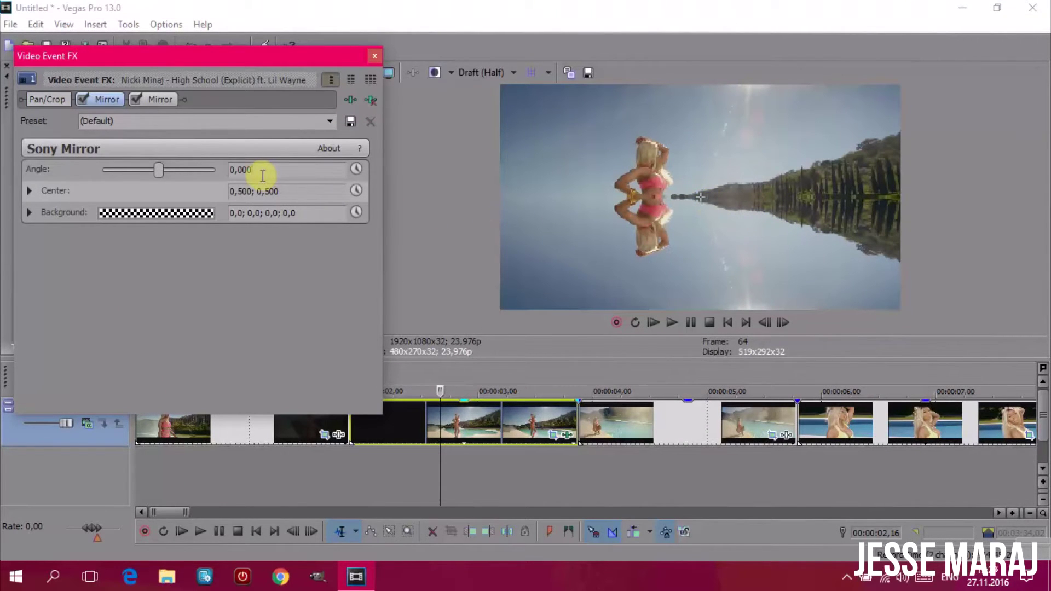
pyautogui.moveTo(263, 174); pyautogui.dragTo(220, 170)
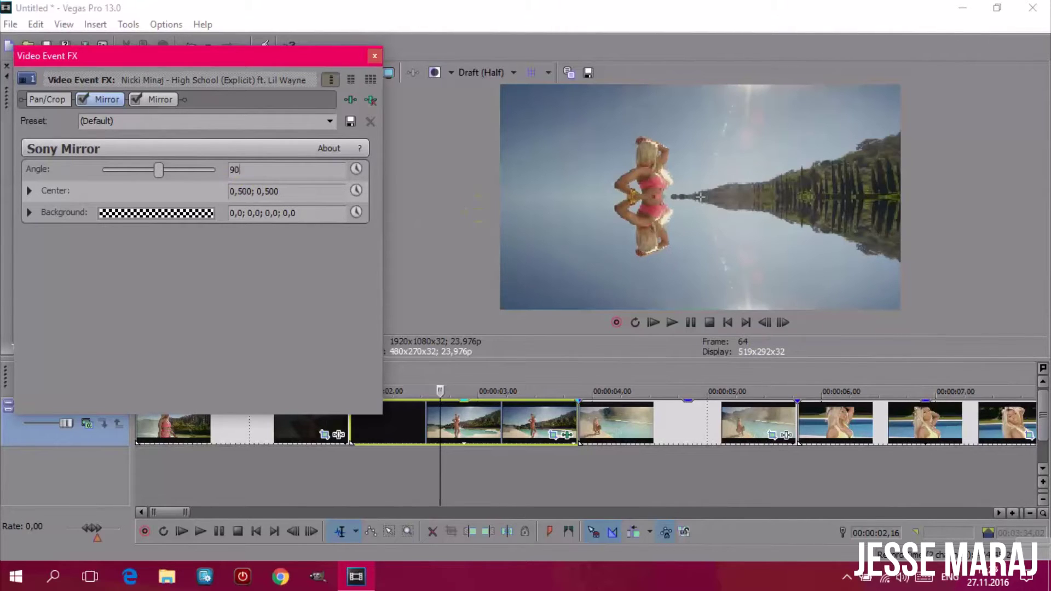
pyautogui.write('90')
pyautogui.press('Return')
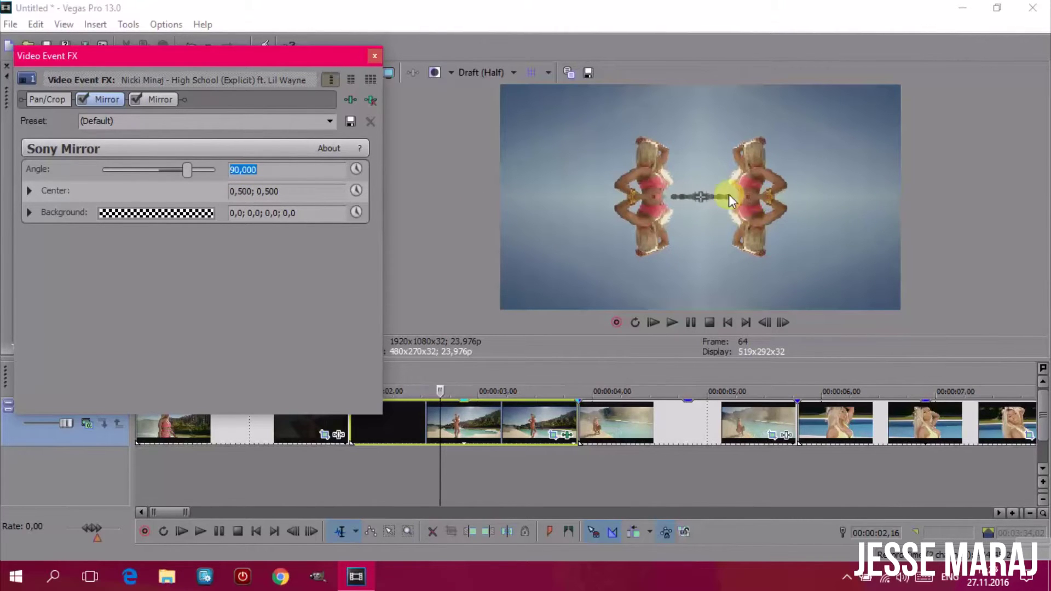
pyautogui.click(373, 54)
# Play back the mirrored clip, then park the playhead at 3,00 inside it.
pyautogui.click(350, 367)
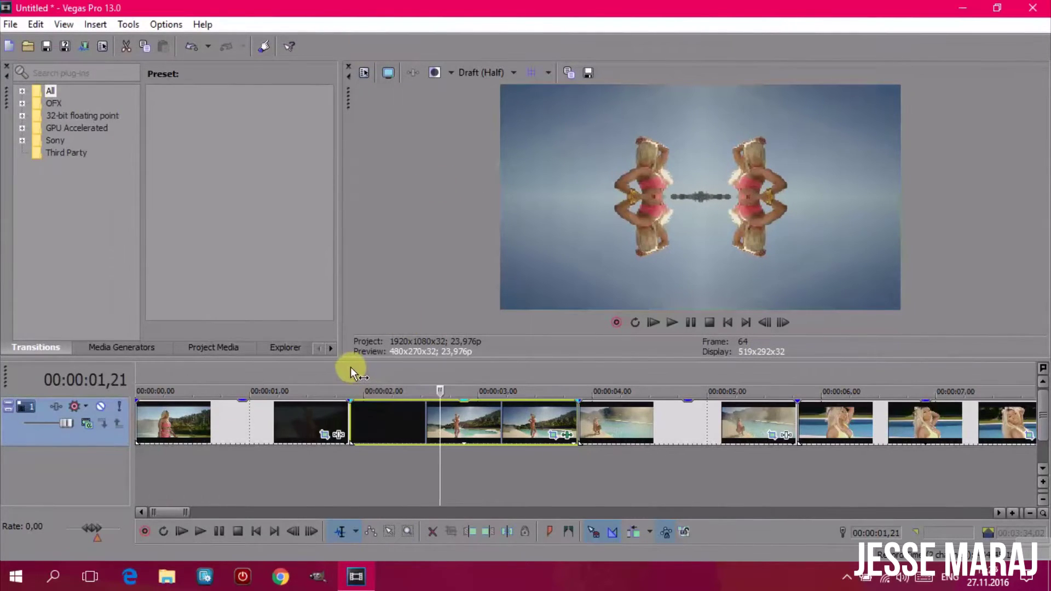
pyautogui.click(673, 323)
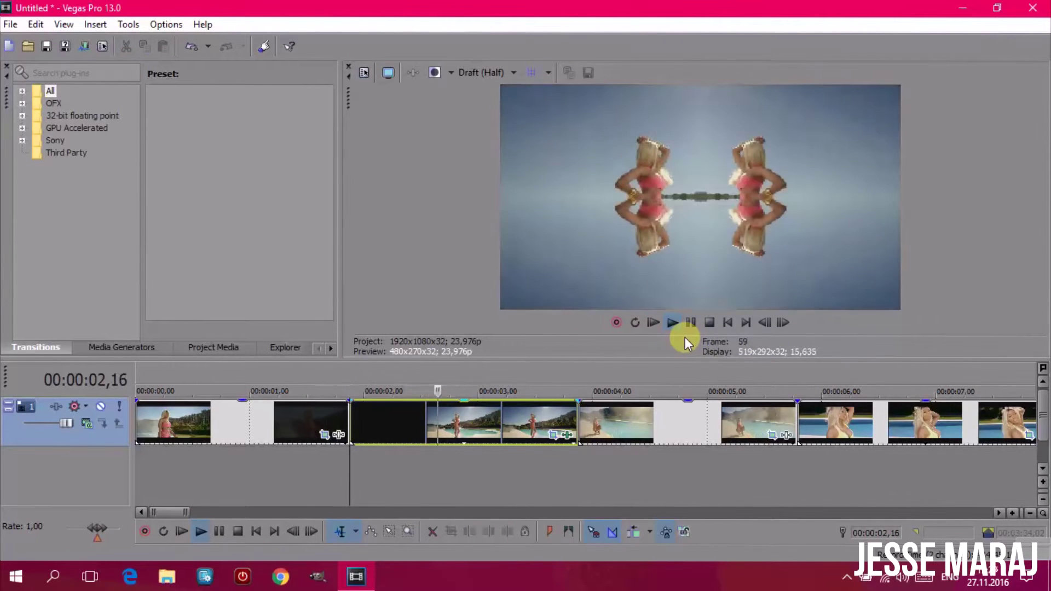
pyautogui.click(688, 327)
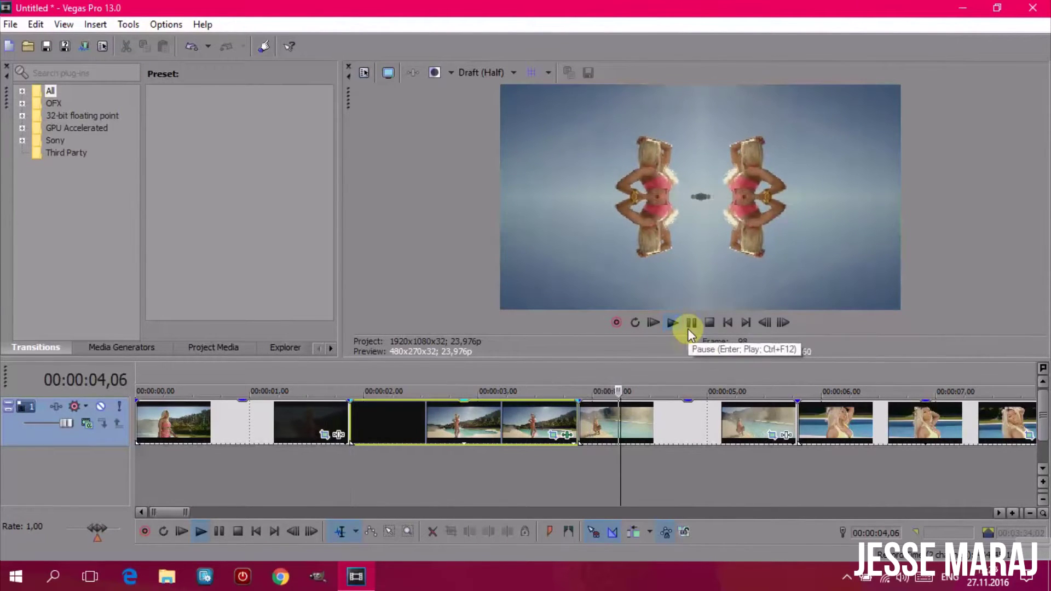
pyautogui.click(580, 370)
pyautogui.click(478, 365)
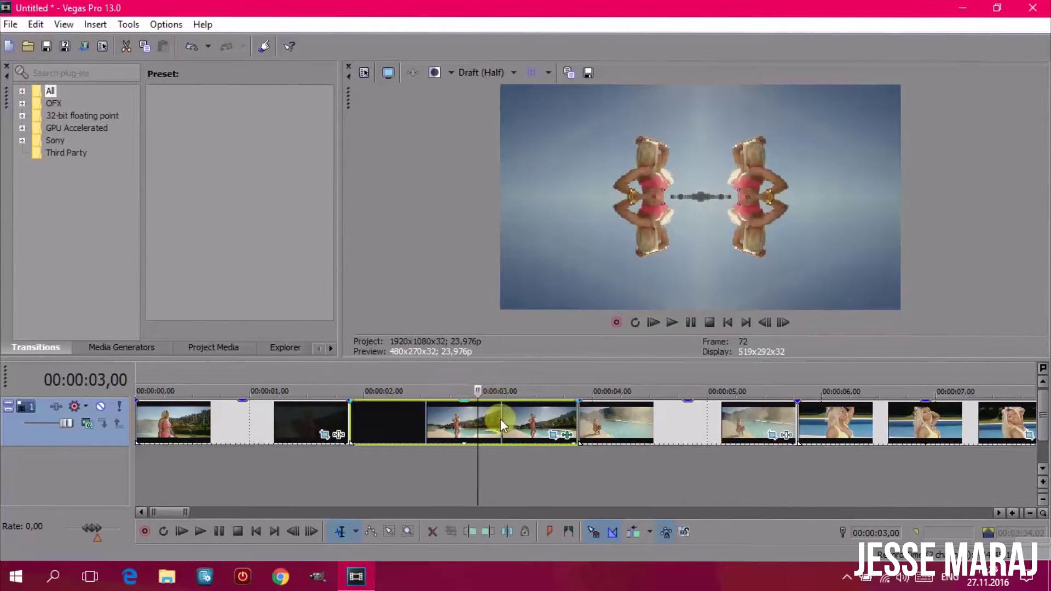
pyautogui.click(565, 434)
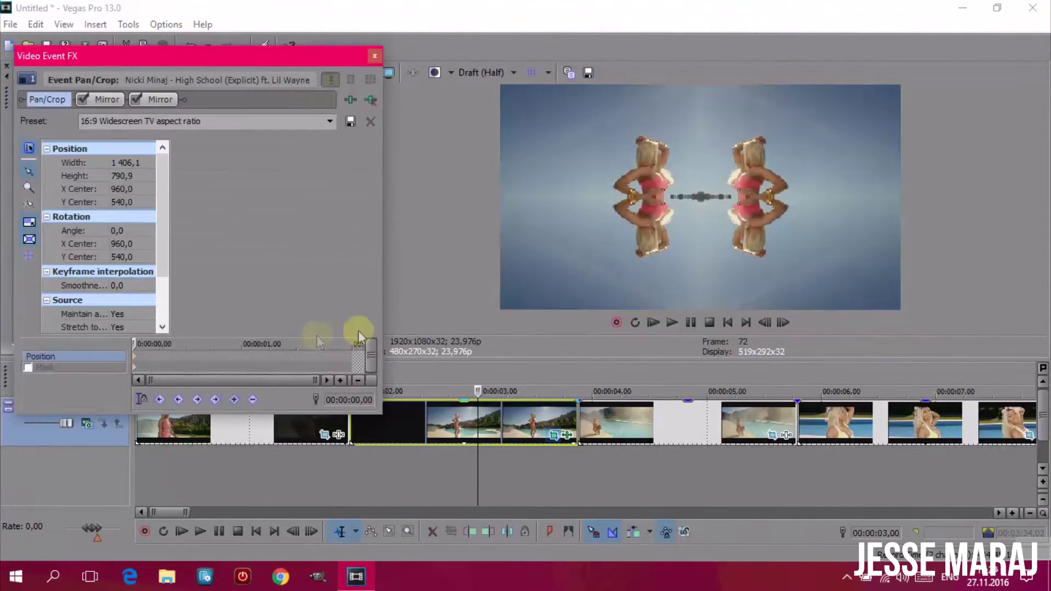
# Shrink the mirrored clip's Pan/Crop box to about 949×534 and play it back.
pyautogui.moveTo(274, 274); pyautogui.dragTo(285, 234)
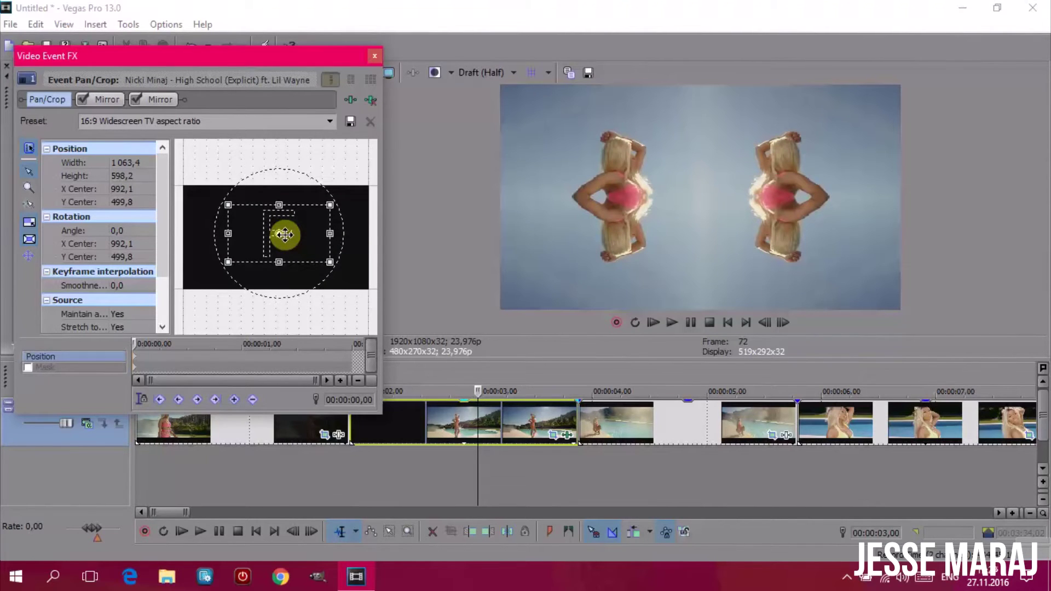
pyautogui.moveTo(284, 262); pyautogui.dragTo(284, 259)
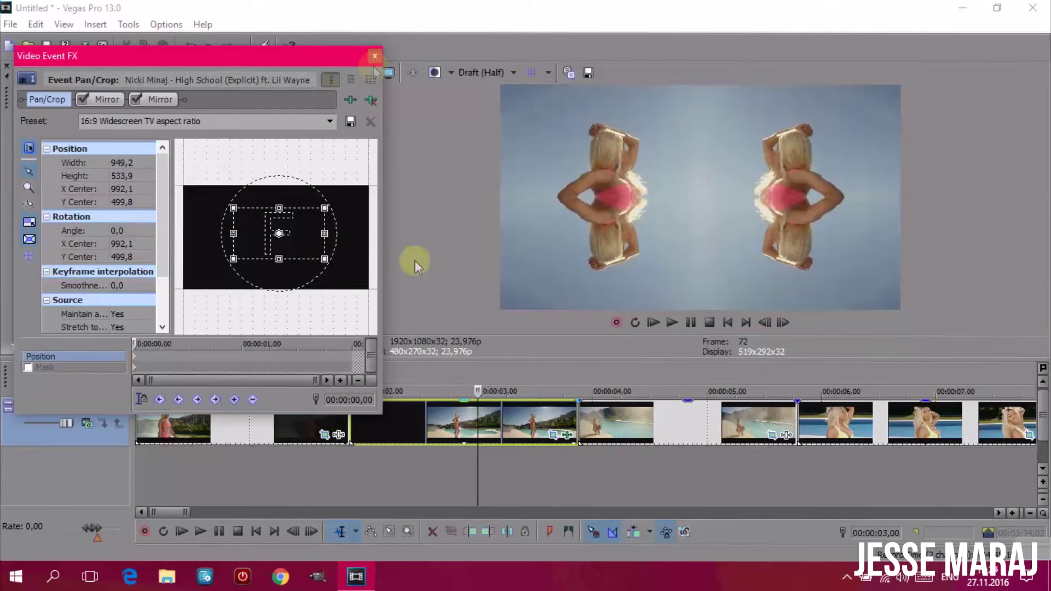
pyautogui.click(375, 56)
pyautogui.click(359, 372)
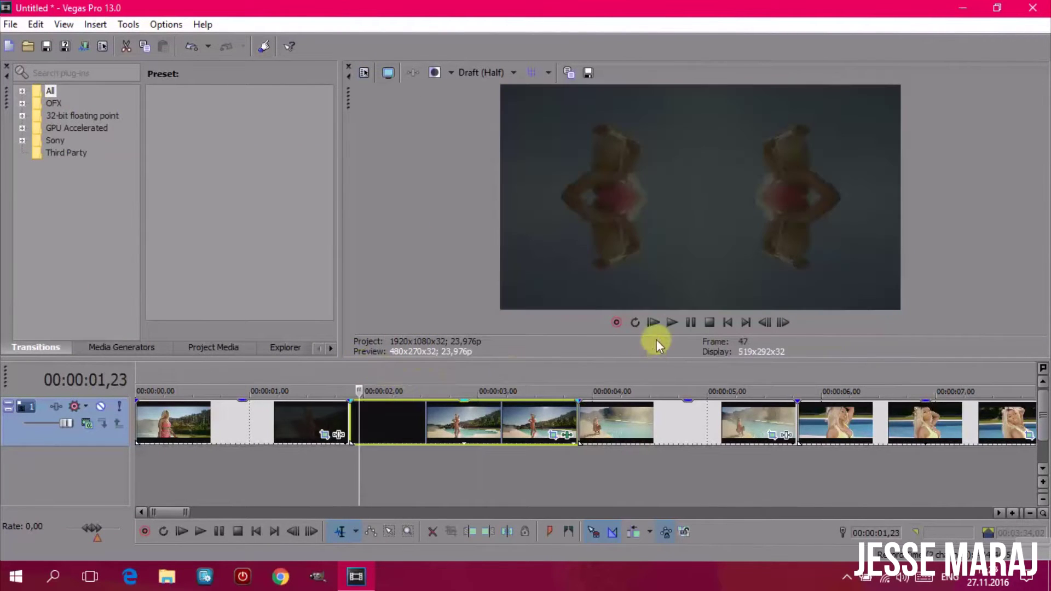
pyautogui.click(671, 322)
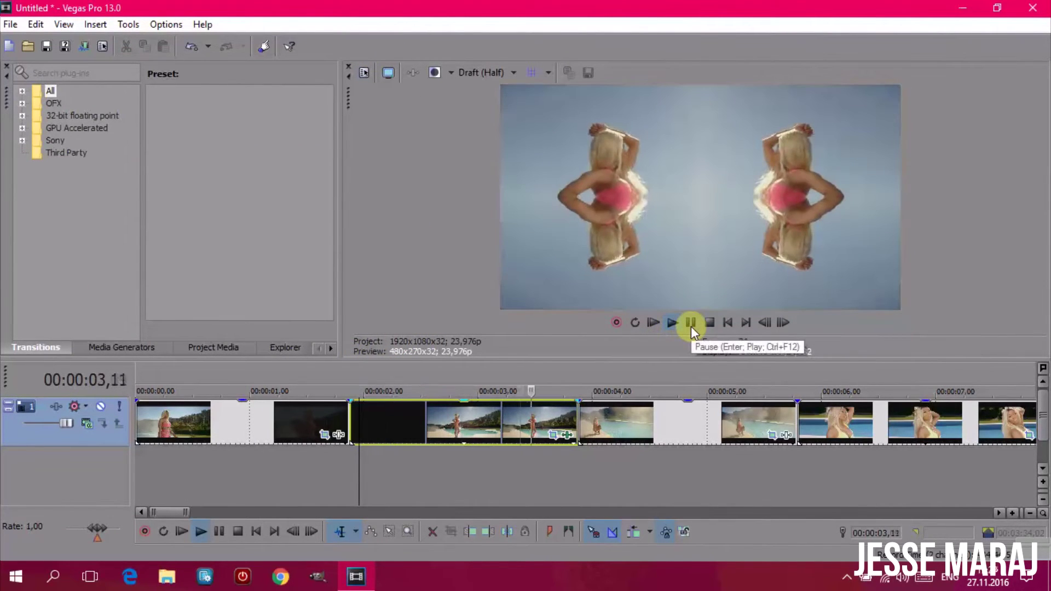
pyautogui.click(691, 325)
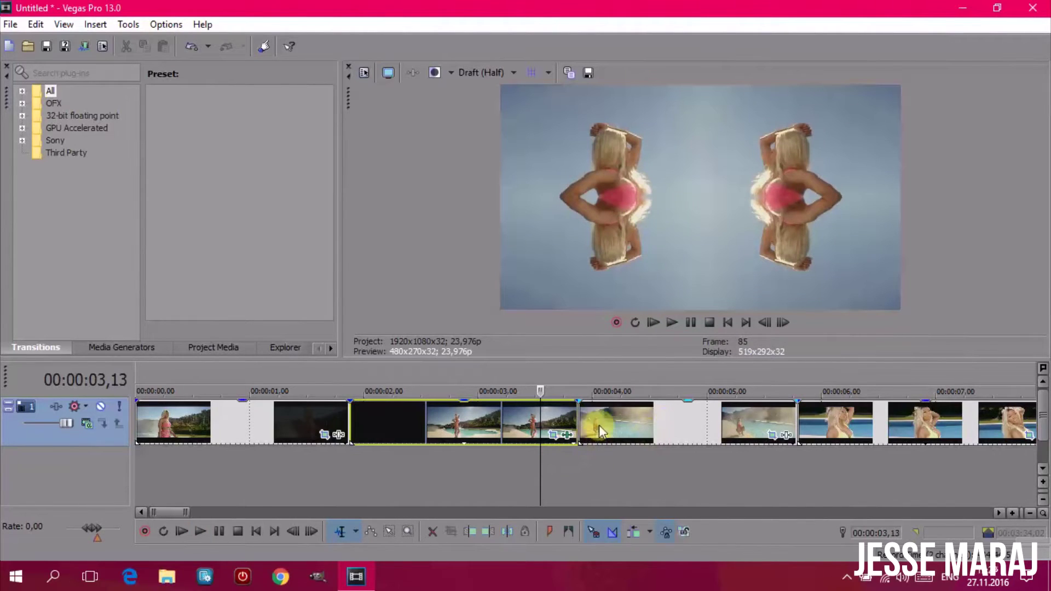
pyautogui.click(681, 416)
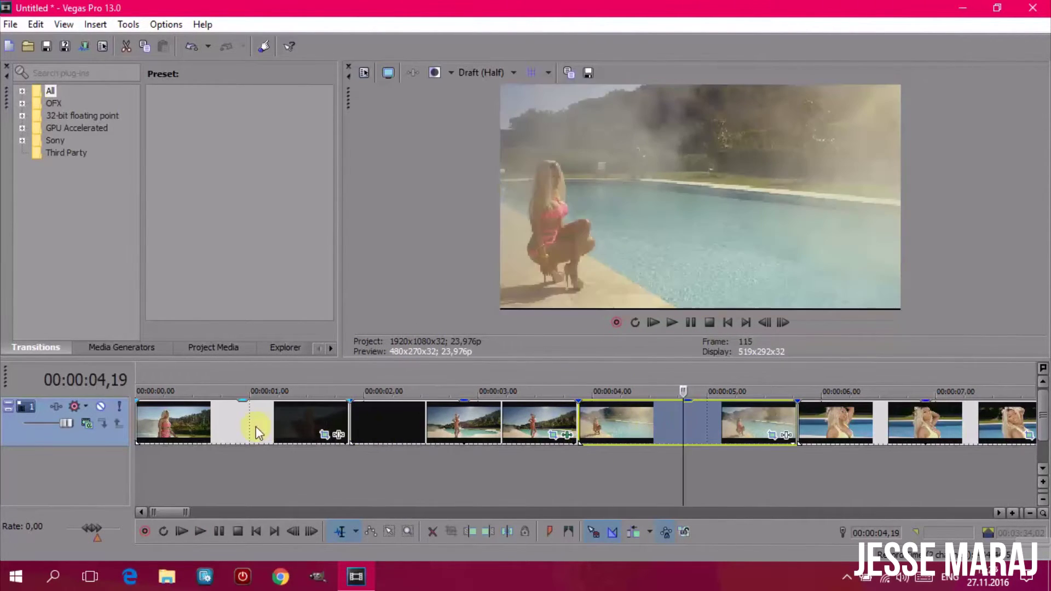
pyautogui.click(256, 419)
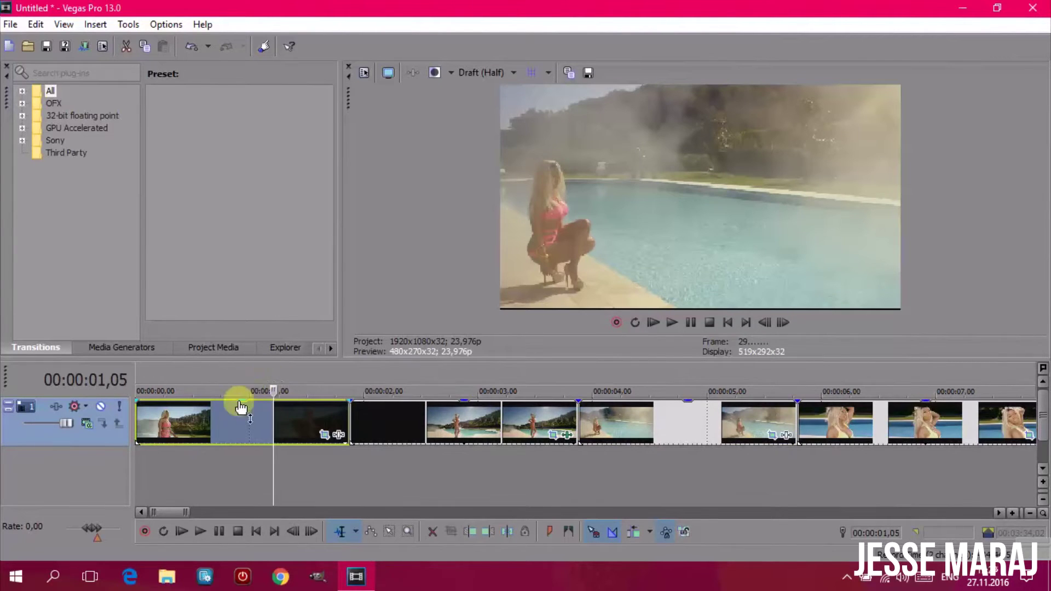
# Add the Sony Cookie Cutter effect to the first clip.
pyautogui.click(340, 436)
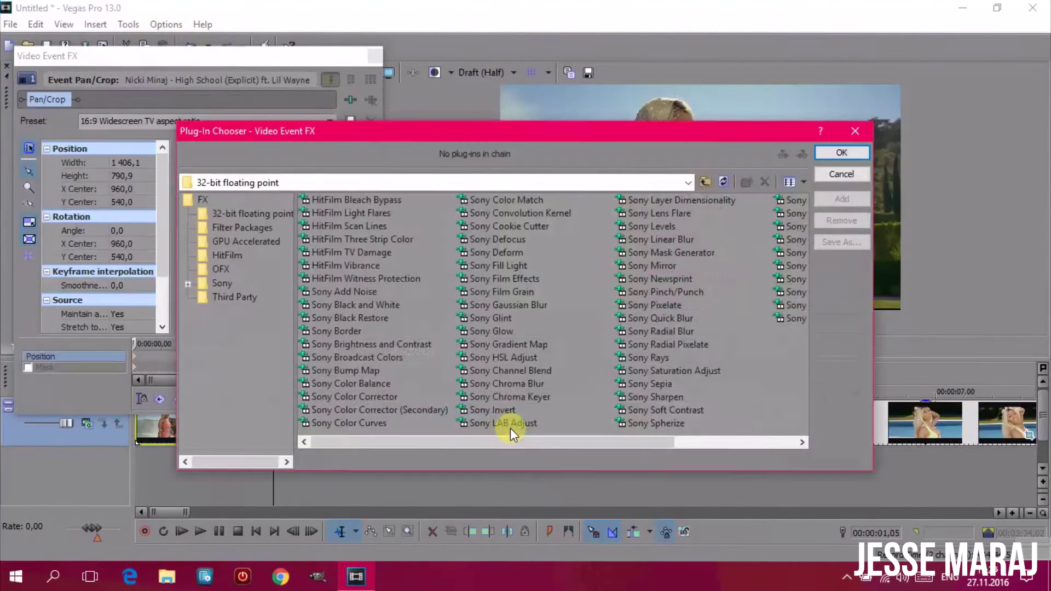
pyautogui.click(517, 225)
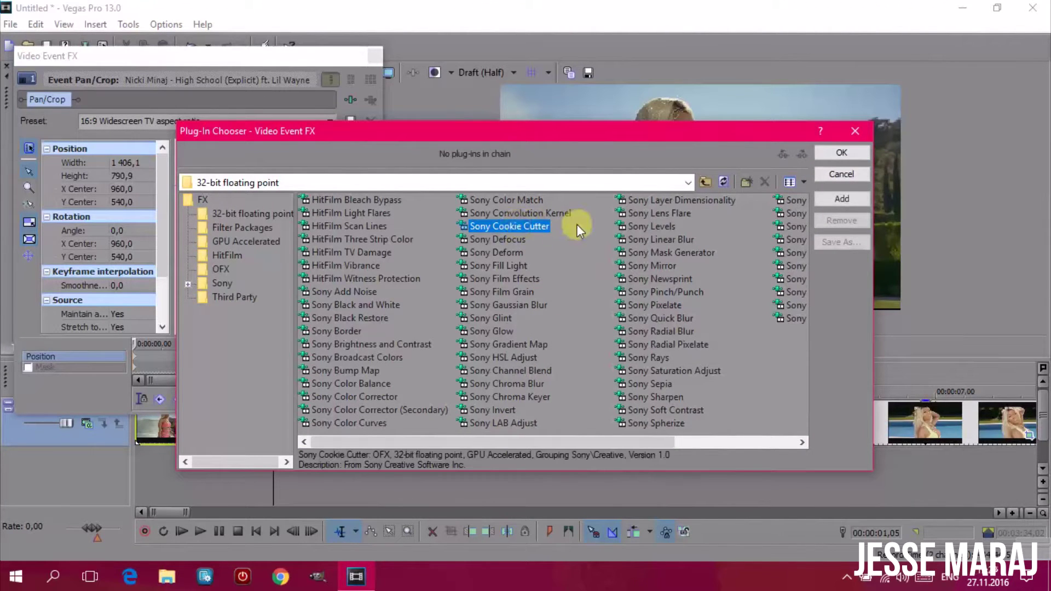
pyautogui.click(842, 199)
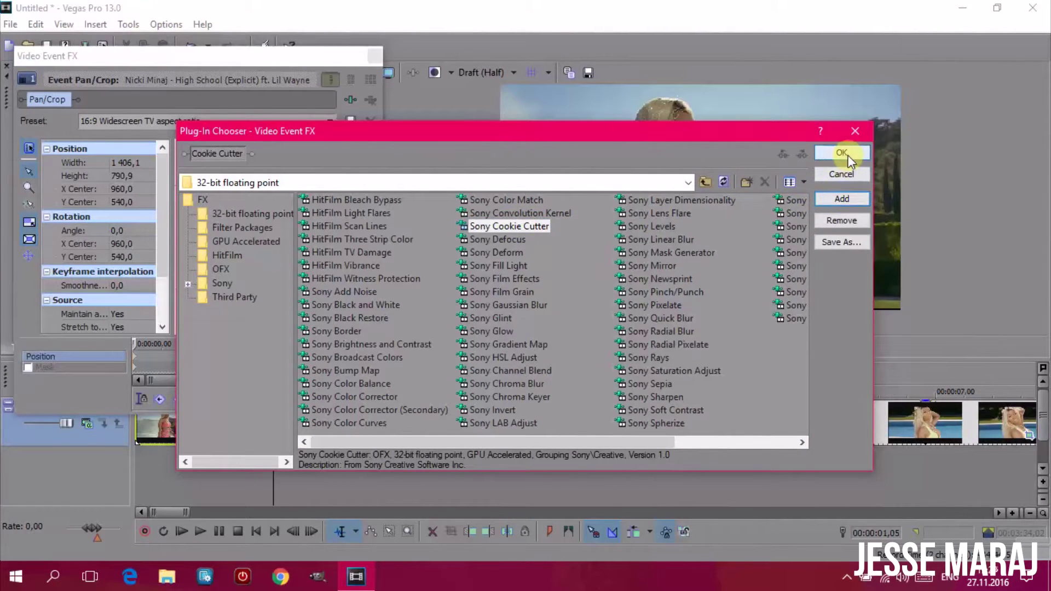
pyautogui.click(843, 154)
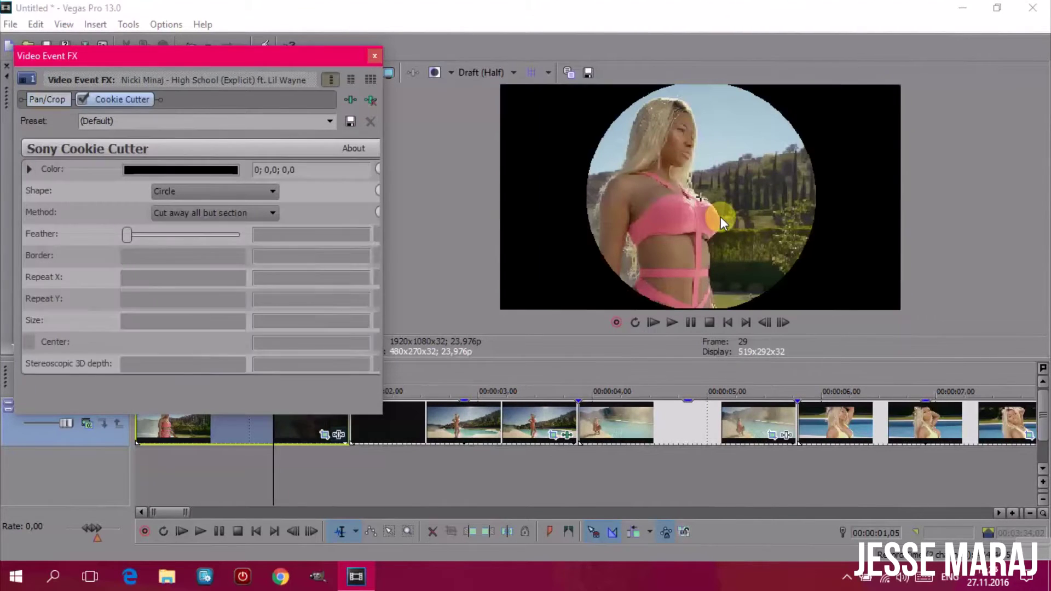
pyautogui.moveTo(703, 204); pyautogui.dragTo(681, 204)
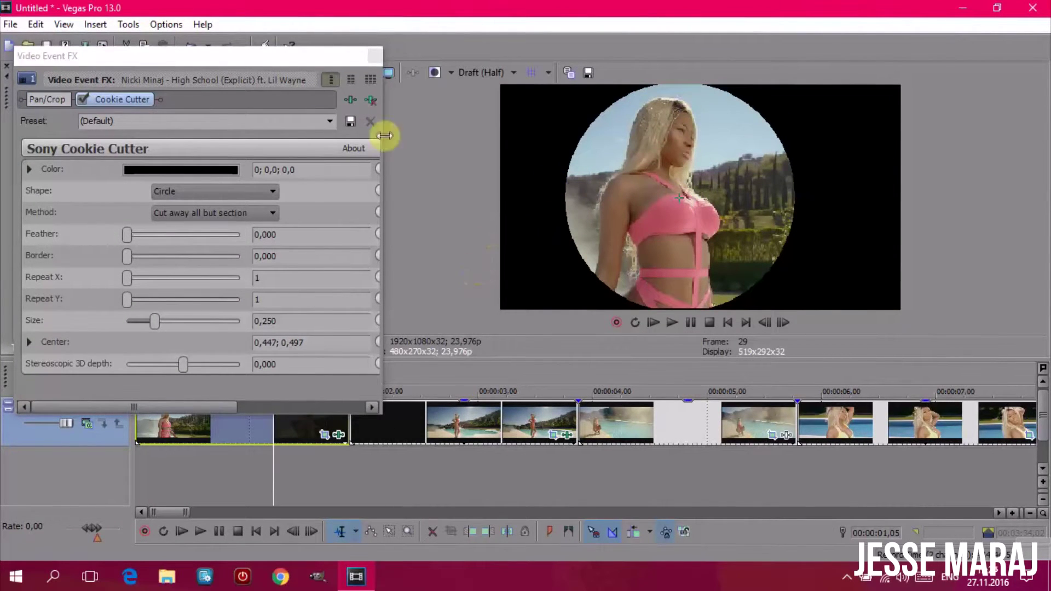
pyautogui.moveTo(281, 56); pyautogui.dragTo(444, 54)
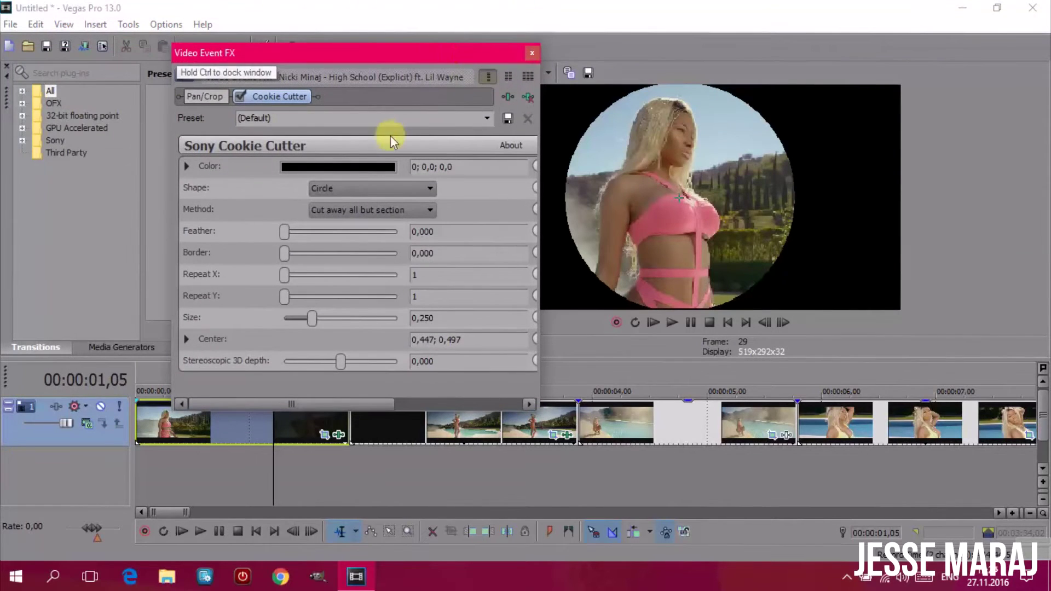
# Set the Cookie Cutter border colour to green.
pyautogui.click(357, 169)
pyautogui.click(312, 234)
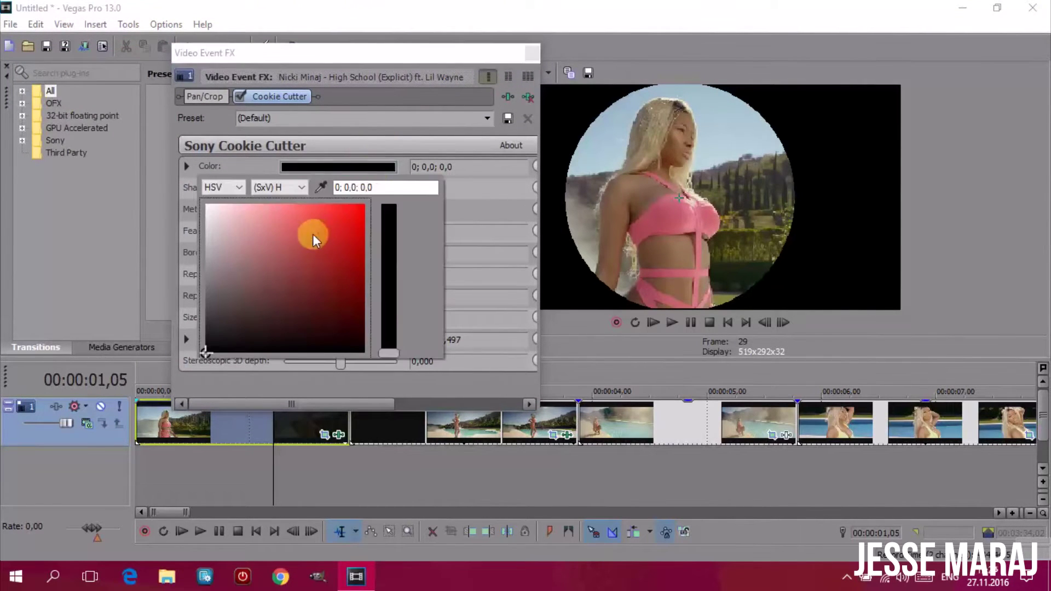
pyautogui.click(351, 218)
pyautogui.moveTo(391, 55); pyautogui.dragTo(272, 66)
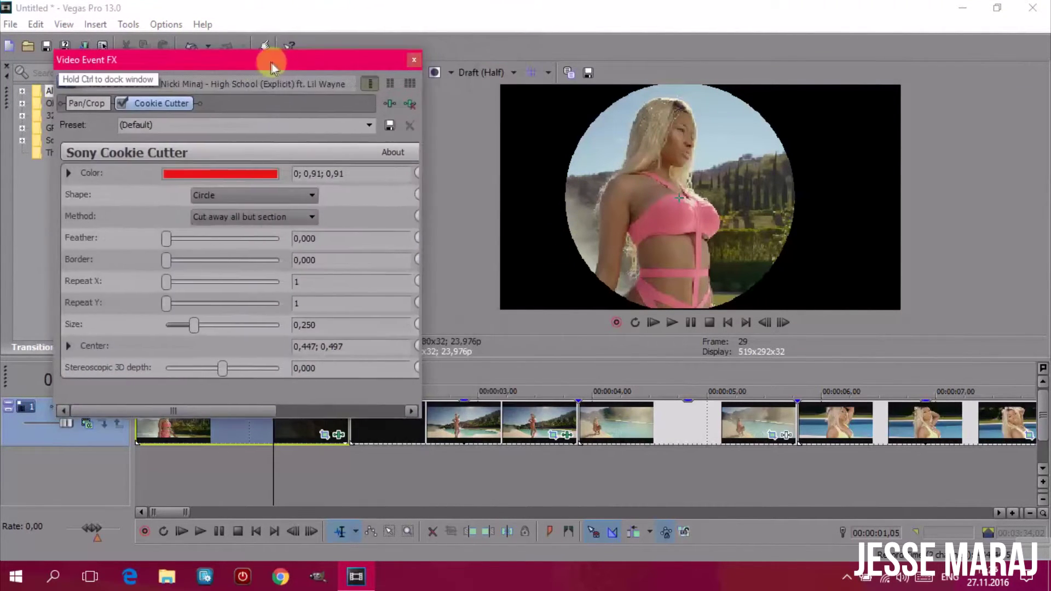
pyautogui.click(221, 173)
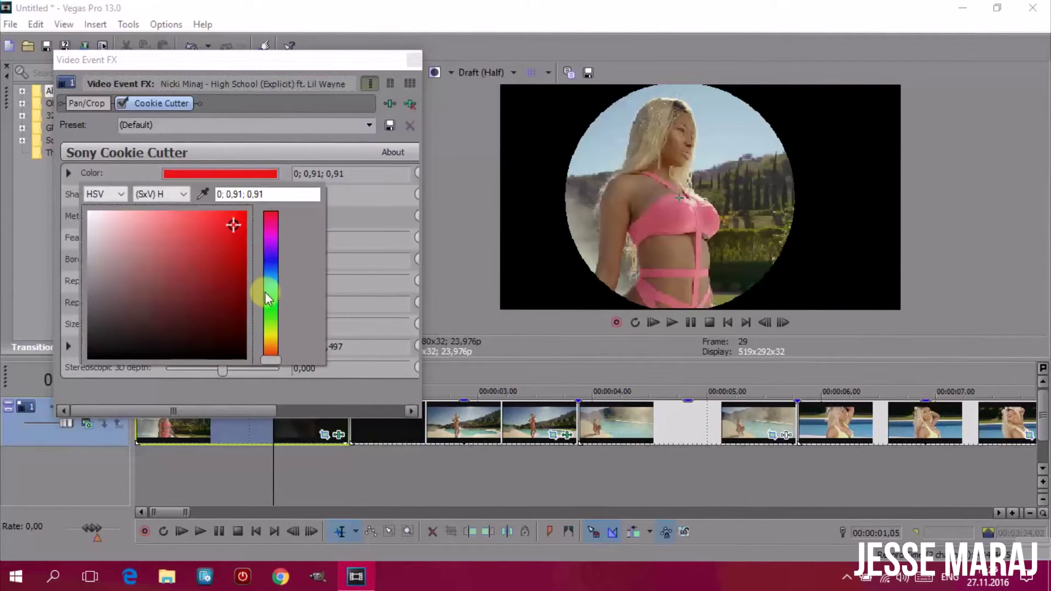
pyautogui.click(268, 293)
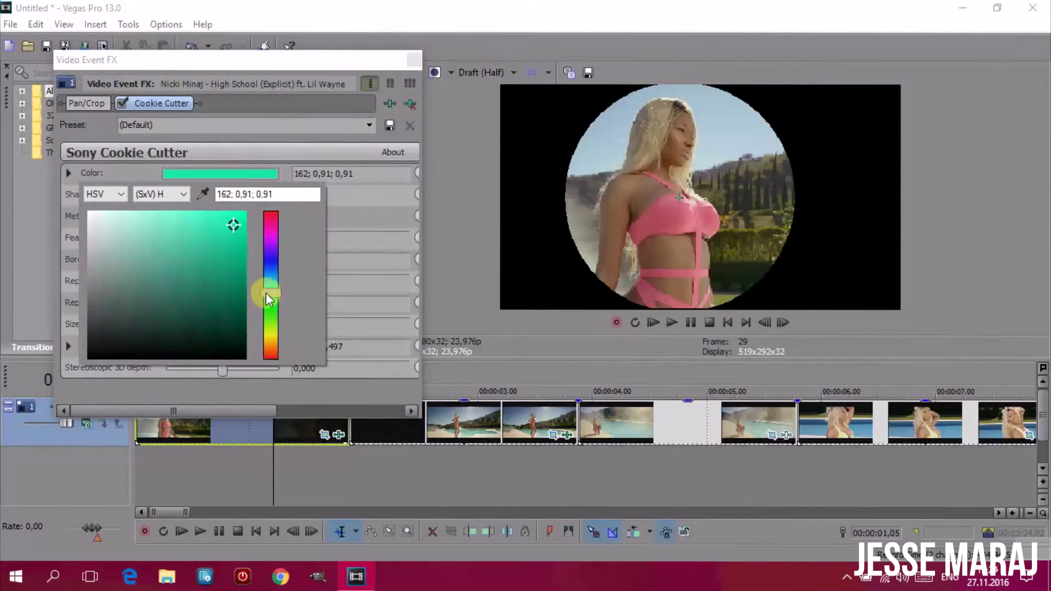
pyautogui.click(258, 65)
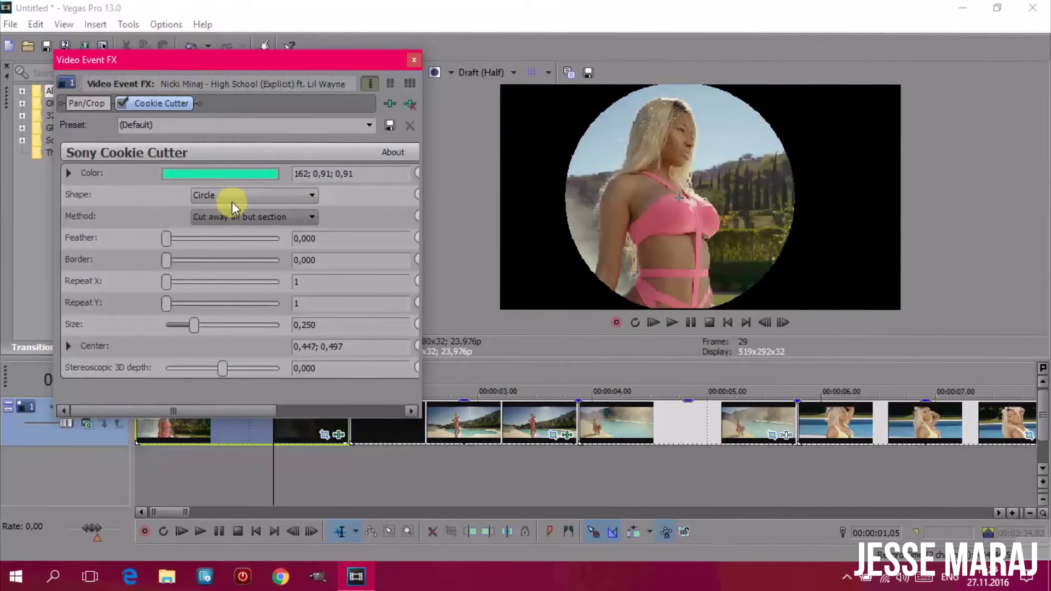
# Set Feather to 0.245 and Border to 0.082, keeping only the shape section.
pyautogui.moveTo(167, 238); pyautogui.dragTo(216, 229)
pyautogui.click(215, 217)
pyautogui.click(213, 237)
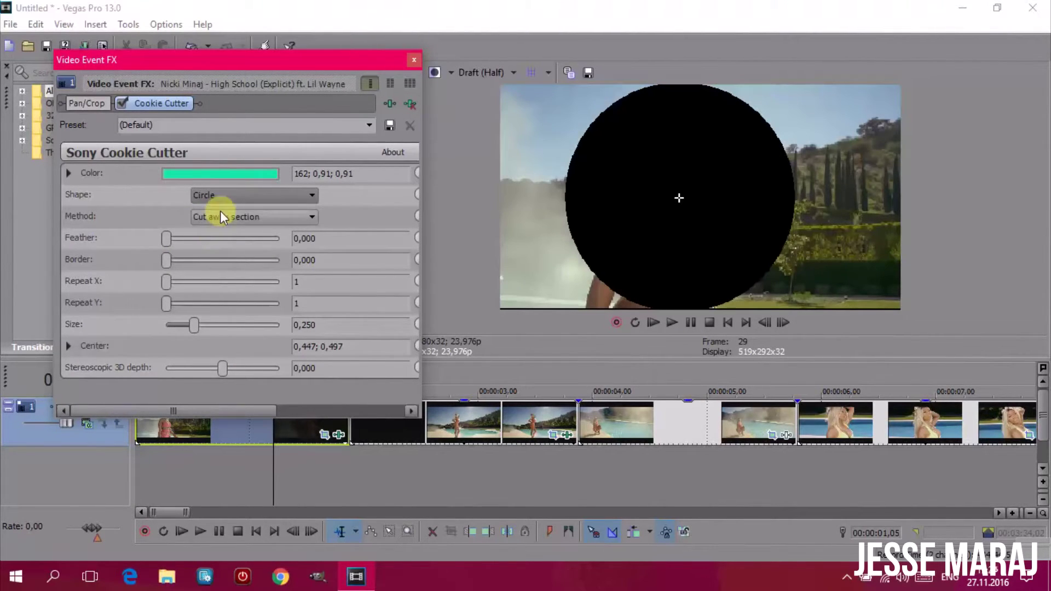
pyautogui.moveTo(166, 239); pyautogui.dragTo(213, 239)
pyautogui.click(214, 217)
pyautogui.click(214, 241)
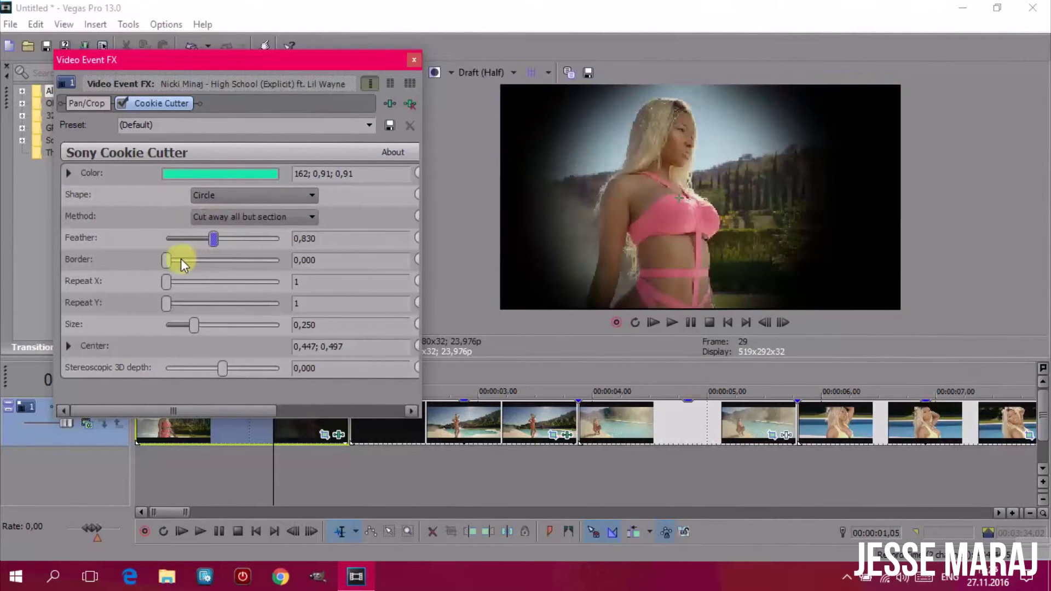
pyautogui.moveTo(165, 262); pyautogui.dragTo(192, 239)
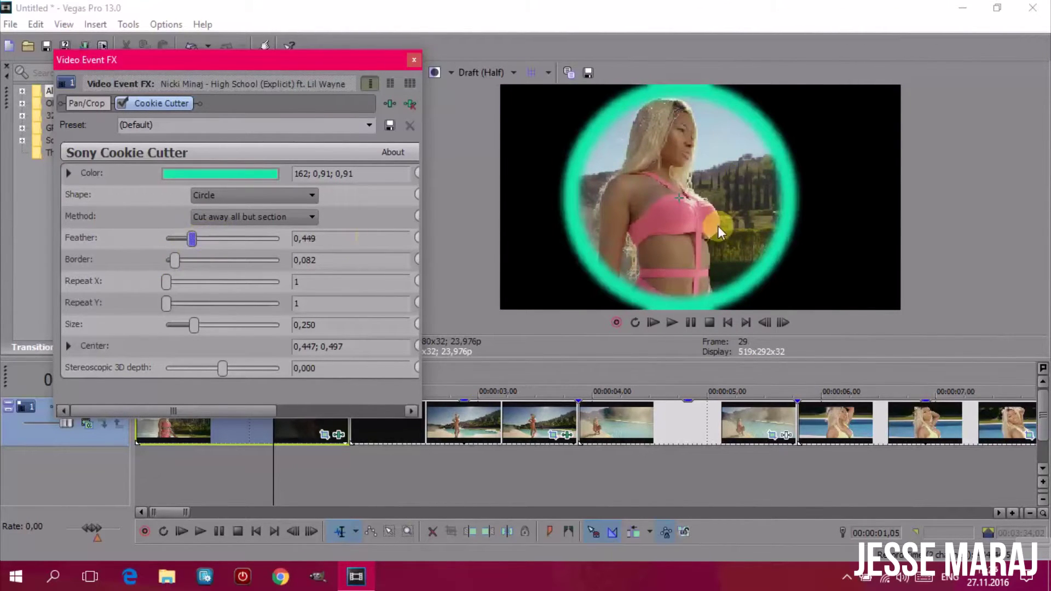
pyautogui.click(180, 241)
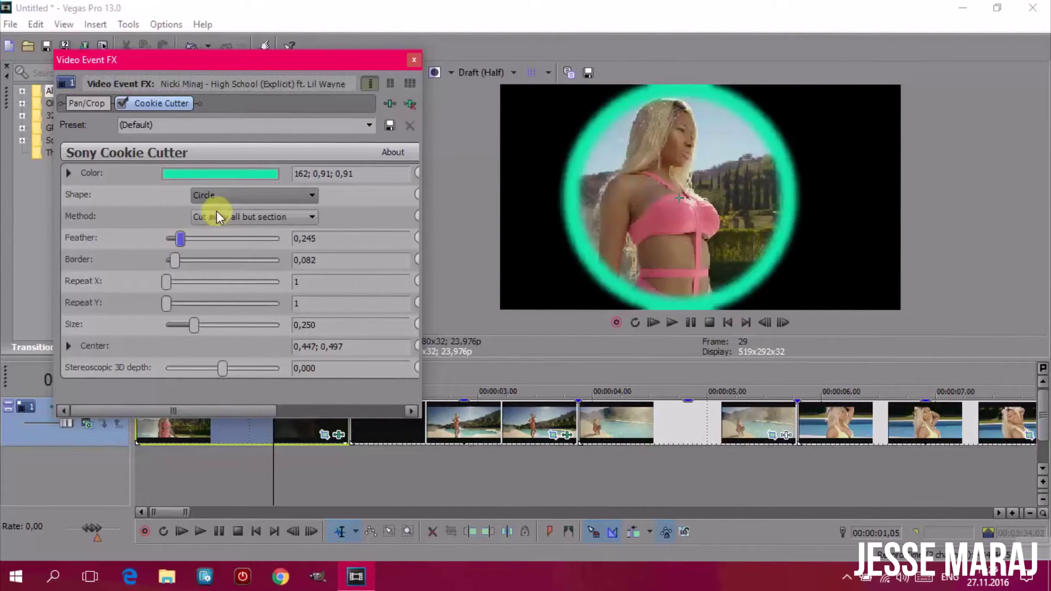
# Make the cut-out a triangle of size 0.177 centred at 0.520; 0.421.
pyautogui.click(223, 198)
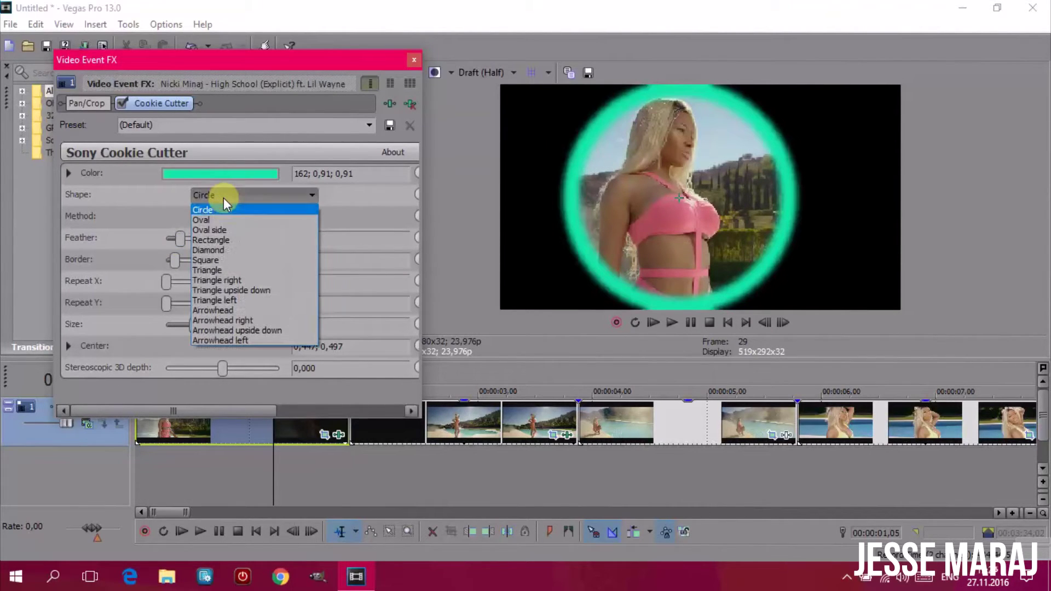
pyautogui.click(222, 268)
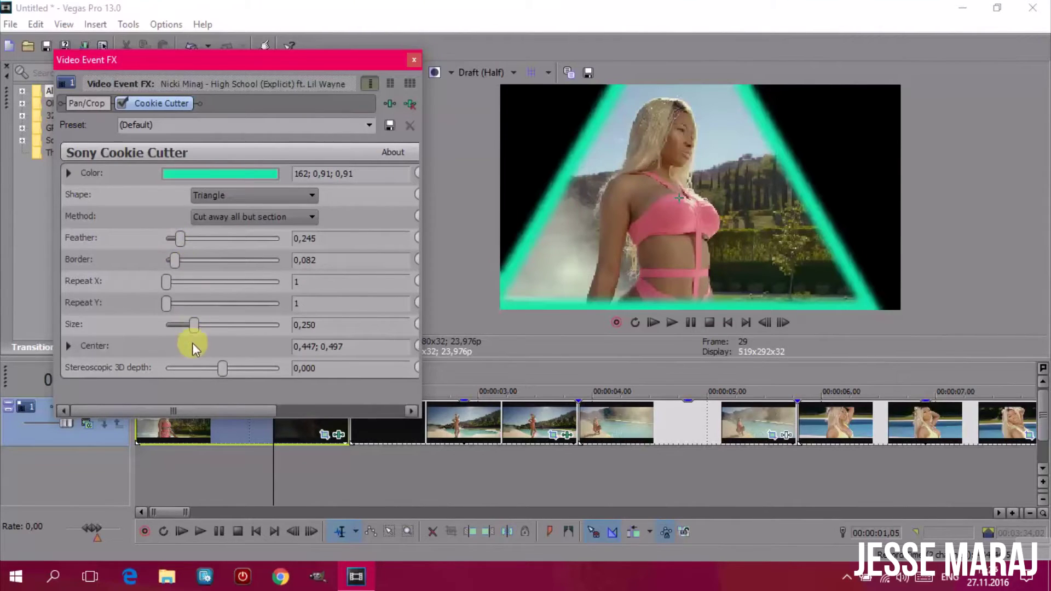
pyautogui.moveTo(202, 325)
pyautogui.mouseDown()
pyautogui.moveTo(219, 325)
pyautogui.moveTo(187, 329)
pyautogui.mouseUp()
pyautogui.click(688, 185)
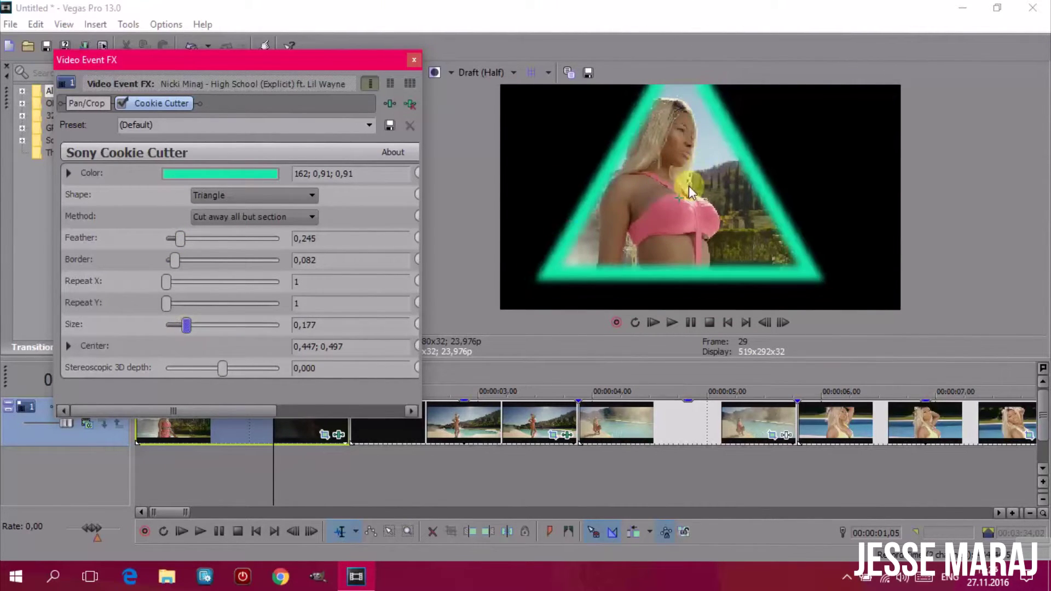
pyautogui.click(685, 203)
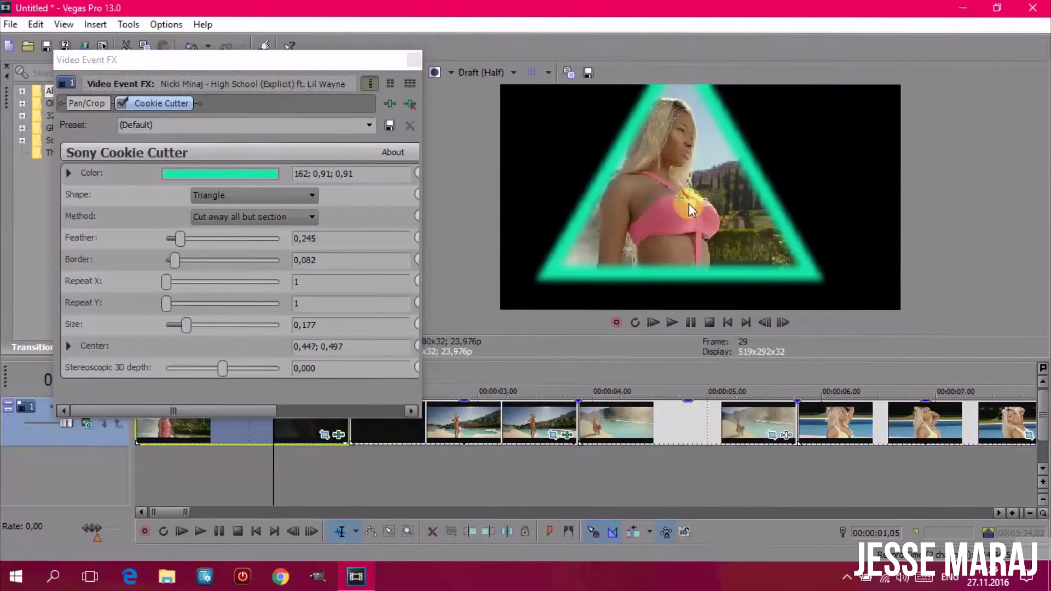
pyautogui.moveTo(681, 198); pyautogui.dragTo(709, 215)
pyautogui.click(457, 264)
pyautogui.click(67, 345)
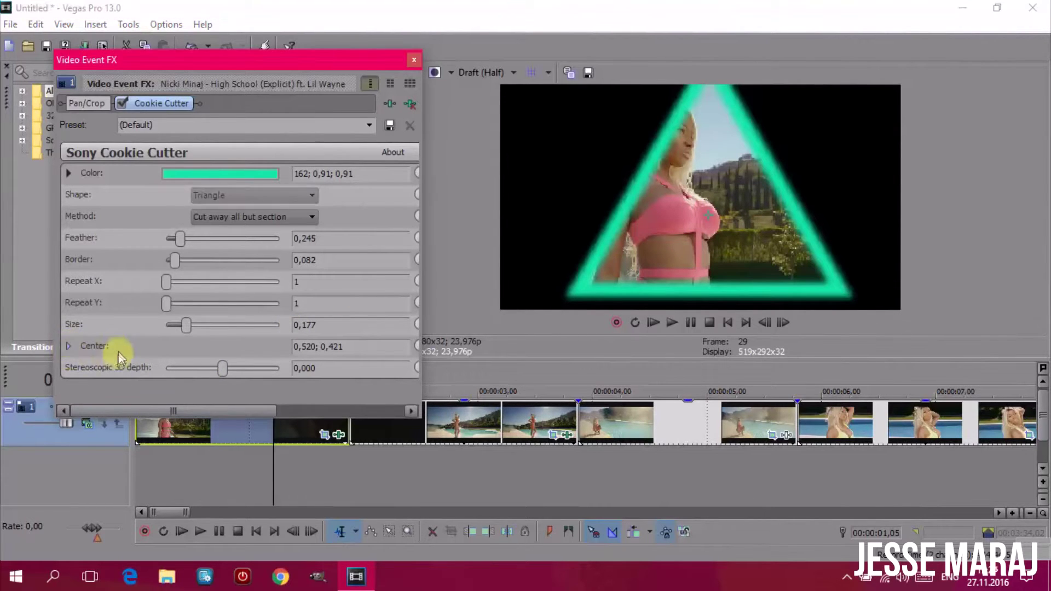
# Insert a new top video track and drag the opening clip onto it.
pyautogui.click(175, 424)
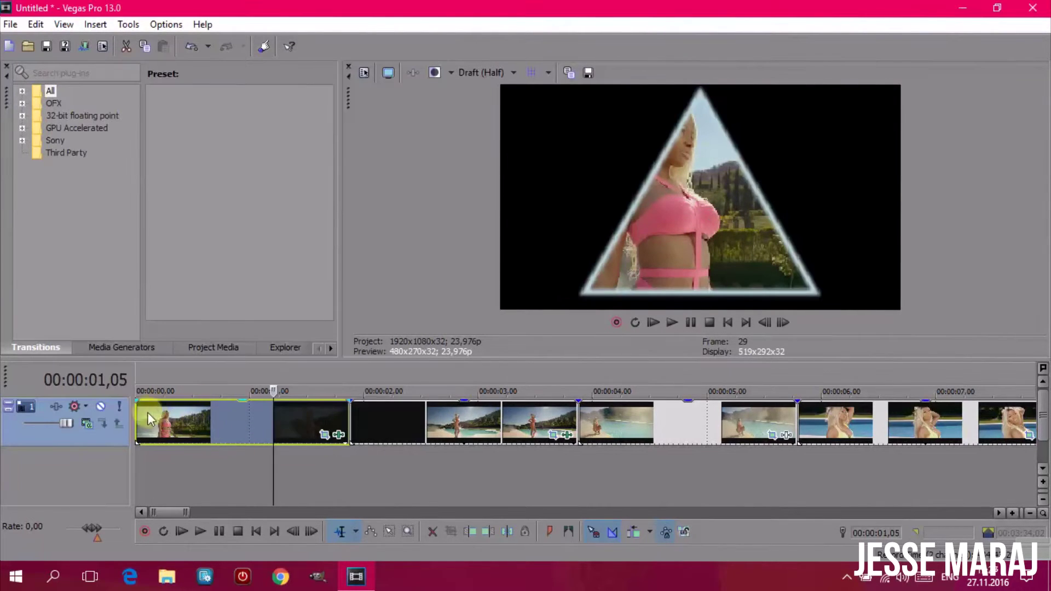
pyautogui.rightClick(110, 438)
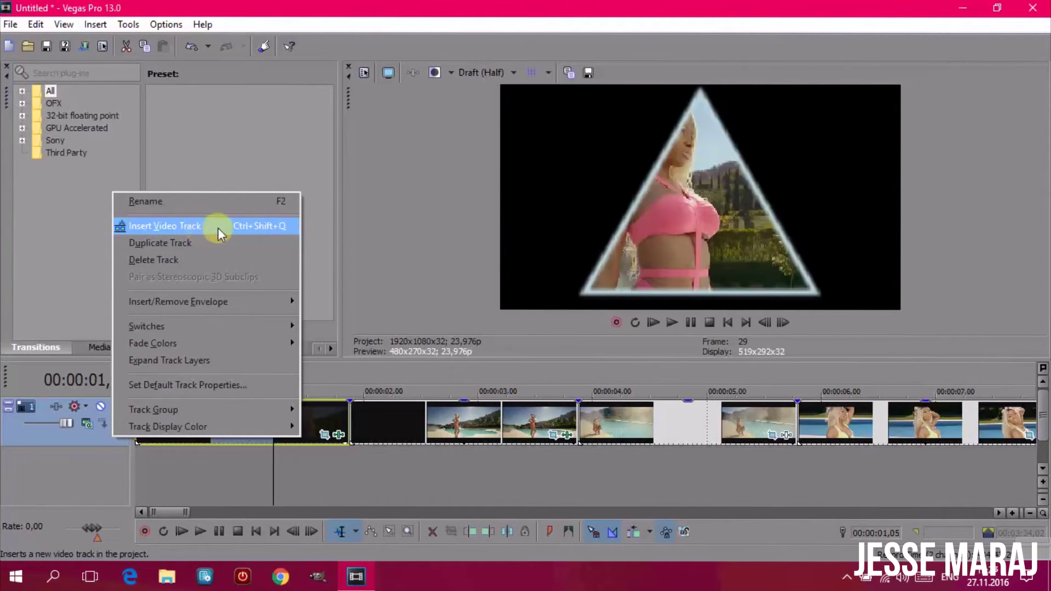
pyautogui.click(218, 227)
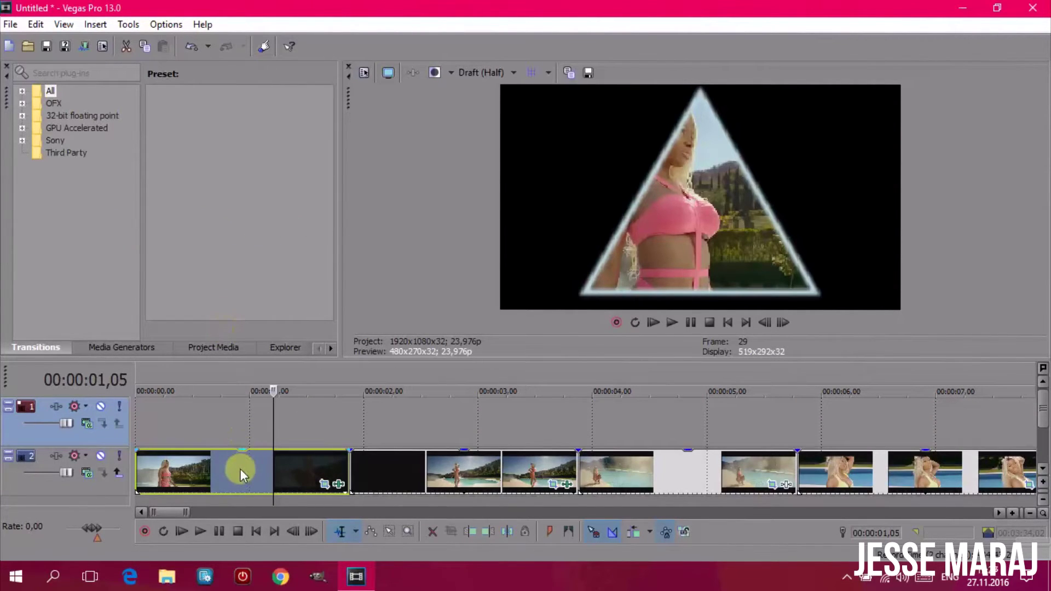
pyautogui.moveTo(240, 469); pyautogui.dragTo(268, 424)
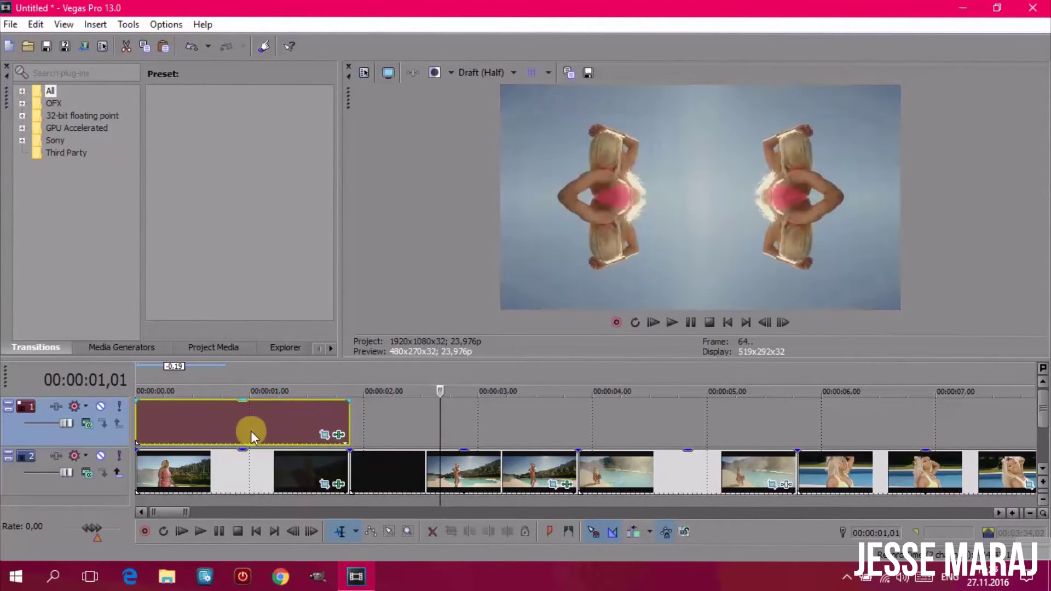
pyautogui.click(252, 431)
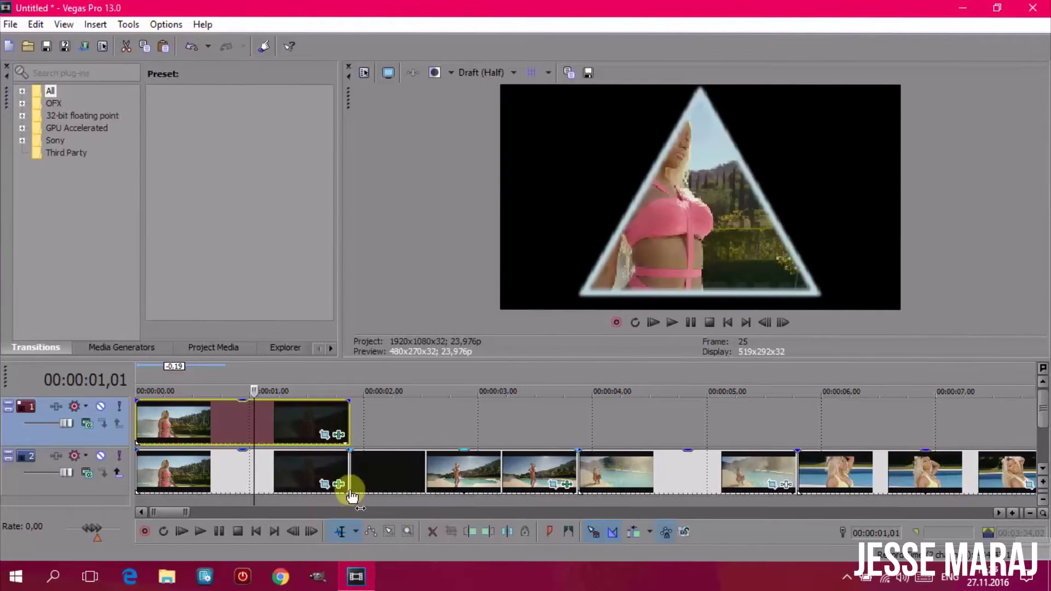
# Turn off the Cookie Cutter effect on the lower clip.
pyautogui.click(339, 485)
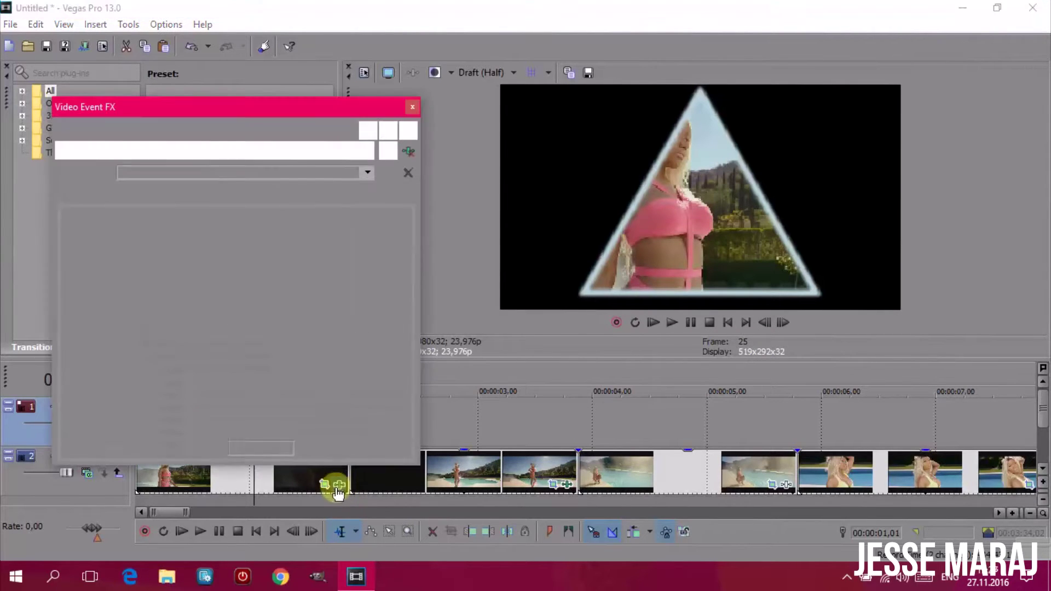
pyautogui.click(138, 164)
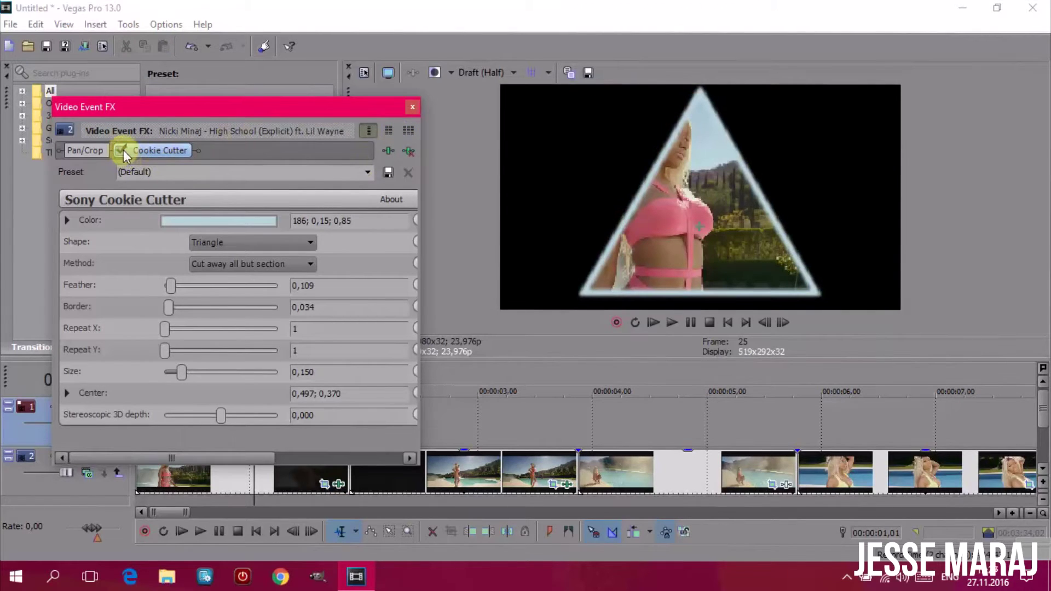
pyautogui.click(121, 150)
pyautogui.click(411, 107)
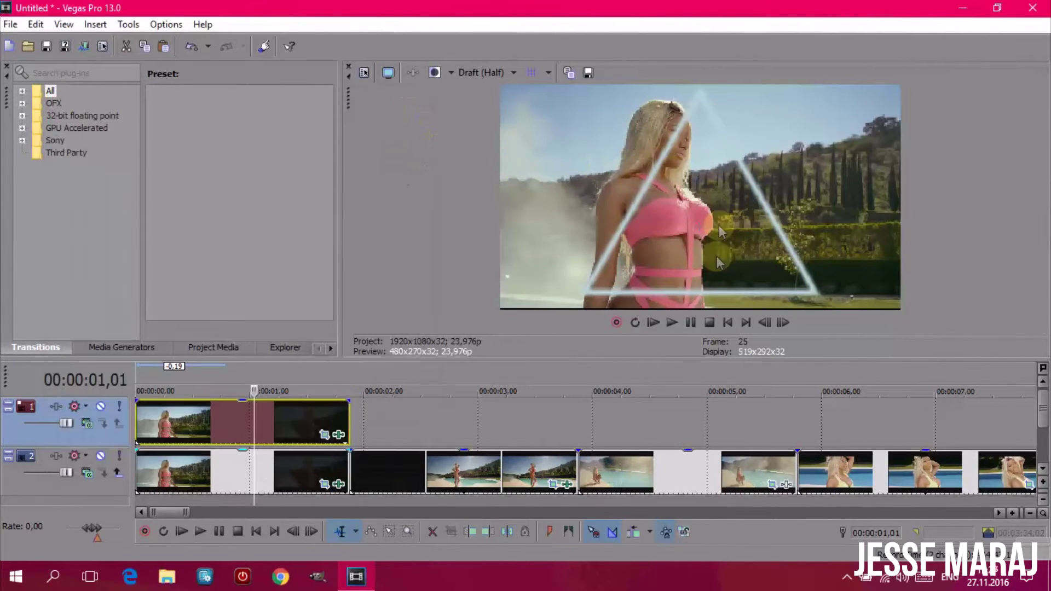
# Add Sony Black and White to the lower clip's effect chain.
pyautogui.click(338, 484)
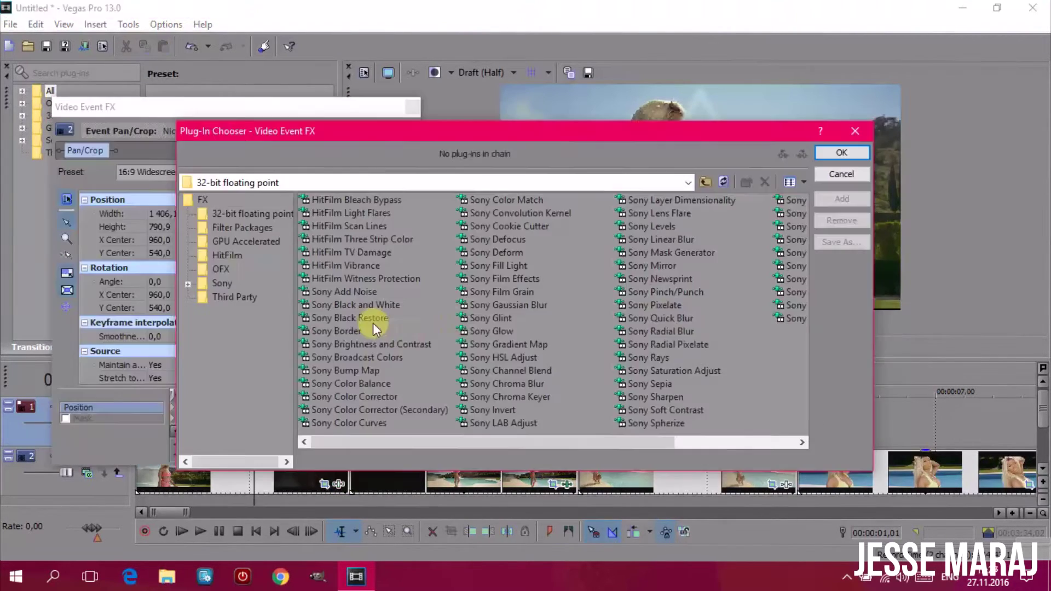
pyautogui.click(357, 307)
pyautogui.click(842, 198)
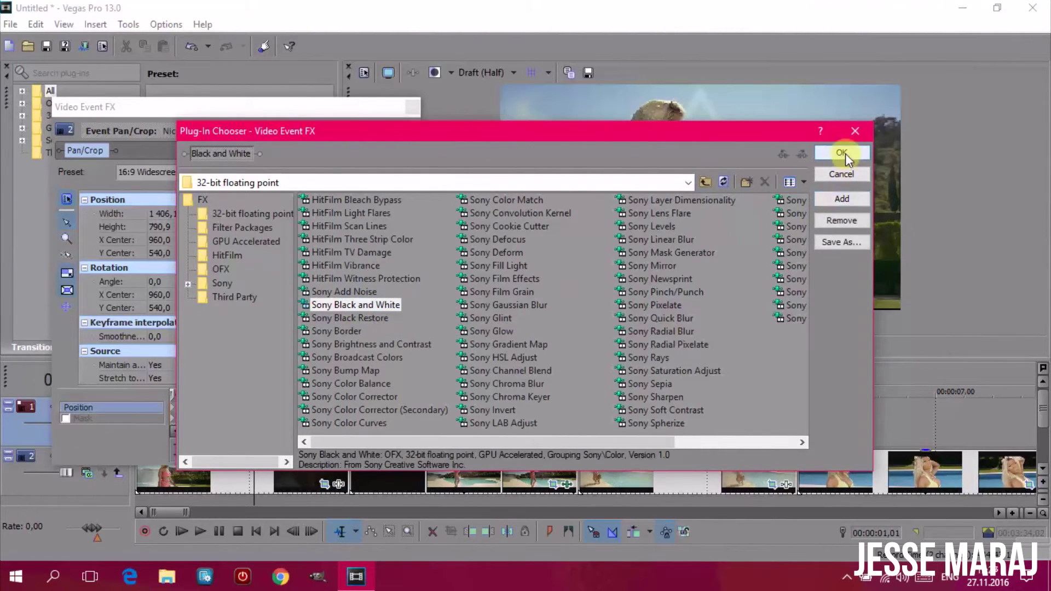
pyautogui.click(843, 153)
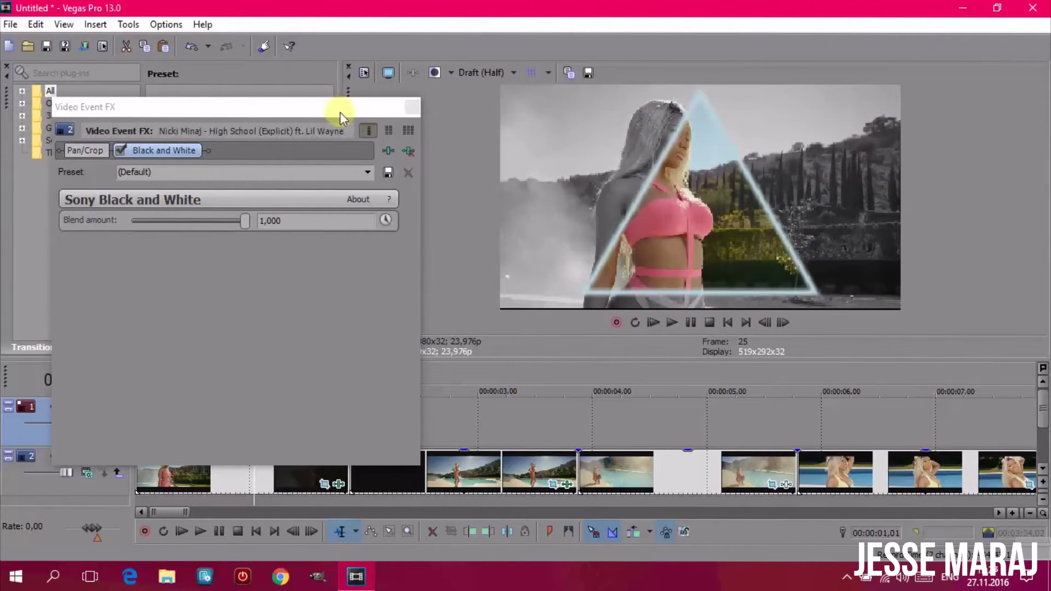
# Add Sony Color Curves to the lower clip's effect chain.
pyautogui.click(390, 151)
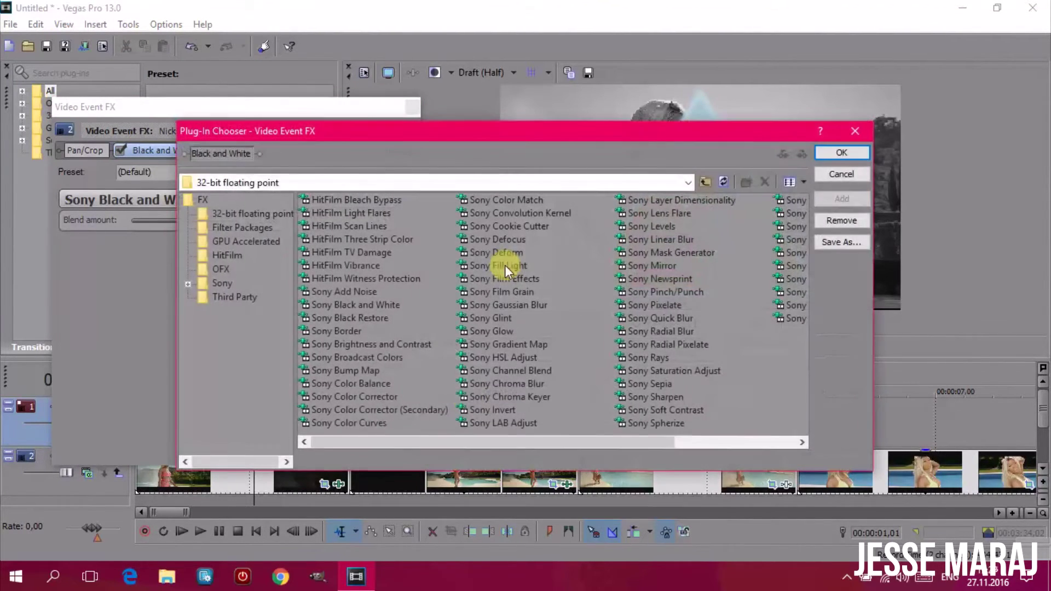
pyautogui.click(364, 426)
pyautogui.click(837, 199)
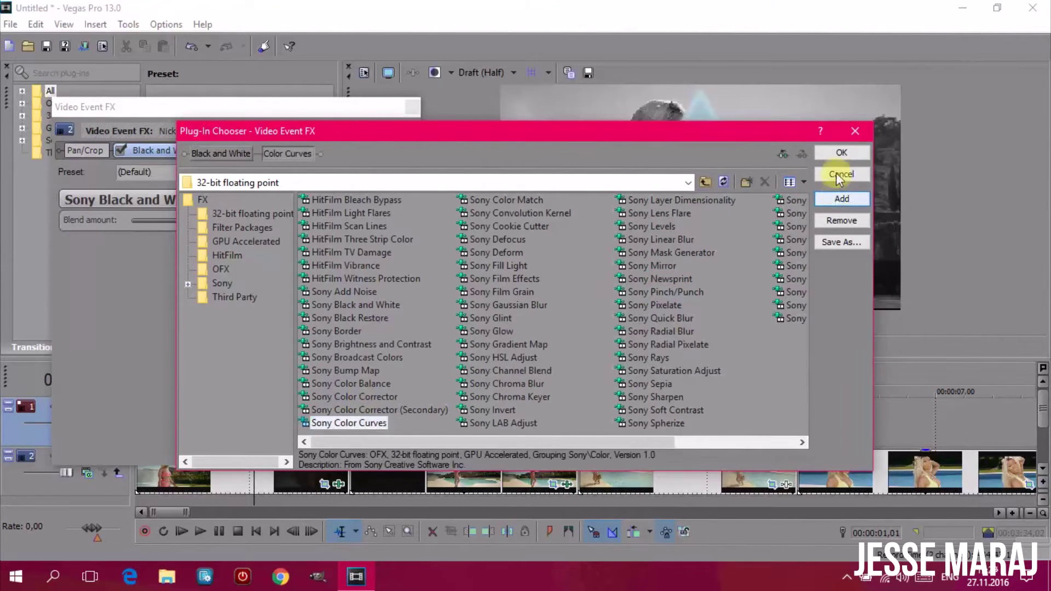
pyautogui.click(842, 153)
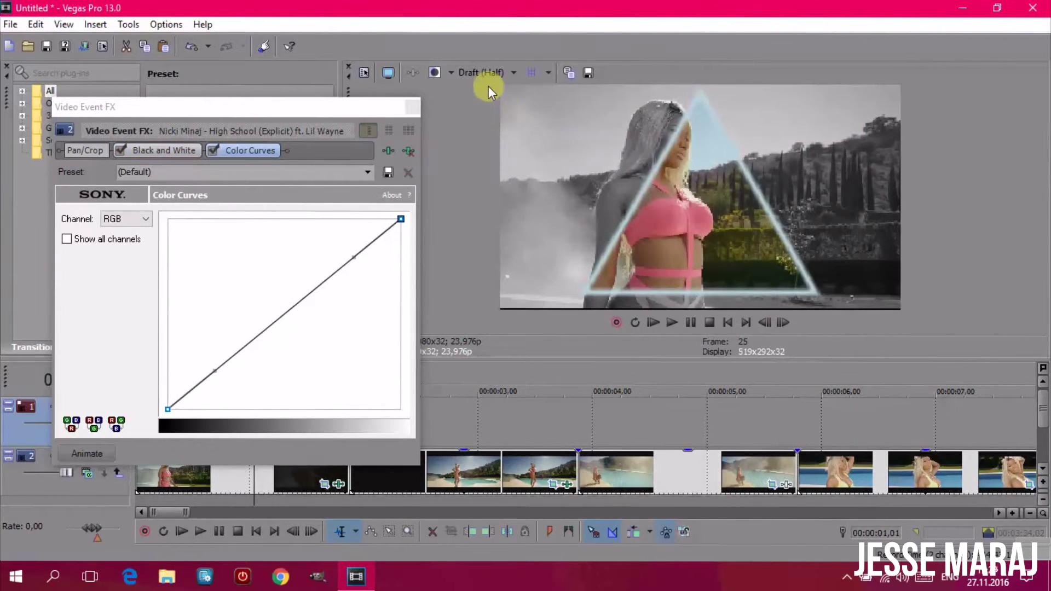
# Add curve points and pull the Color Curves top point down to darken the picture.
pyautogui.rightClick(399, 223)
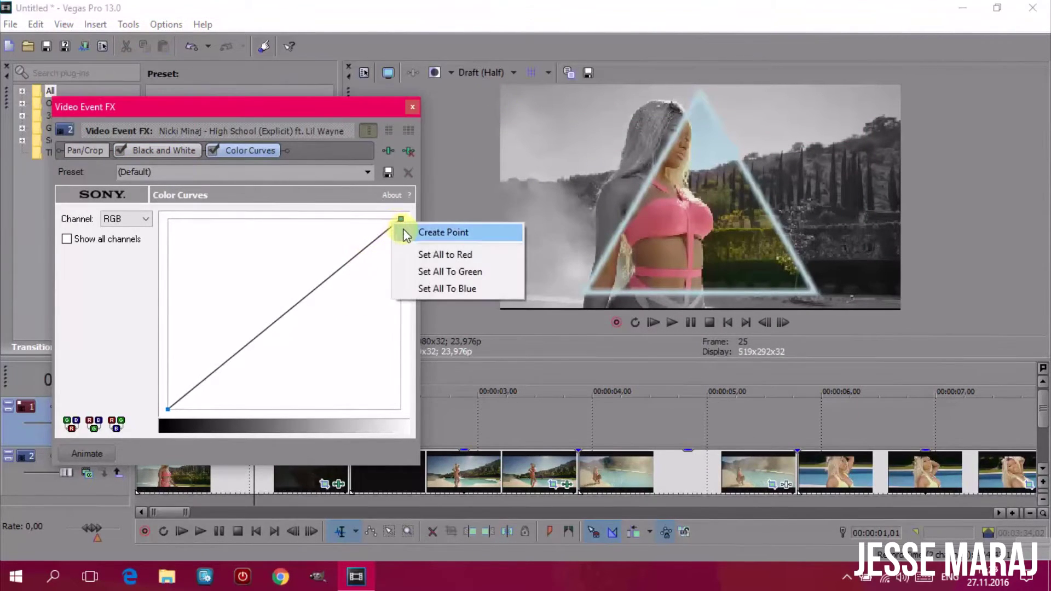
pyautogui.click(469, 232)
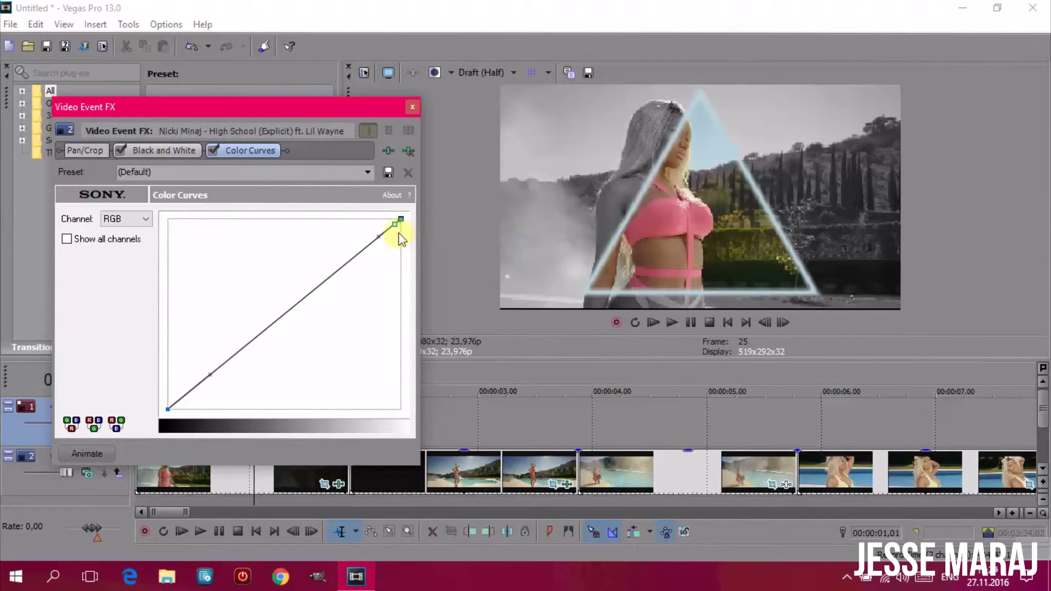
pyautogui.moveTo(395, 225); pyautogui.dragTo(402, 258)
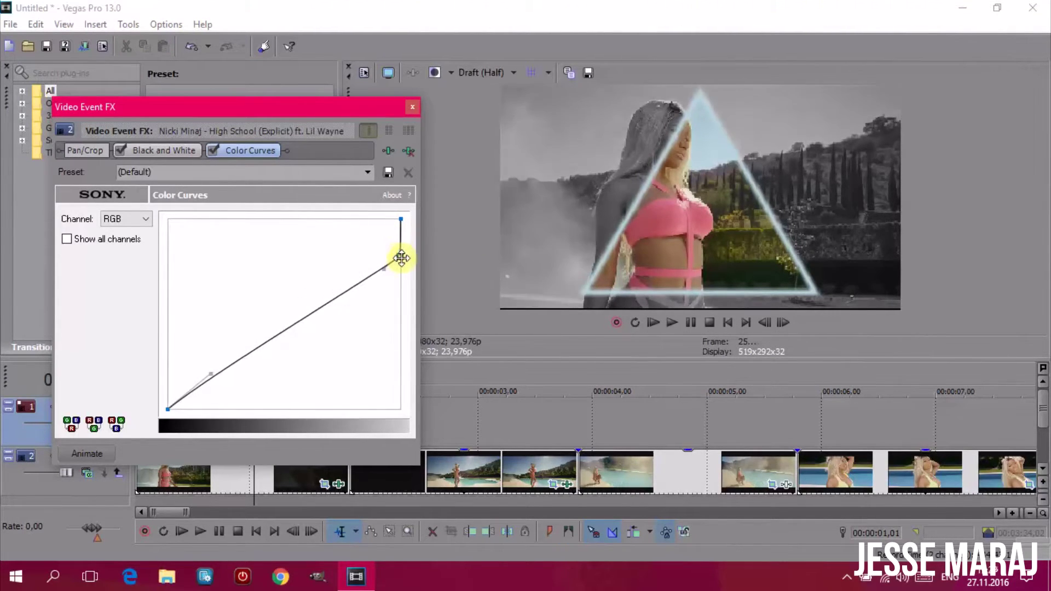
pyautogui.rightClick(273, 342)
pyautogui.click(288, 350)
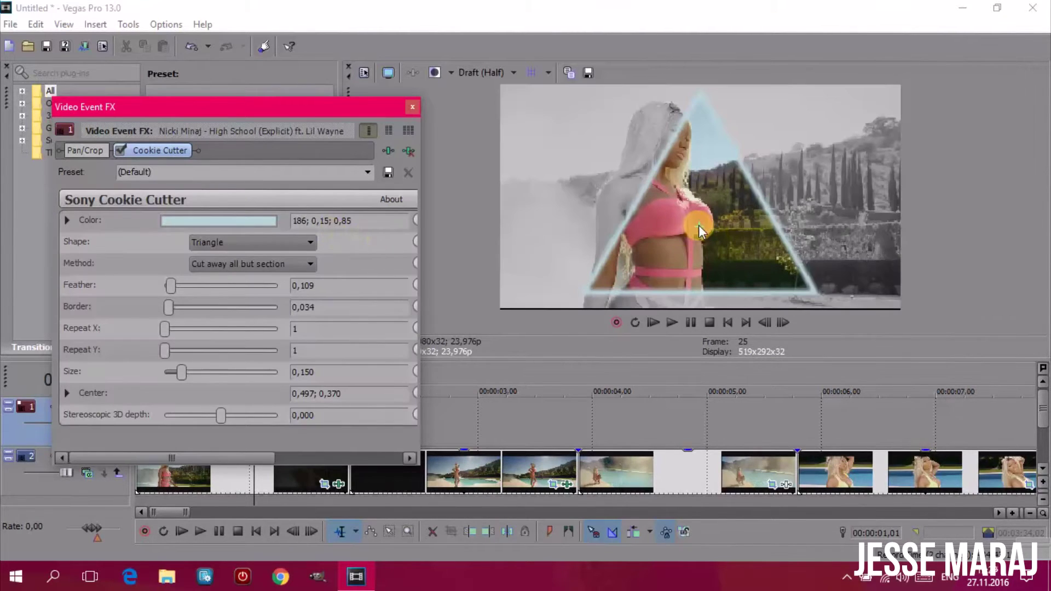
# Shift the triangle cutout's centre slightly lower in the preview.
pyautogui.click(699, 226)
pyautogui.moveTo(700, 229); pyautogui.dragTo(698, 232)
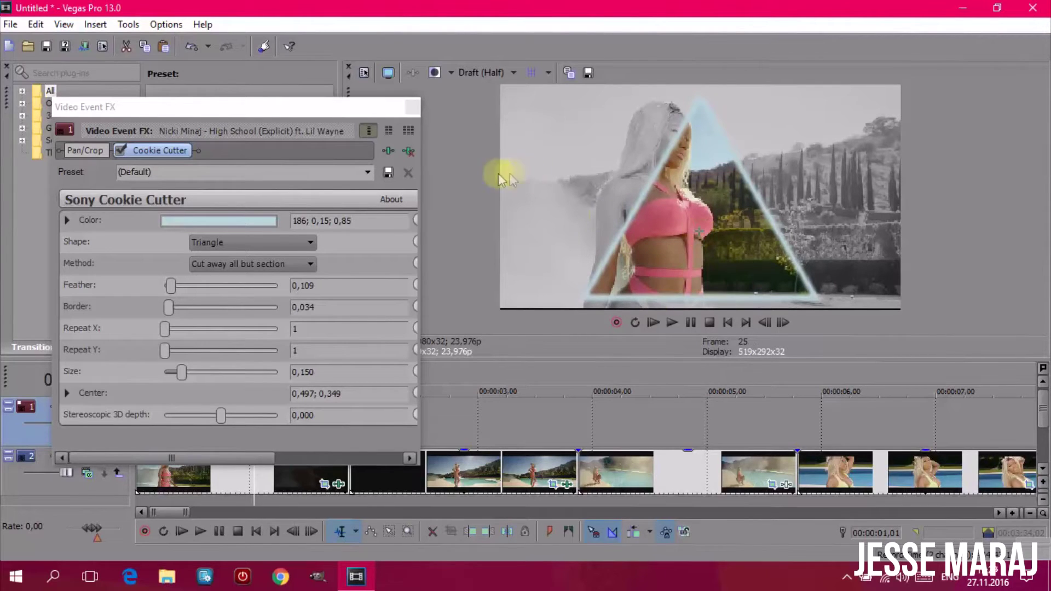
pyautogui.click(412, 107)
pyautogui.press('Left')
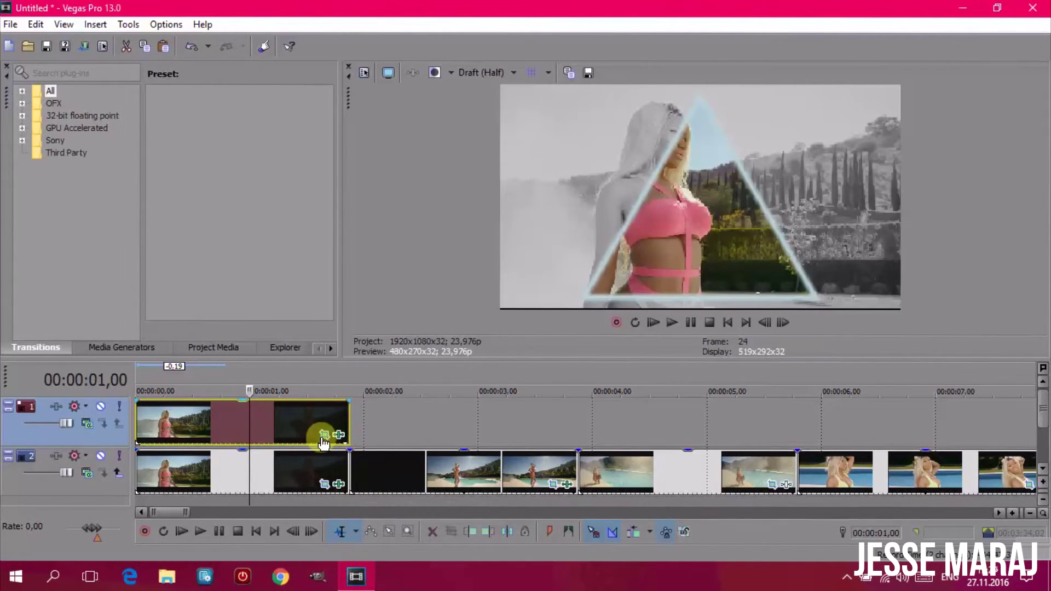
# Shrink the track 2 clip's last crop keyframe to 1206,2 × 678,5 to zoom in.
pyautogui.click(325, 484)
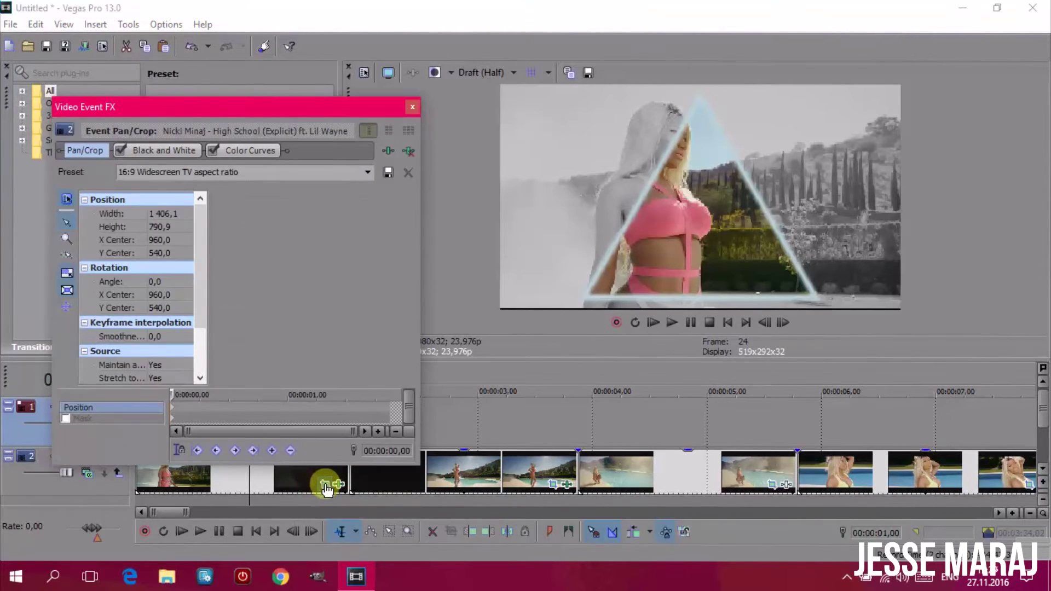
pyautogui.click(389, 406)
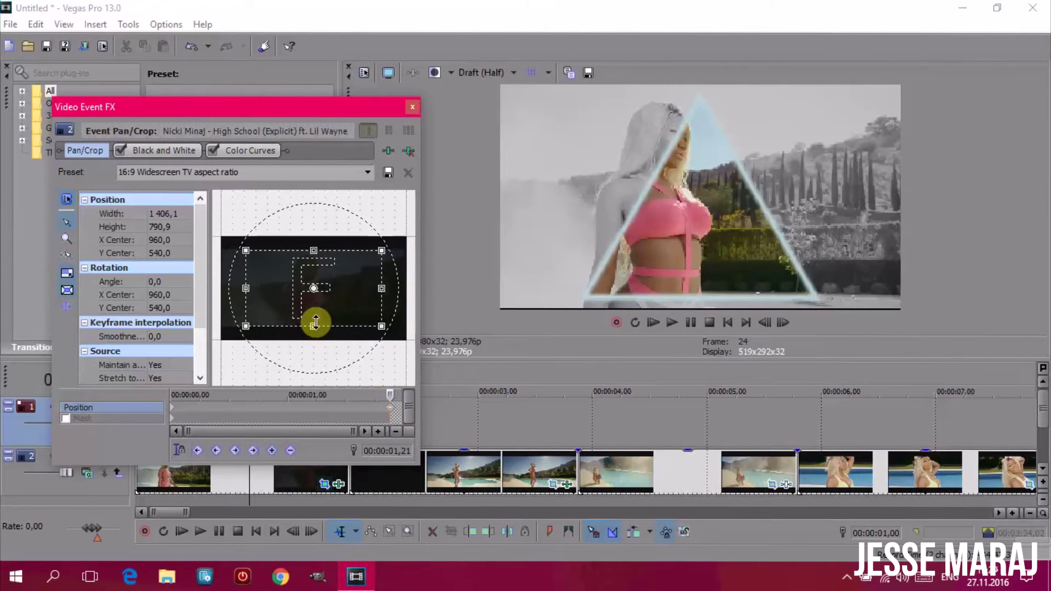
pyautogui.moveTo(315, 327); pyautogui.dragTo(316, 322)
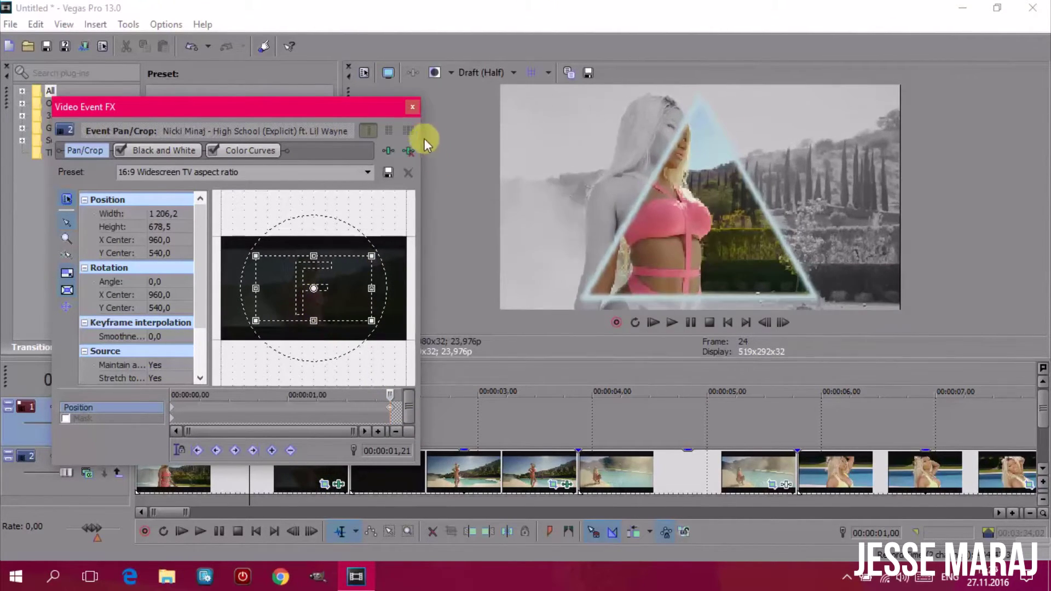
pyautogui.click(412, 107)
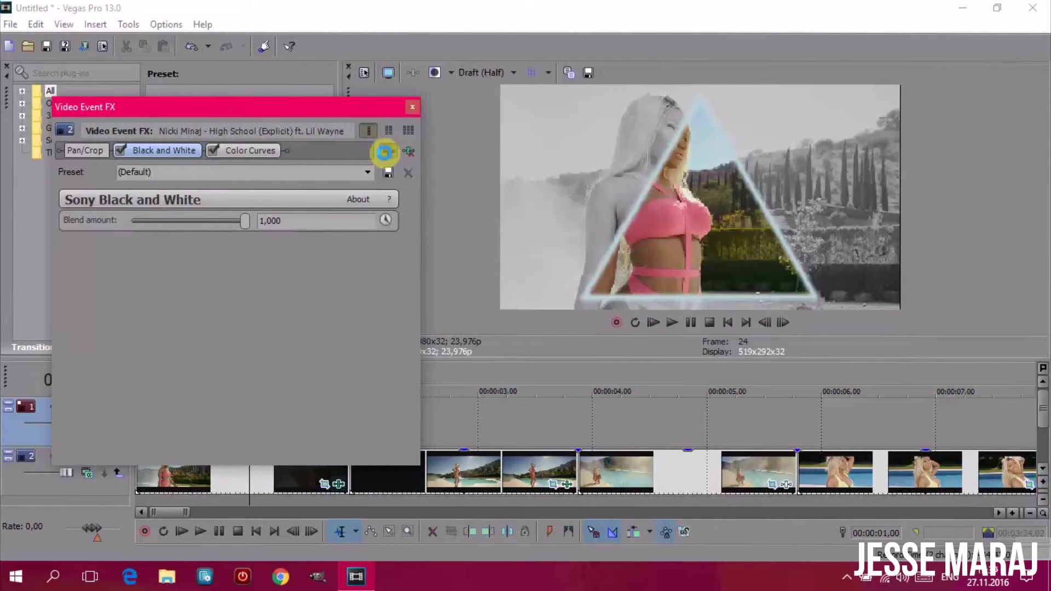
pyautogui.click(385, 153)
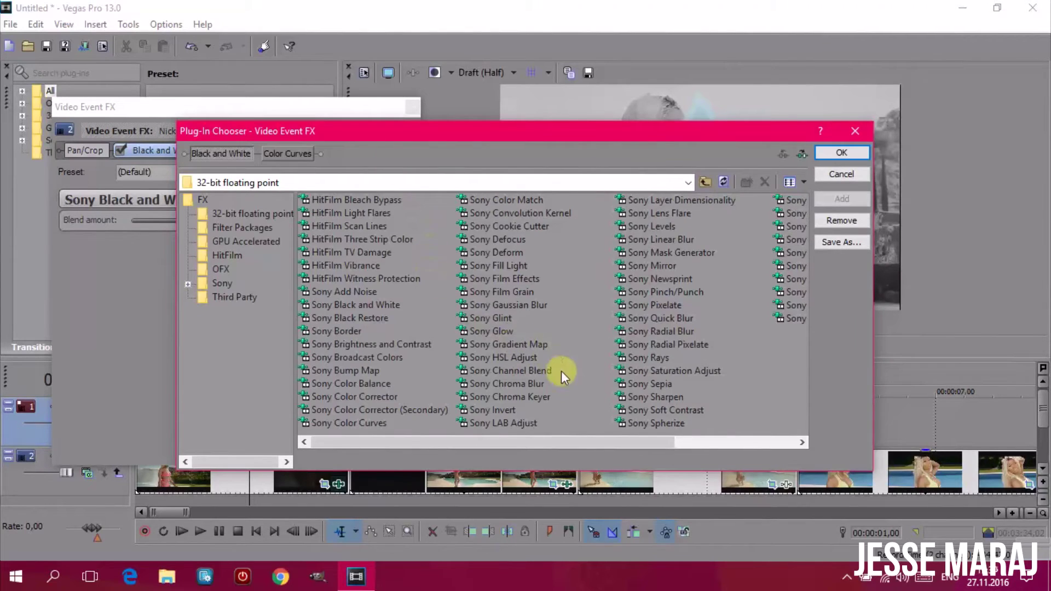
# Add Sony Gaussian Blur to the background clip's effect chain.
pyautogui.doubleClick(533, 307)
pyautogui.click(842, 199)
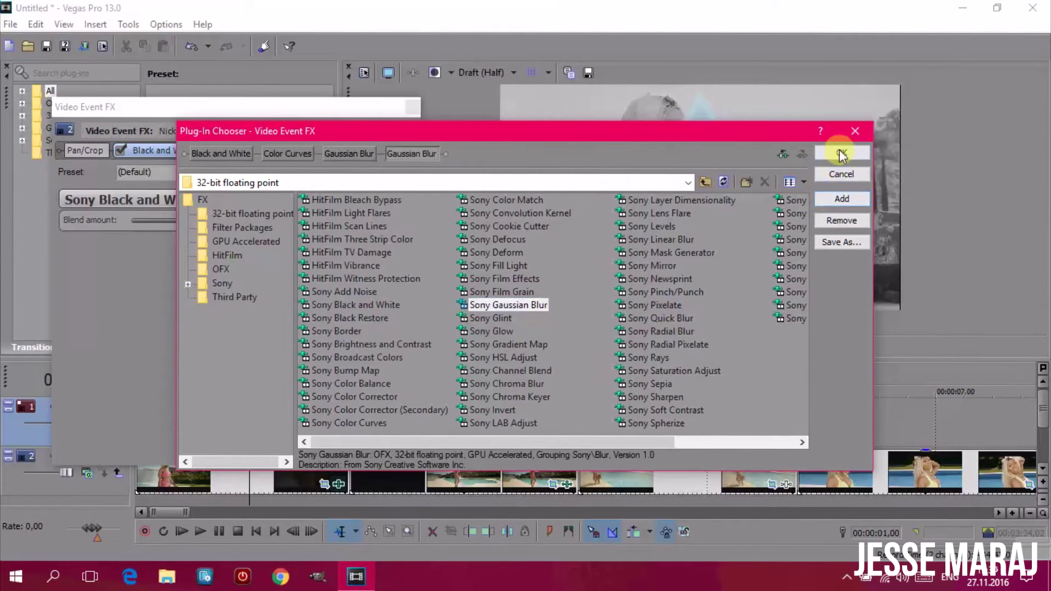
pyautogui.click(841, 152)
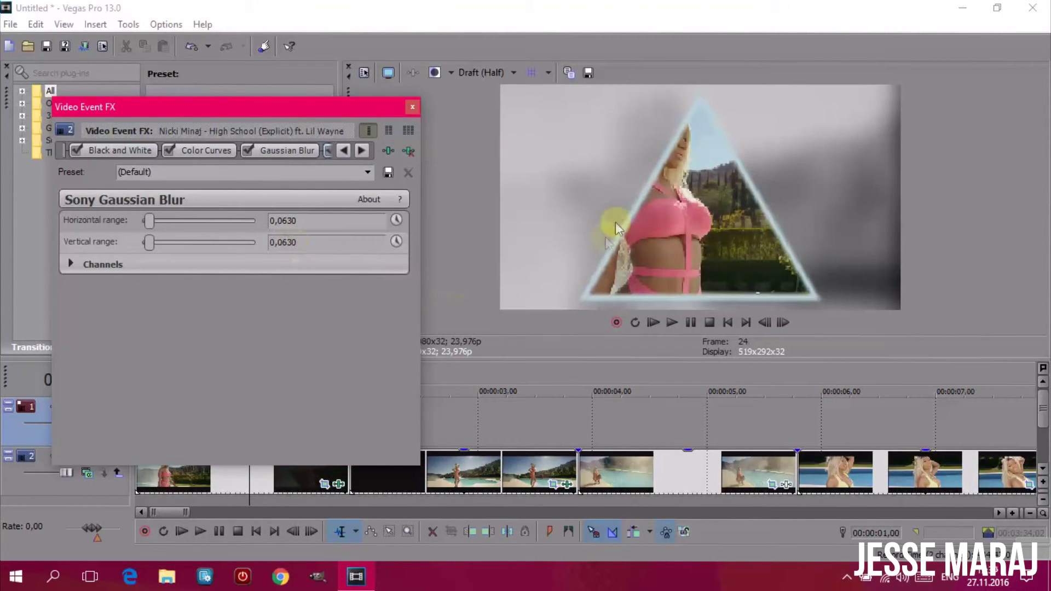
# Set the Gaussian Blur horizontal and vertical range both to 0,0010.
pyautogui.moveTo(283, 221)
pyautogui.mouseDown()
pyautogui.moveTo(315, 218)
pyautogui.moveTo(293, 239)
pyautogui.mouseUp()
pyautogui.write('100100')
pyautogui.press('Return')
pyautogui.moveTo(283, 222); pyautogui.dragTo(318, 220)
pyautogui.write('010')
pyautogui.press('Return')
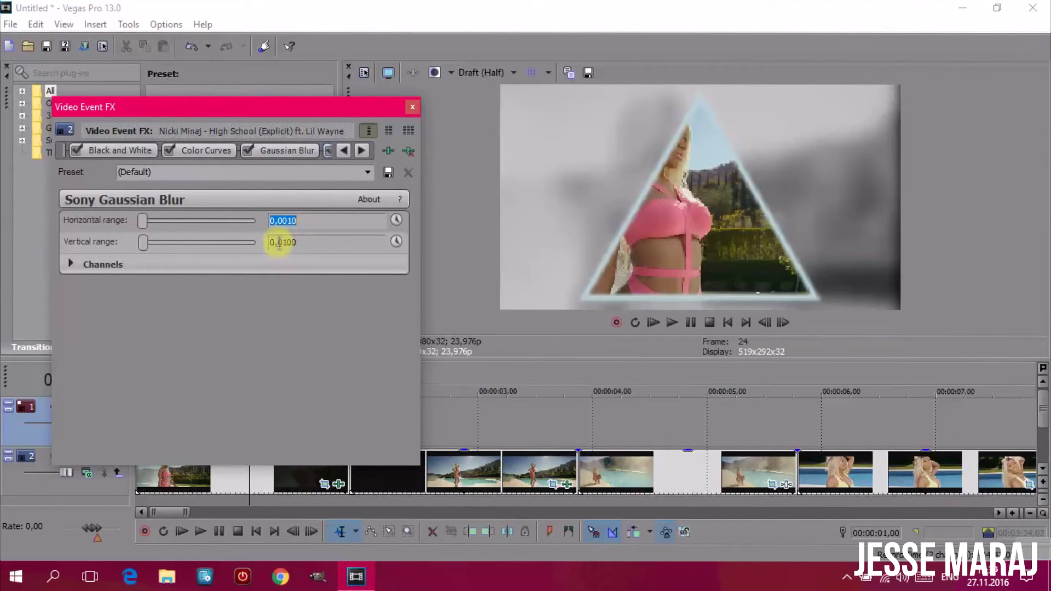
pyautogui.moveTo(281, 242); pyautogui.dragTo(307, 242)
pyautogui.write('010')
pyautogui.press('Return')
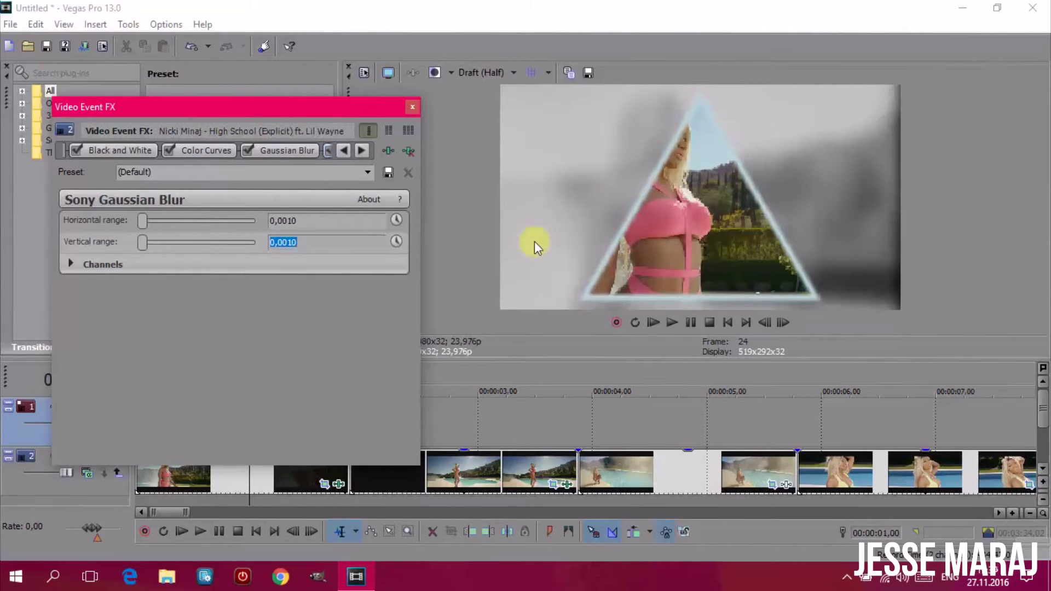
pyautogui.moveTo(312, 114); pyautogui.dragTo(293, 116)
pyautogui.click(286, 247)
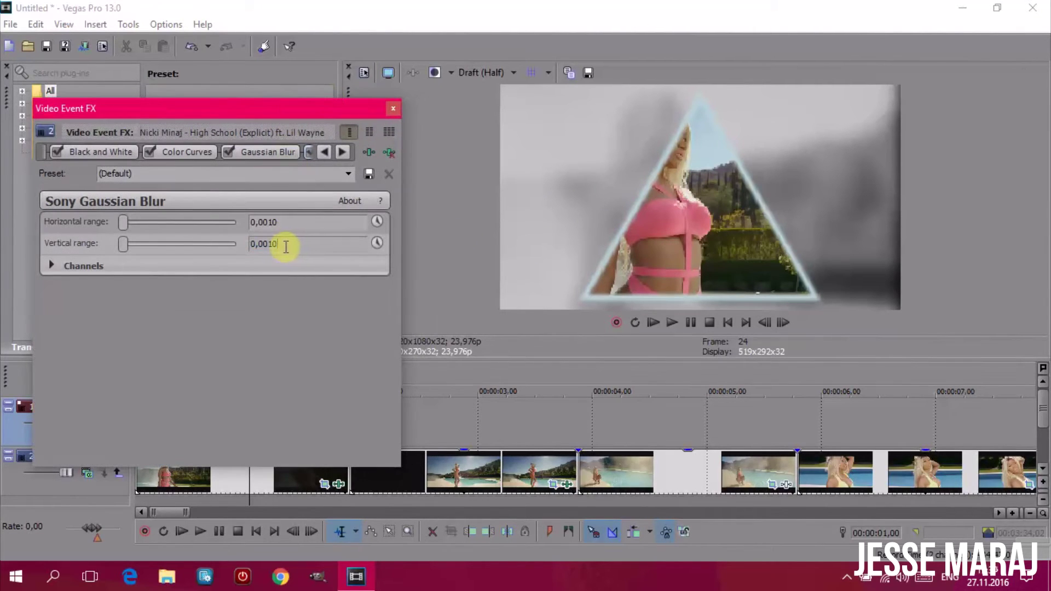
pyautogui.click(341, 152)
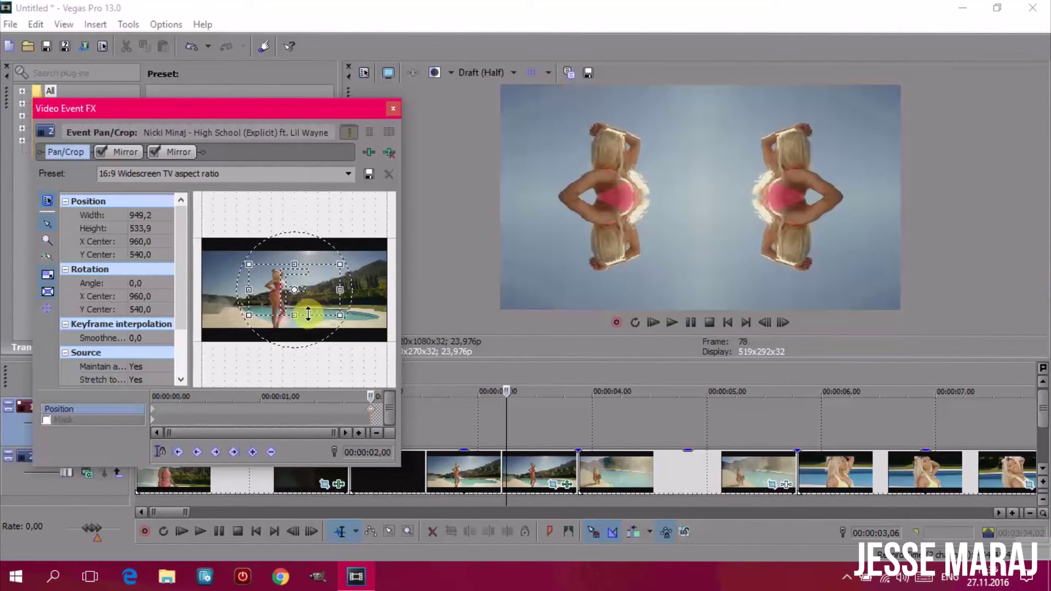
# Tighten the mirrored pool clip's crop to about 721×405, centred at 943,9;467,7.
pyautogui.moveTo(307, 291)
pyautogui.mouseDown()
pyautogui.moveTo(314, 278)
pyautogui.moveTo(303, 278)
pyautogui.moveTo(298, 300)
pyautogui.moveTo(293, 282)
pyautogui.mouseUp()
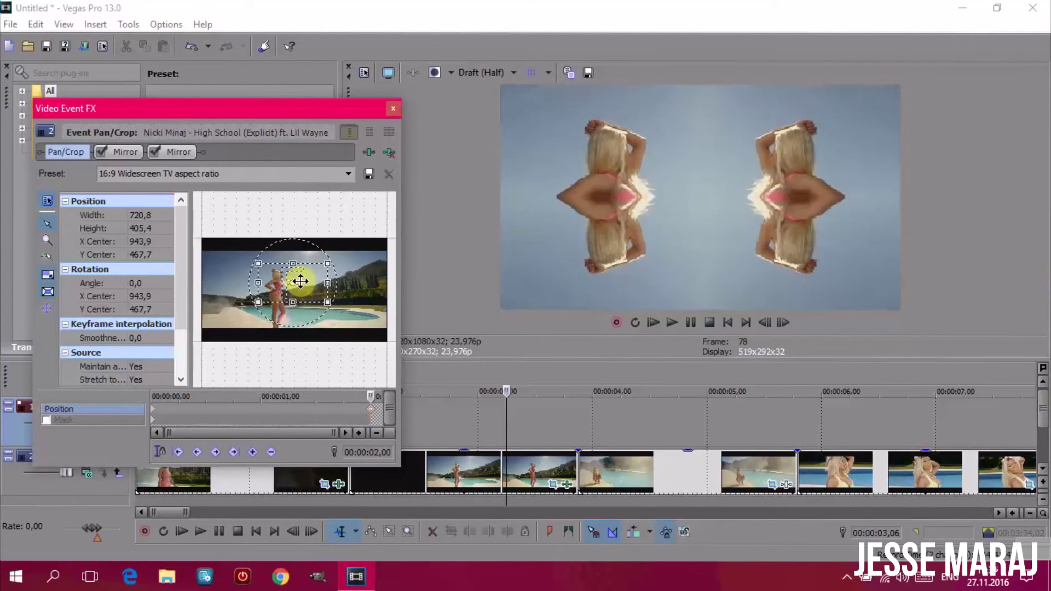
pyautogui.click(393, 108)
pyautogui.click(351, 373)
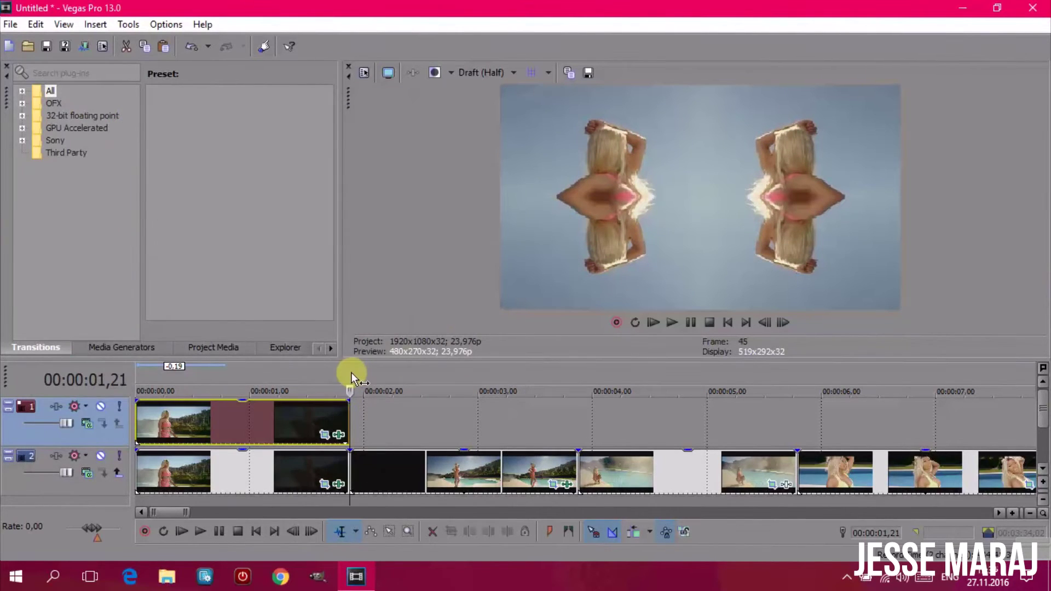
# Set preview quality to Draft (Quarter) and play the edit back.
pyautogui.click(484, 73)
pyautogui.moveTo(488, 94)
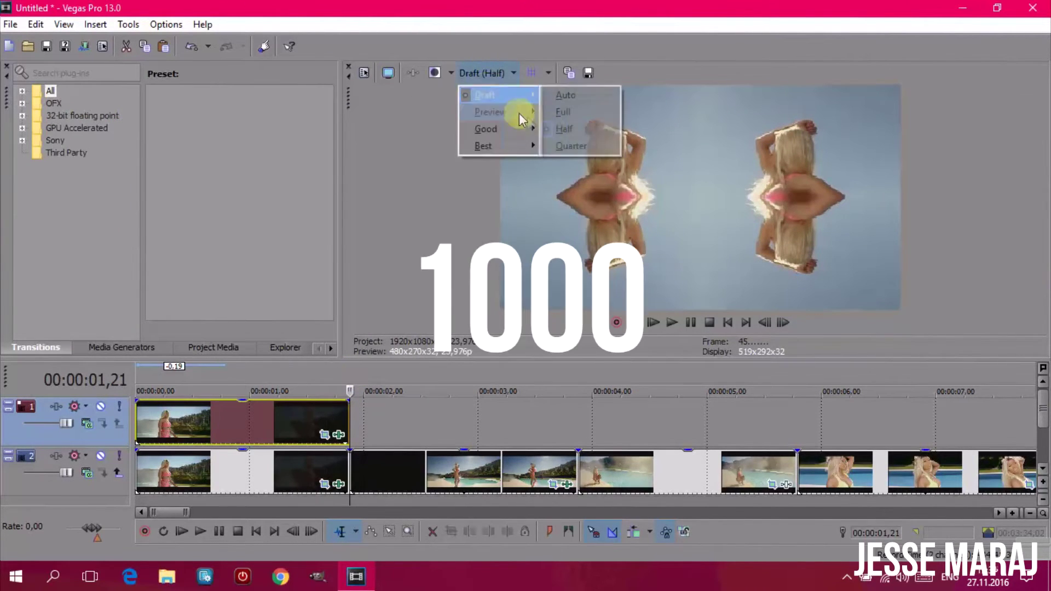
pyautogui.click(572, 151)
pyautogui.click(671, 322)
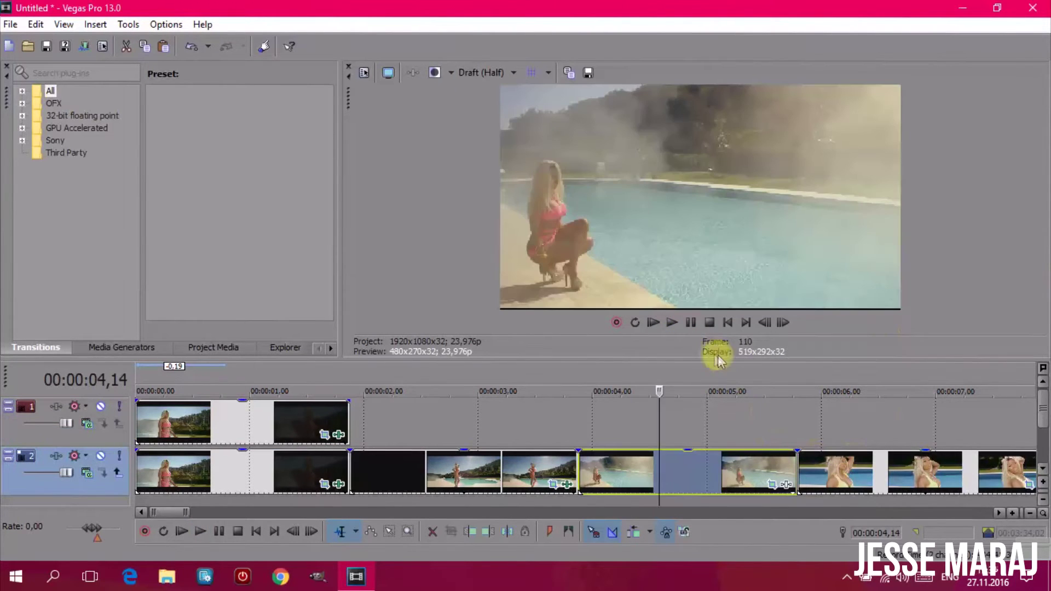
pyautogui.press('space')
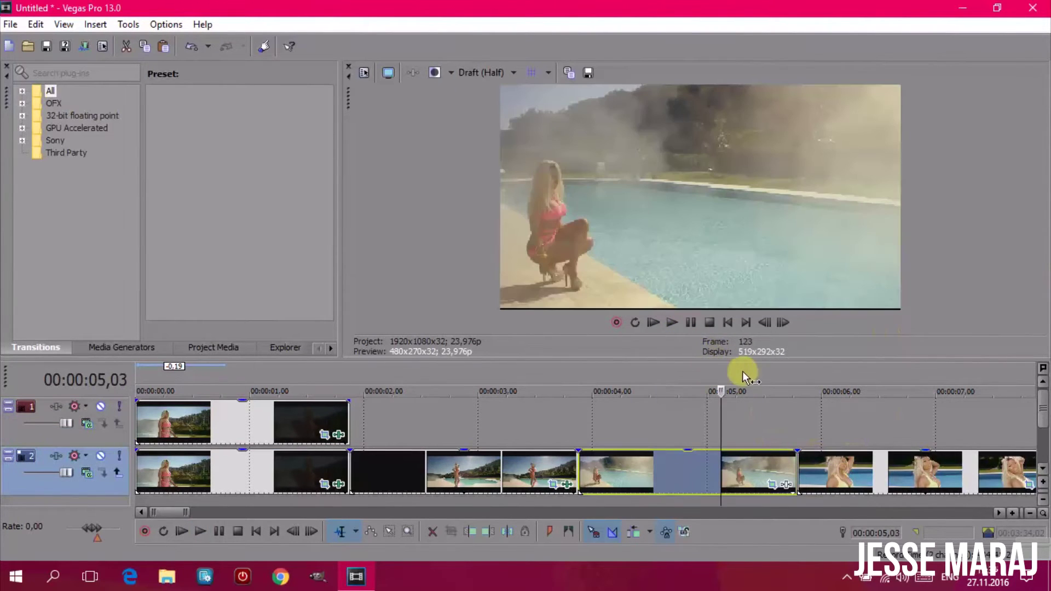
# Add HitFilm TV Damage to the track 2 pool clip.
pyautogui.click(786, 486)
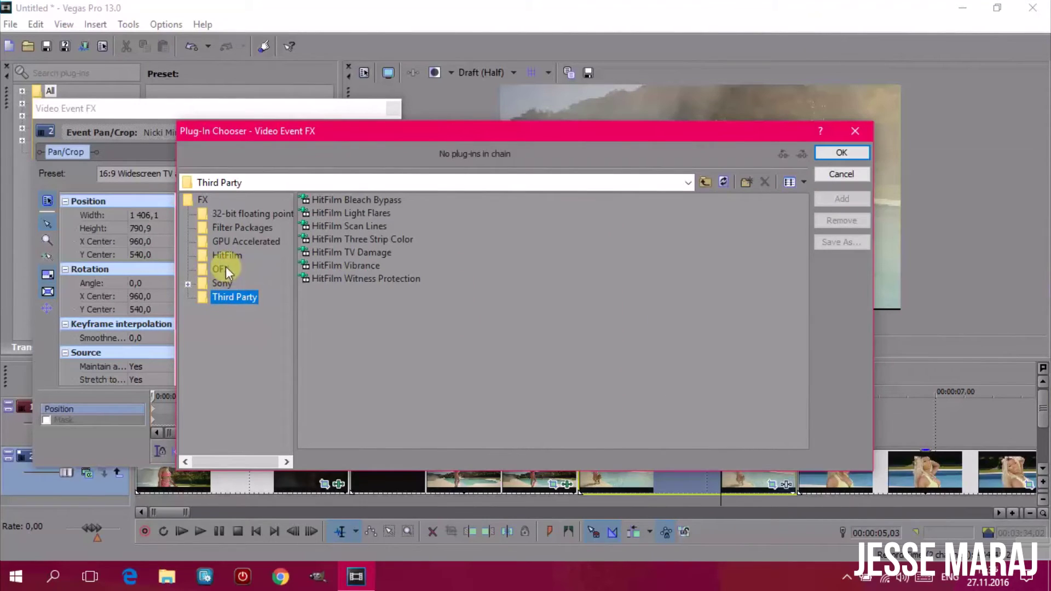
pyautogui.click(369, 252)
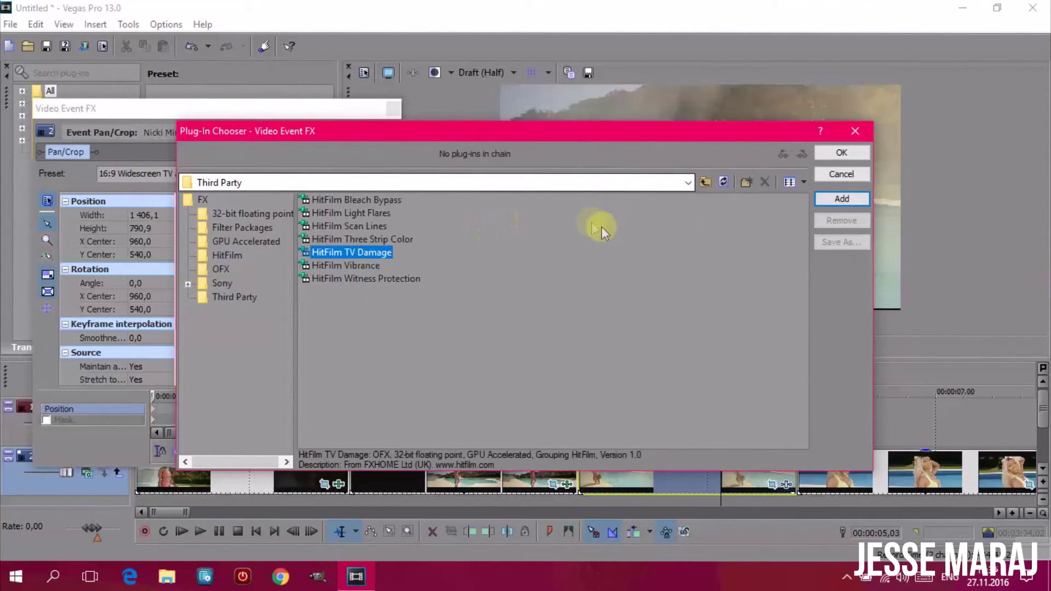
pyautogui.click(824, 199)
pyautogui.click(827, 152)
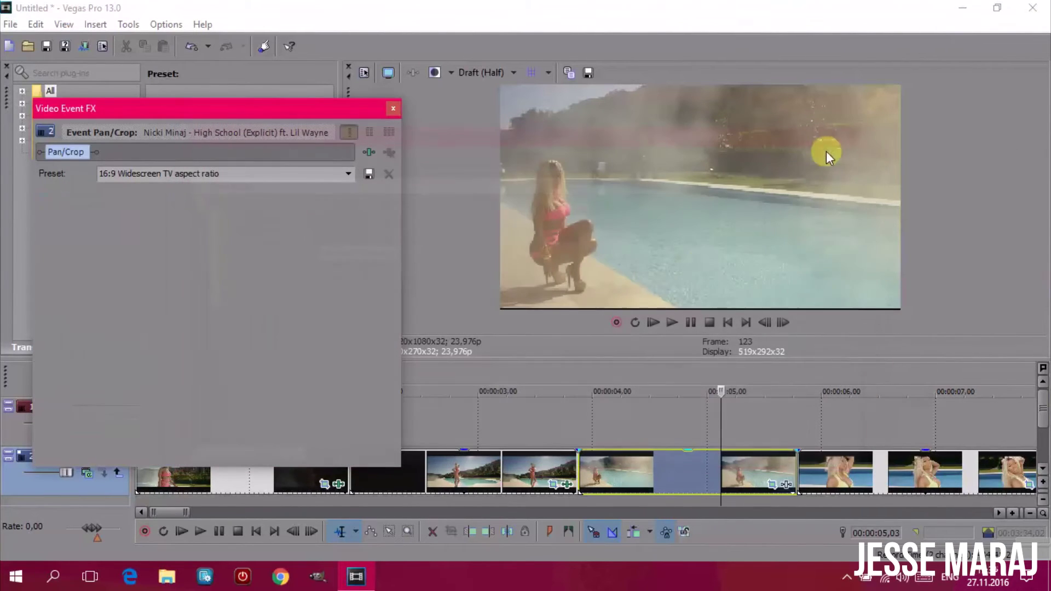
# Enable ghosting with 3 ghosts, separation about 449 and falloff 0.
pyautogui.click(301, 265)
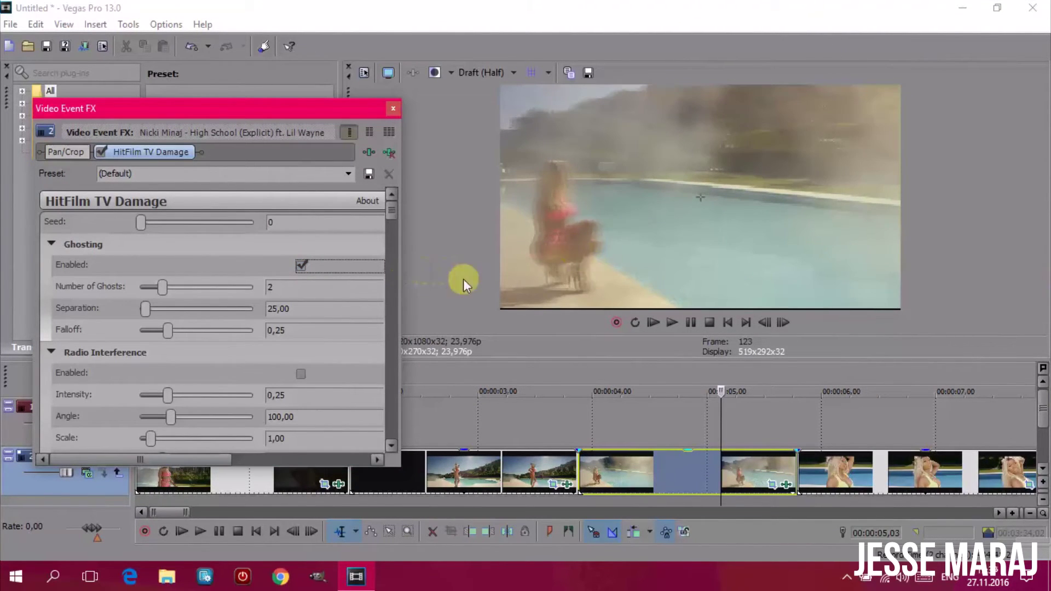
pyautogui.moveTo(163, 287); pyautogui.dragTo(204, 286)
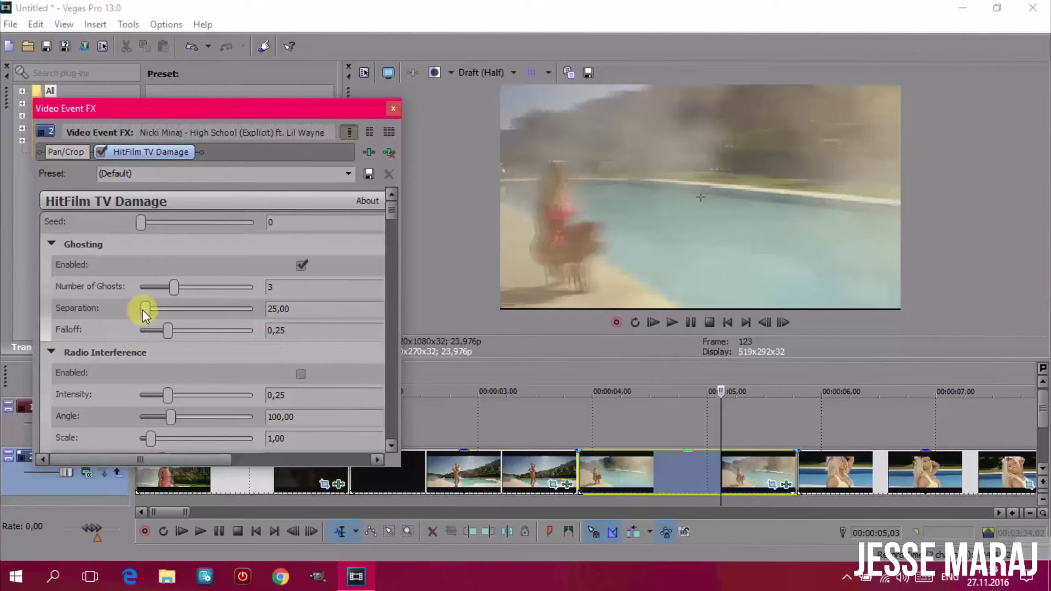
pyautogui.moveTo(143, 308); pyautogui.dragTo(218, 305)
pyautogui.moveTo(225, 297)
pyautogui.mouseDown()
pyautogui.moveTo(248, 291)
pyautogui.moveTo(234, 293)
pyautogui.mouseUp()
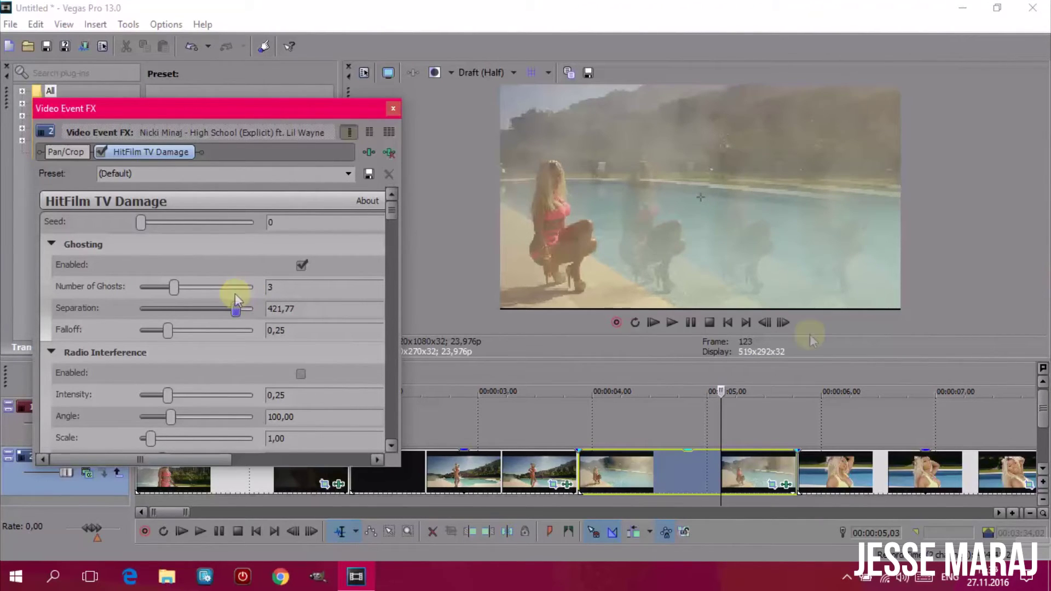
pyautogui.moveTo(232, 306); pyautogui.dragTo(238, 307)
pyautogui.moveTo(172, 333); pyautogui.dragTo(254, 331)
pyautogui.moveTo(101, 331); pyautogui.dragTo(15, 331)
pyautogui.click(365, 154)
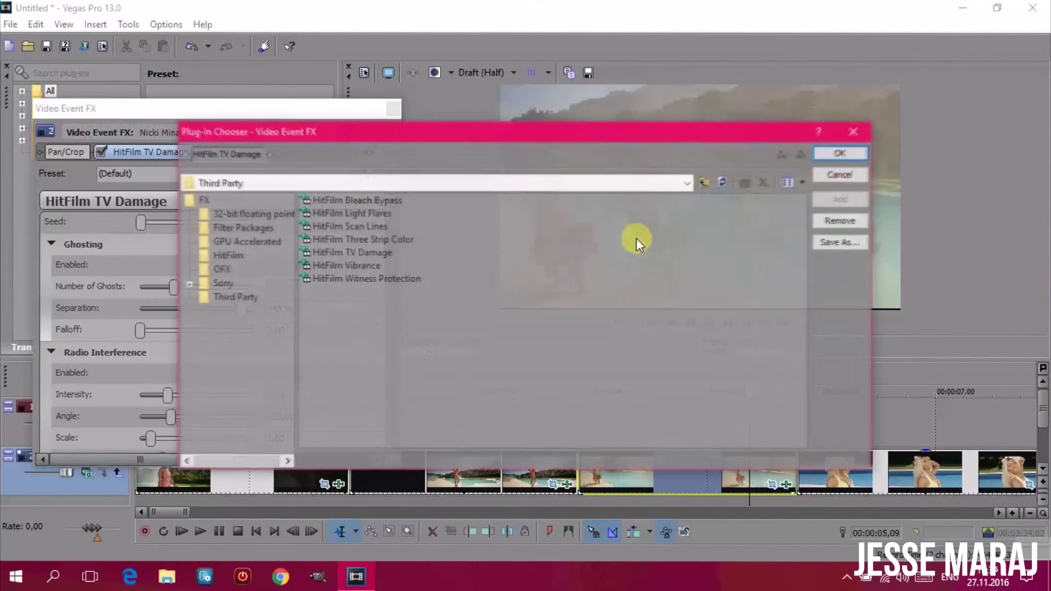
# Add Sony Glint to the pool clip's effect chain.
pyautogui.click(218, 282)
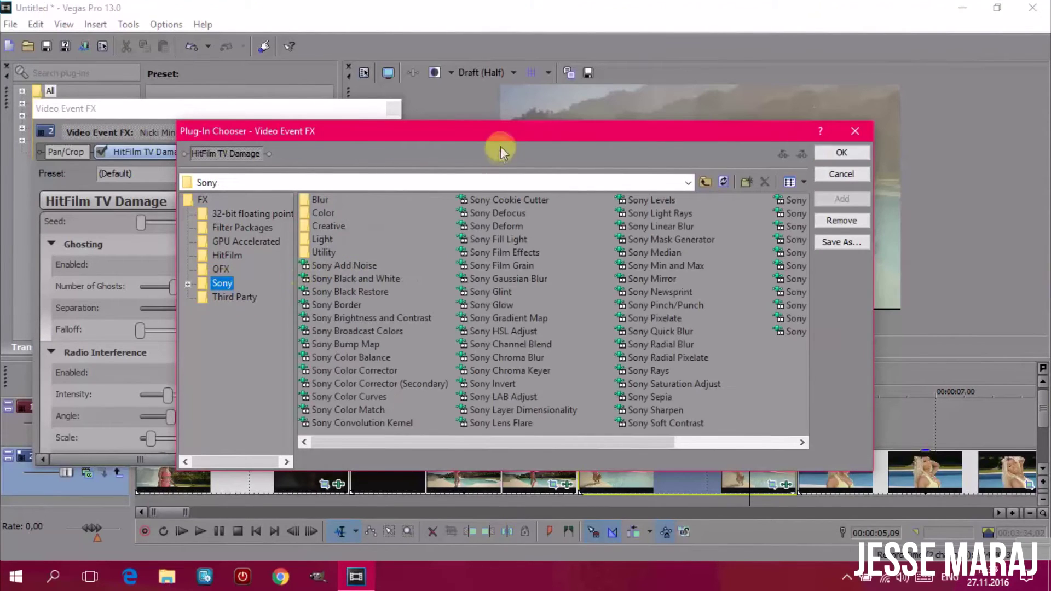
pyautogui.moveTo(500, 136); pyautogui.dragTo(361, 120)
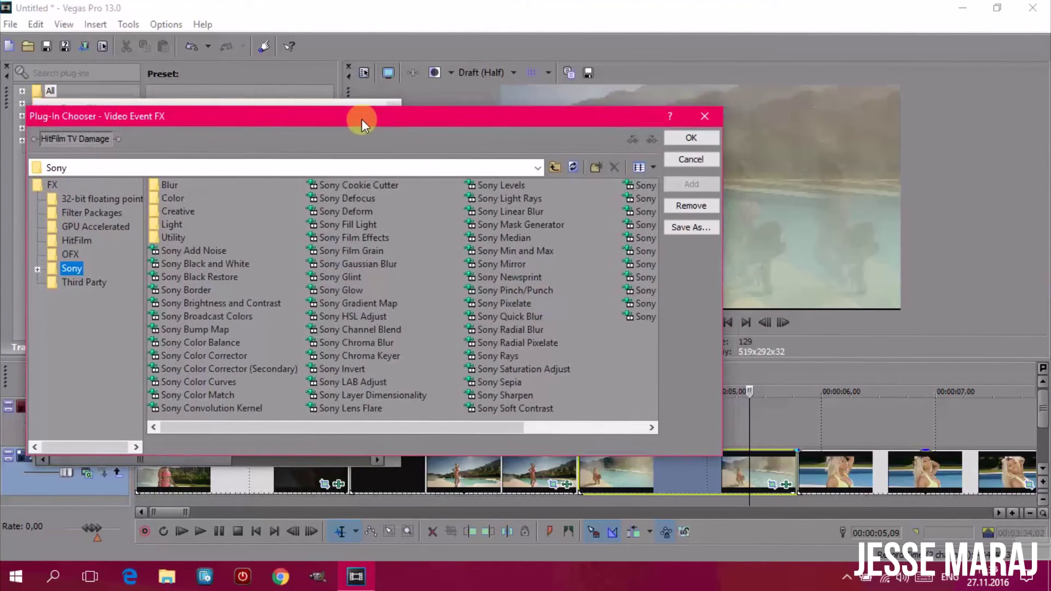
pyautogui.click(296, 300)
pyautogui.click(568, 209)
pyautogui.click(555, 162)
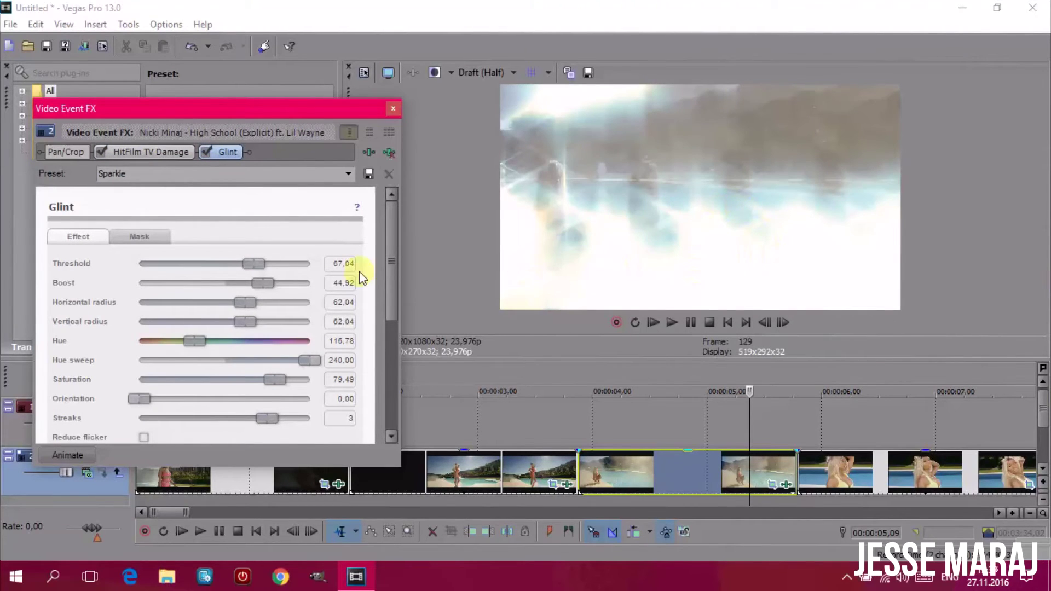
# Tone down Glint threshold, boost and radii, shift hue, max hue sweep, and use 4 streaks.
pyautogui.moveTo(256, 262); pyautogui.dragTo(184, 290)
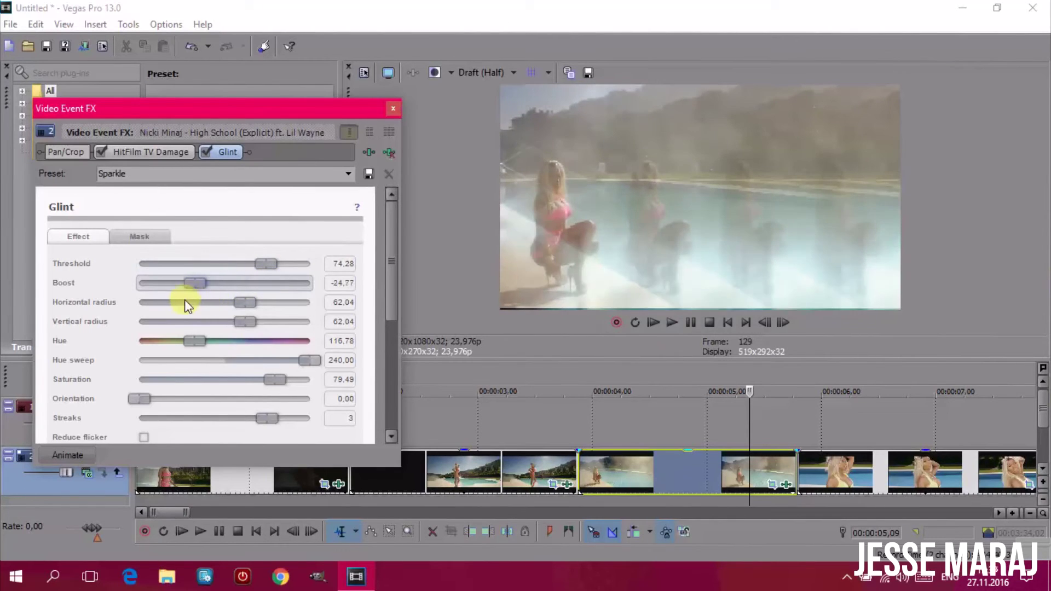
pyautogui.moveTo(252, 305); pyautogui.dragTo(265, 340)
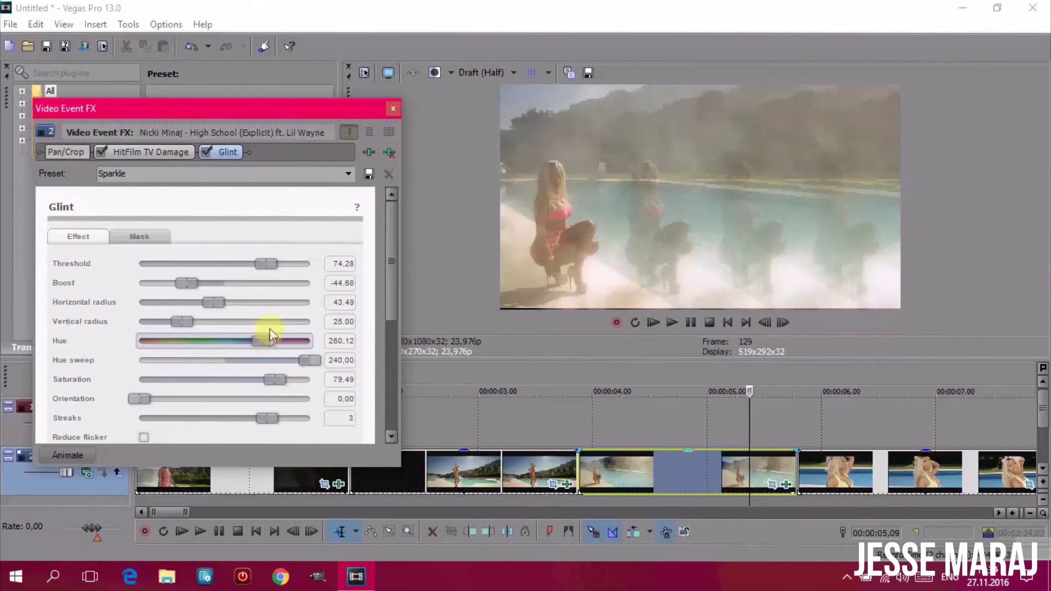
pyautogui.moveTo(255, 263); pyautogui.dragTo(267, 268)
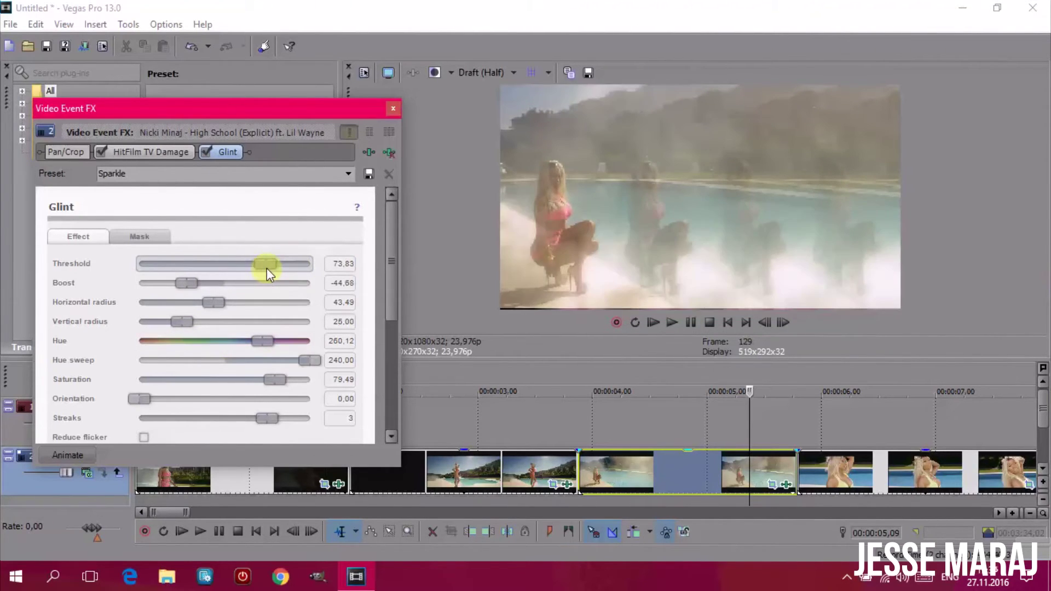
pyautogui.scroll(-3, 382, 271)
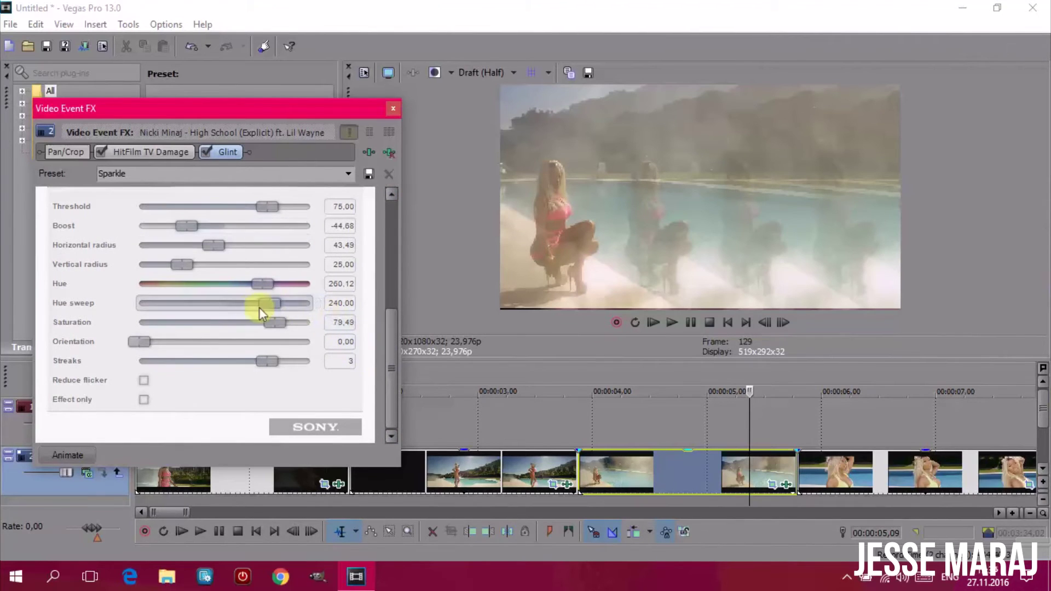
pyautogui.moveTo(313, 306); pyautogui.dragTo(326, 305)
pyautogui.moveTo(140, 342)
pyautogui.mouseDown()
pyautogui.moveTo(253, 342)
pyautogui.moveTo(141, 343)
pyautogui.moveTo(240, 367)
pyautogui.mouseUp()
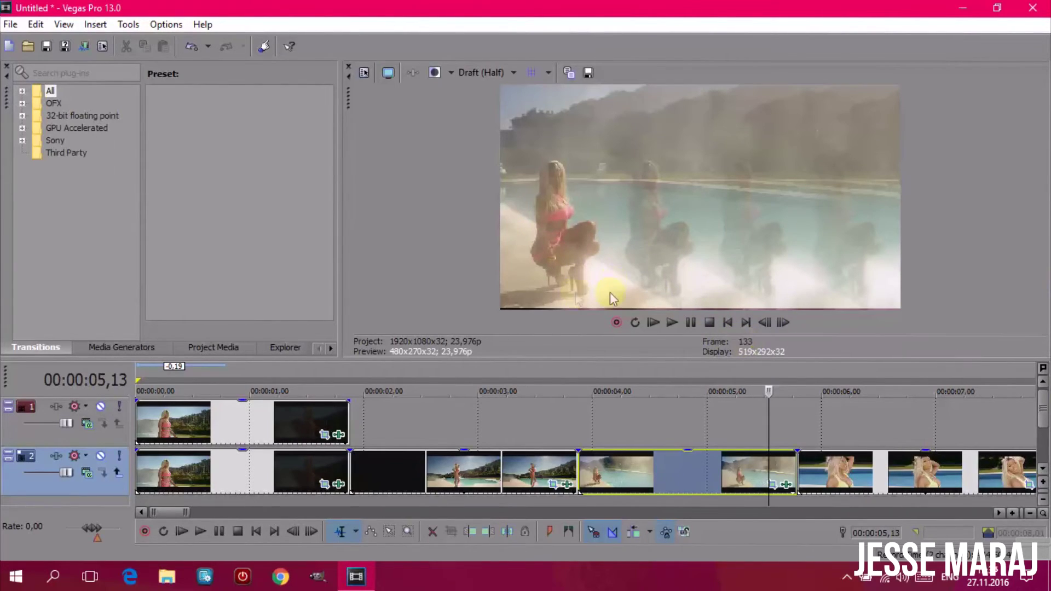
# Insert a text media event on track 1 containing the artist's name.
pyautogui.hscroll(4, 695, 370)
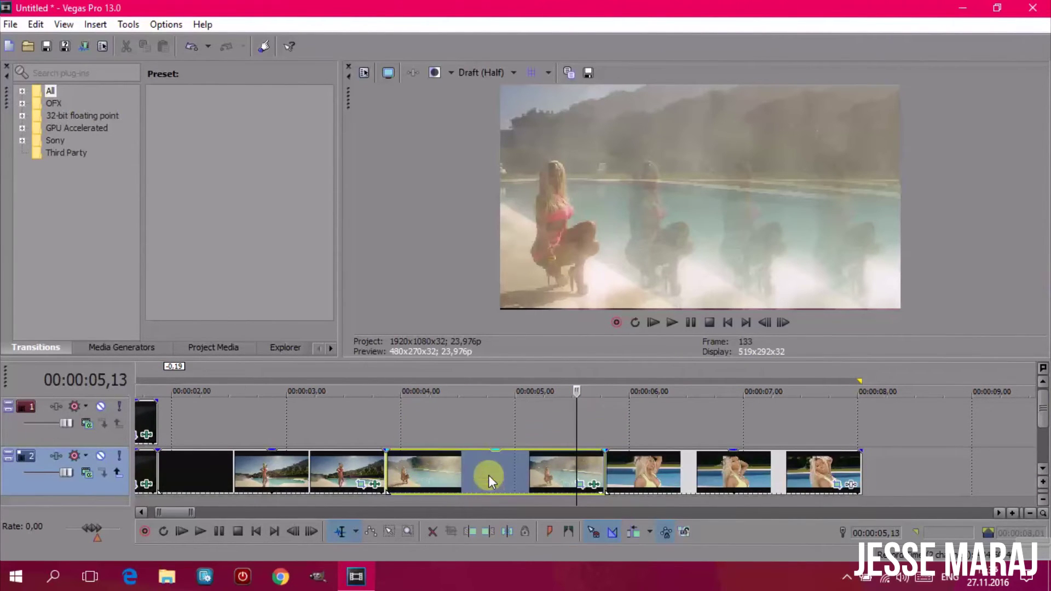
pyautogui.rightClick(475, 422)
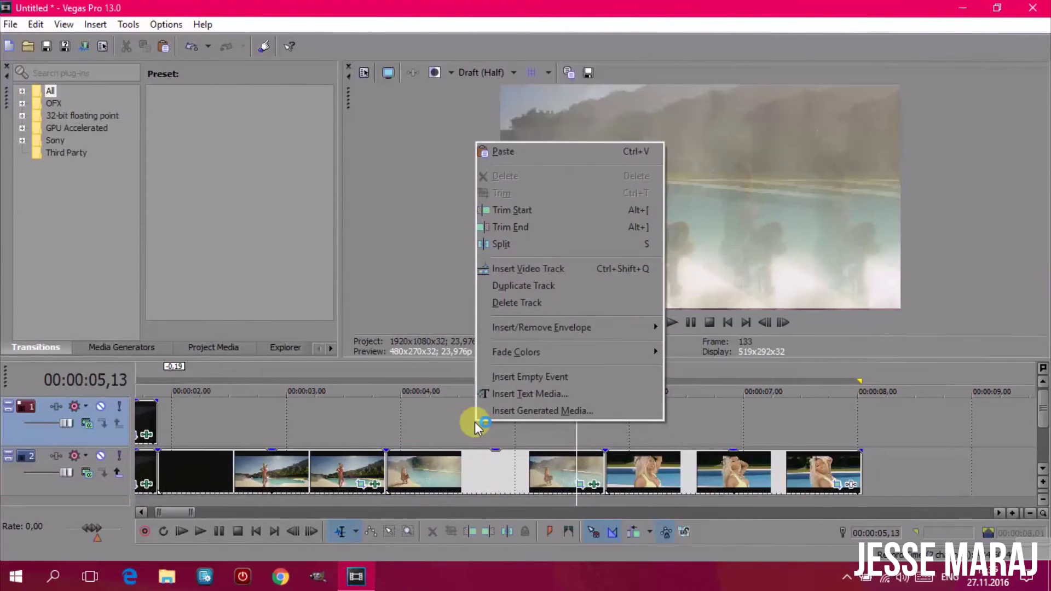
pyautogui.click(597, 395)
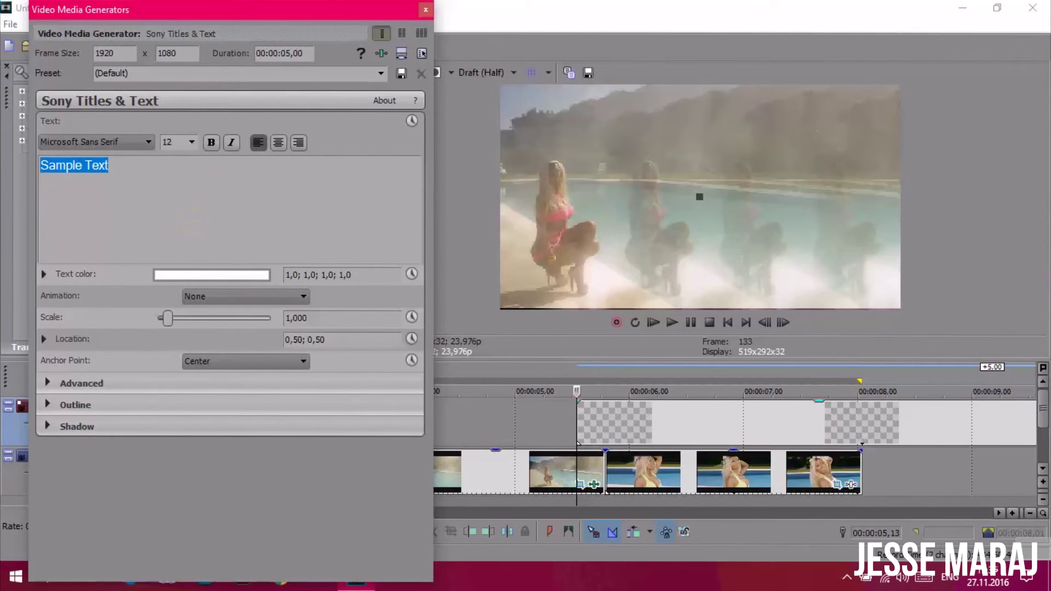
pyautogui.write('Nicki Minaj')
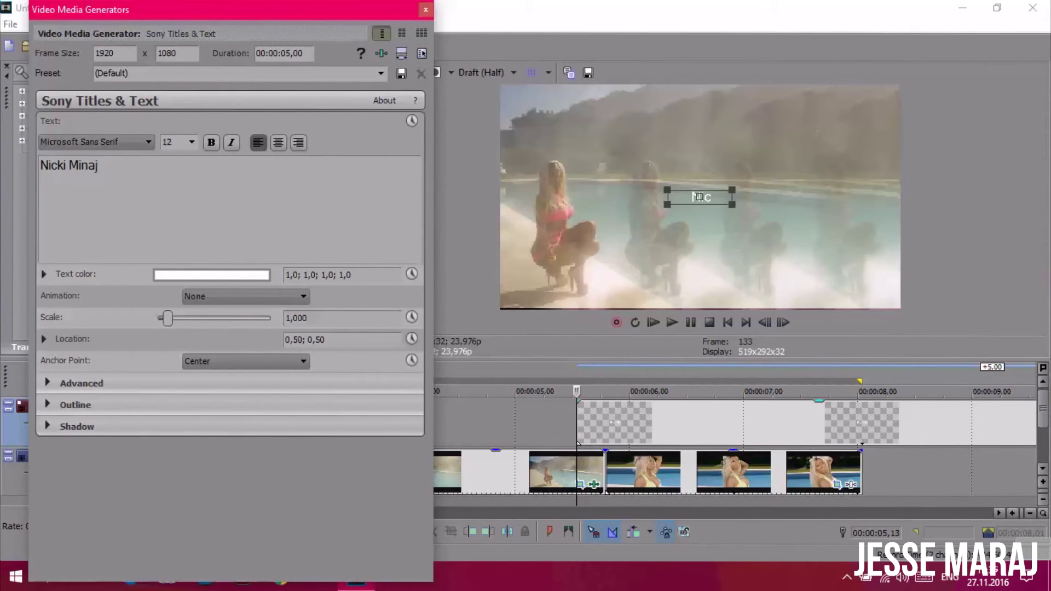
# Set the title to BigNoodleTitling, size 42, in pink sampled from the video.
pyautogui.moveTo(159, 164); pyautogui.dragTo(24, 167)
pyautogui.click(85, 144)
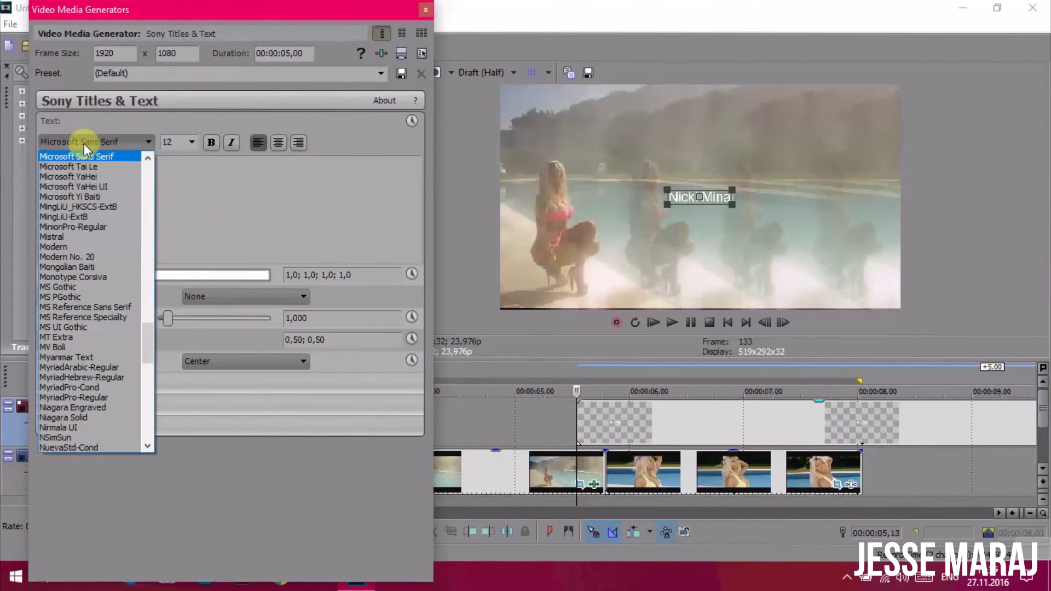
pyautogui.moveTo(150, 338); pyautogui.dragTo(126, 216)
pyautogui.click(93, 290)
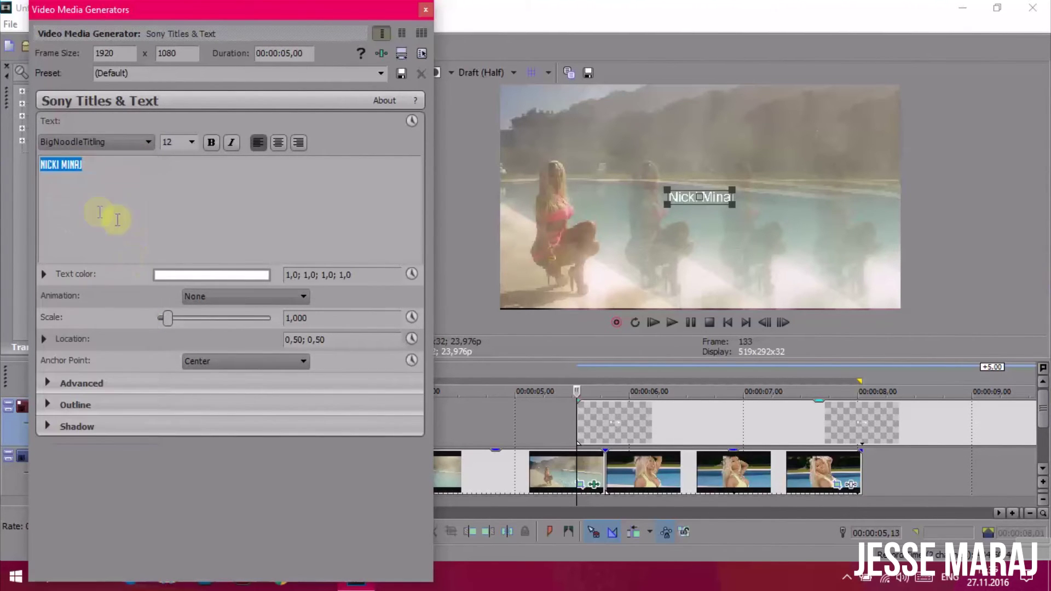
pyautogui.click(192, 143)
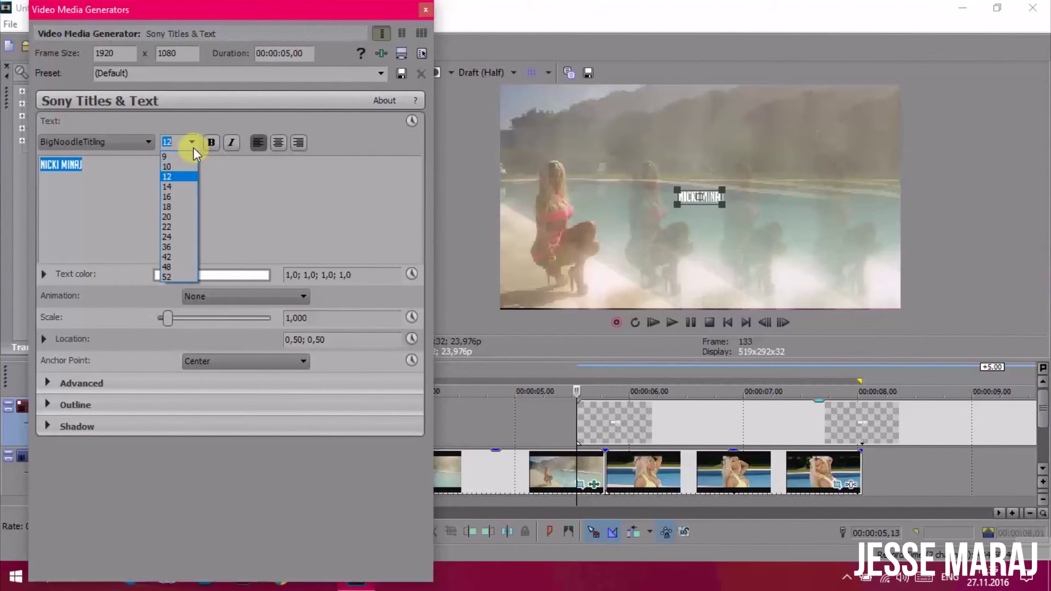
pyautogui.click(173, 259)
pyautogui.click(211, 276)
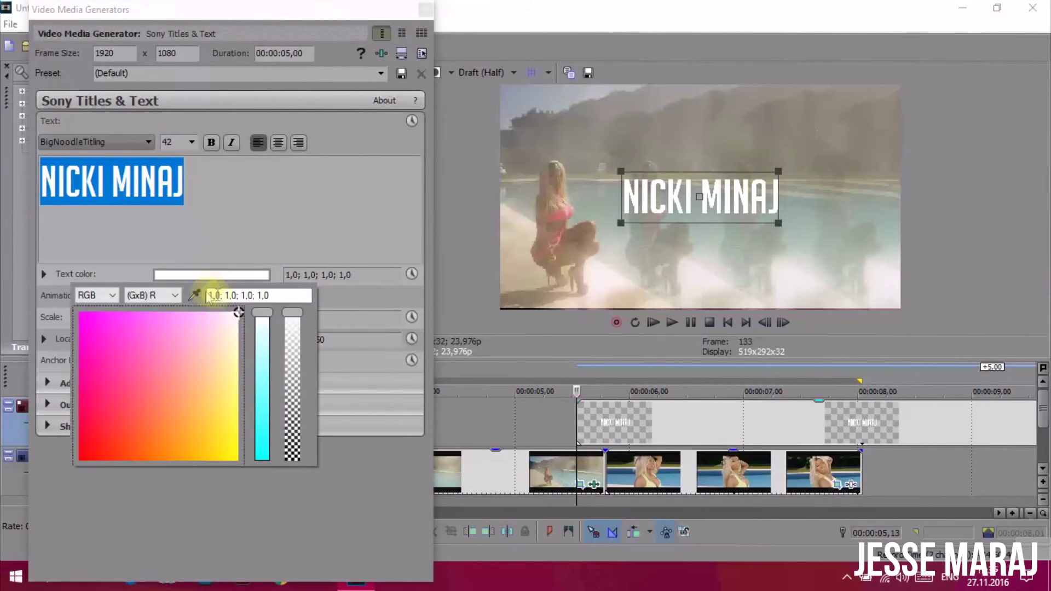
pyautogui.click(194, 295)
pyautogui.click(562, 206)
pyautogui.click(289, 183)
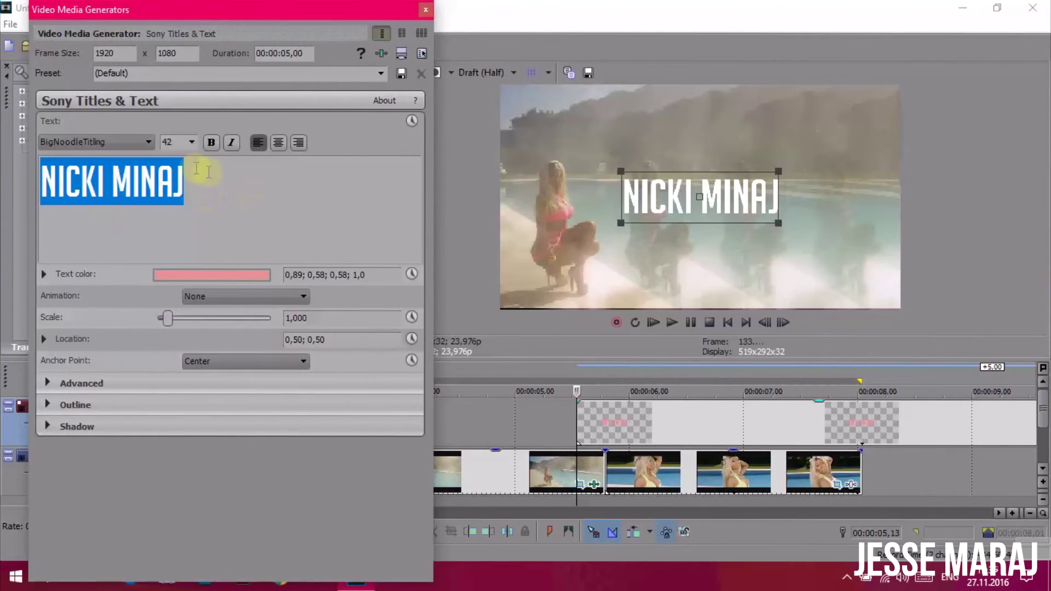
# Widen the title's tracking to 1,667 and add a white outline of width 1,973.
pyautogui.click(57, 384)
pyautogui.moveTo(209, 428); pyautogui.dragTo(233, 426)
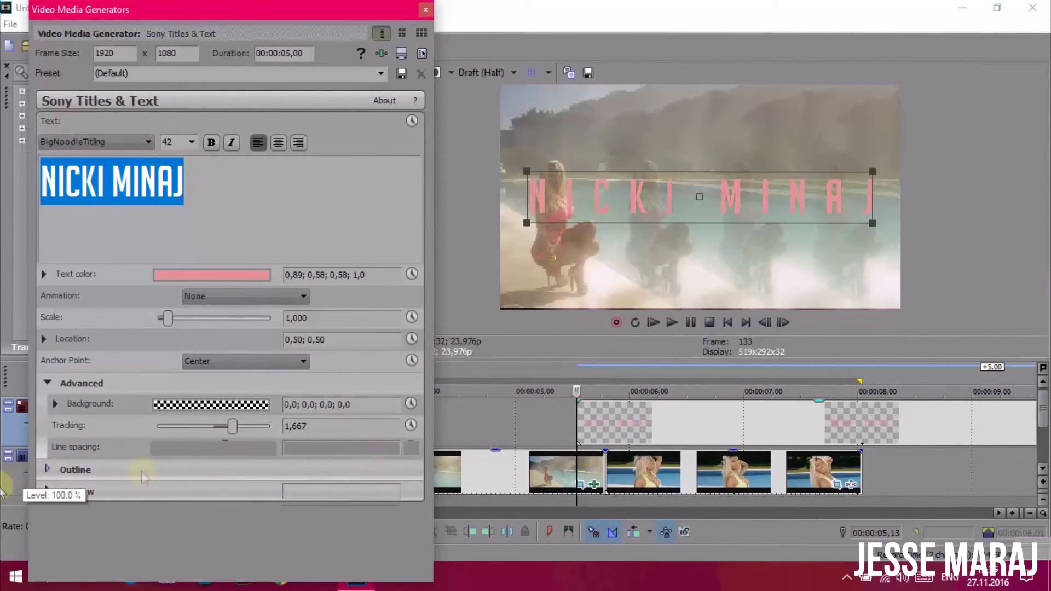
pyautogui.click(47, 383)
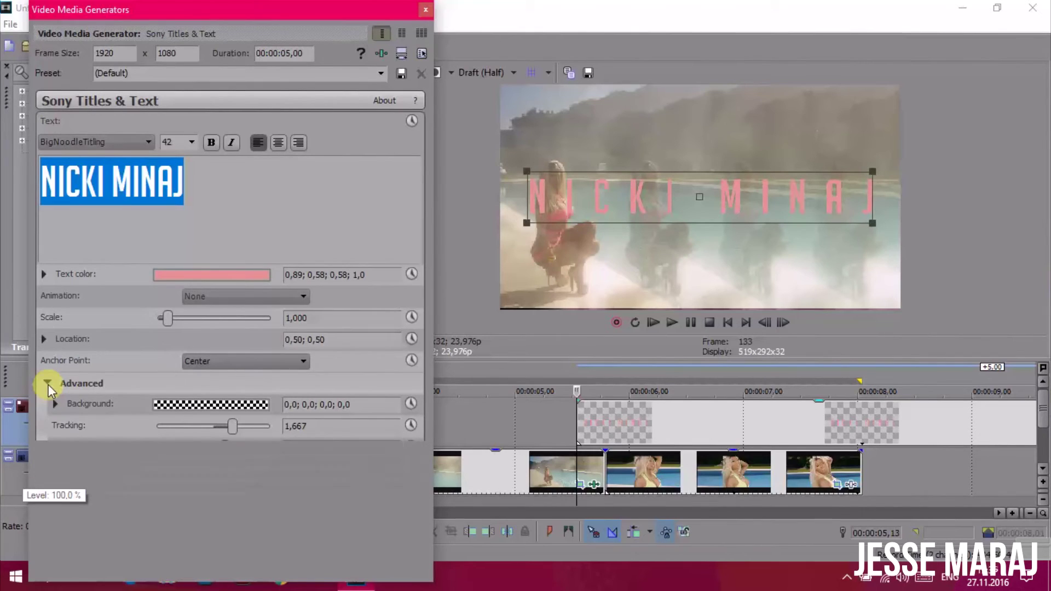
pyautogui.click(248, 407)
pyautogui.moveTo(159, 426); pyautogui.dragTo(181, 425)
# Switch preview quality to Good (Full) and open the title's Event Pan/Crop.
pyautogui.click(481, 72)
pyautogui.click(582, 156)
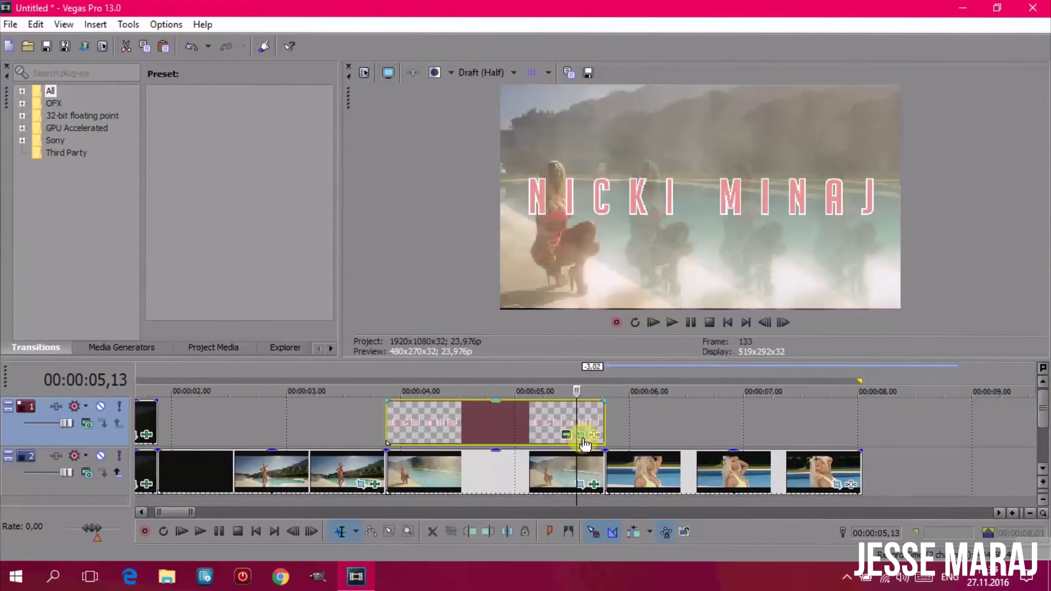
pyautogui.click(583, 437)
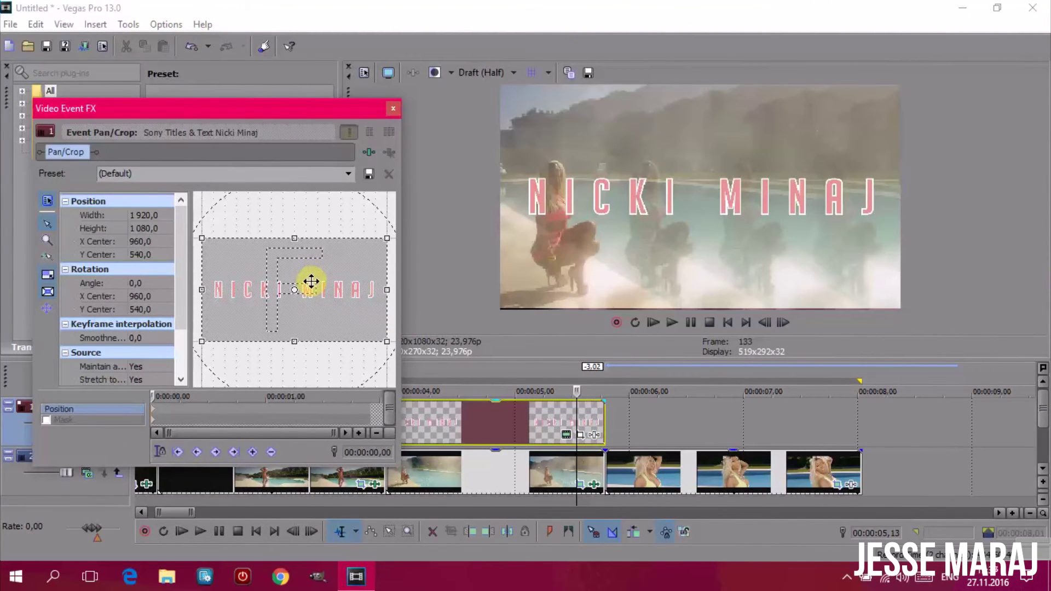
# Move the title up and add a 00:00:00,12 keyframe tilted by 4 degrees.
pyautogui.moveTo(311, 284)
pyautogui.mouseDown()
pyautogui.moveTo(307, 235)
pyautogui.moveTo(232, 284)
pyautogui.moveTo(321, 265)
pyautogui.moveTo(322, 296)
pyautogui.mouseUp()
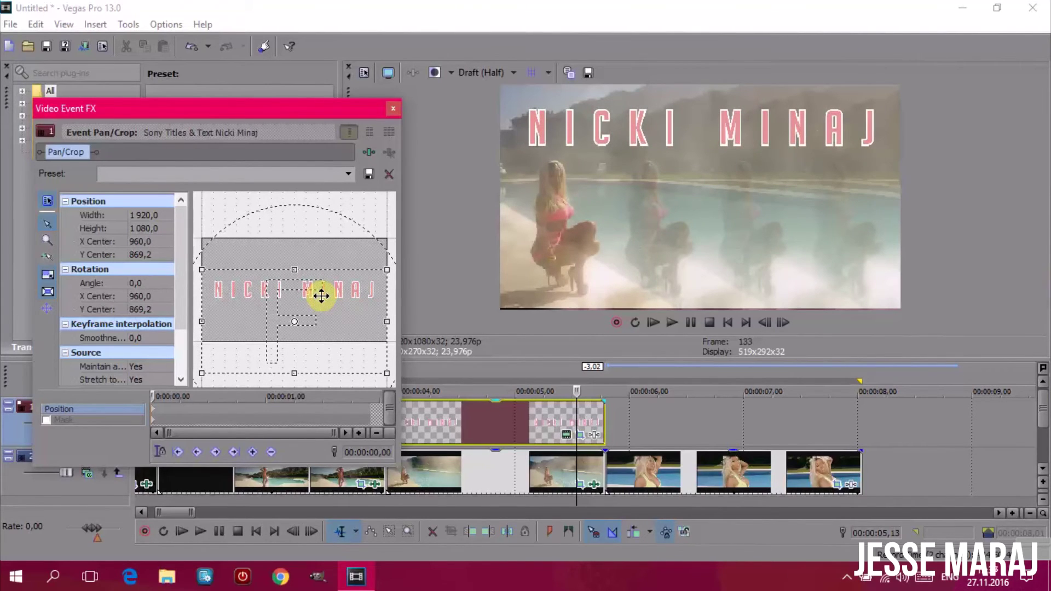
pyautogui.doubleClick(208, 408)
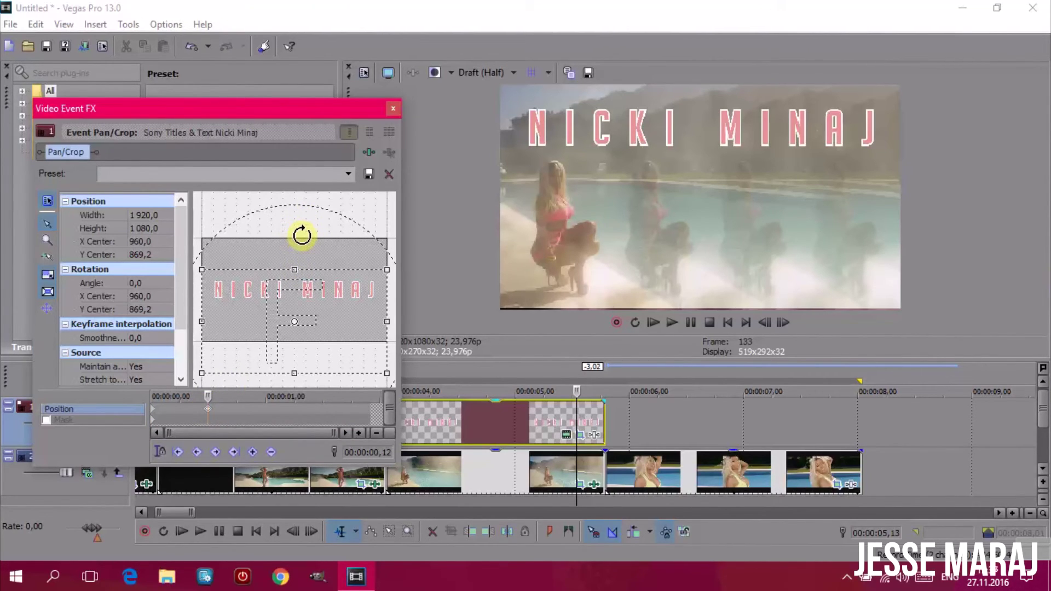
pyautogui.moveTo(298, 253)
pyautogui.mouseDown()
pyautogui.moveTo(304, 222)
pyautogui.moveTo(297, 239)
pyautogui.mouseUp()
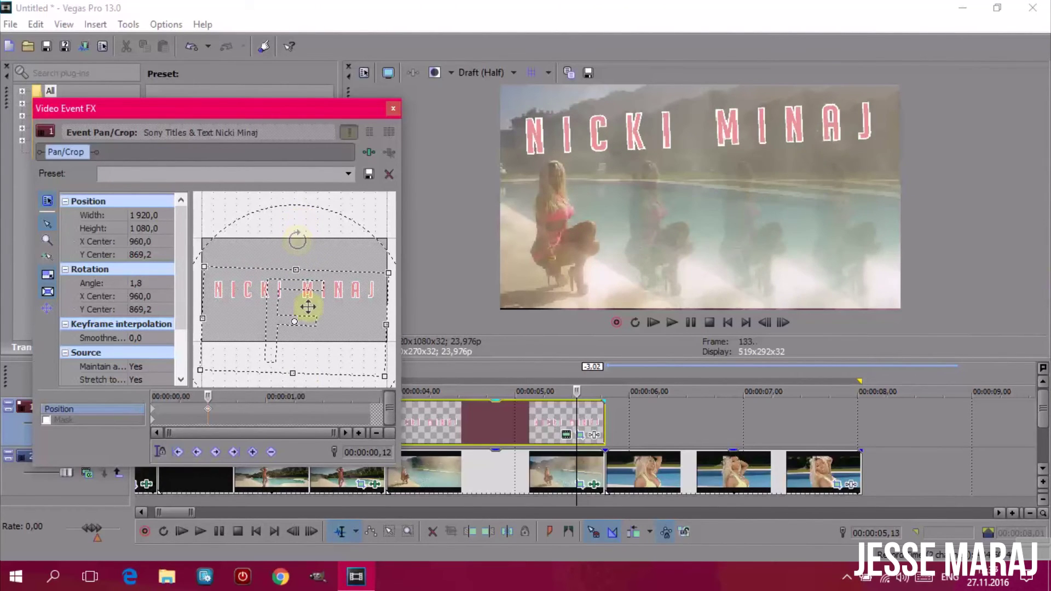
# Rotate the title to -4,4 at 1,06, -1,2 at 1,22, then level at angle 0.
pyautogui.click(294, 408)
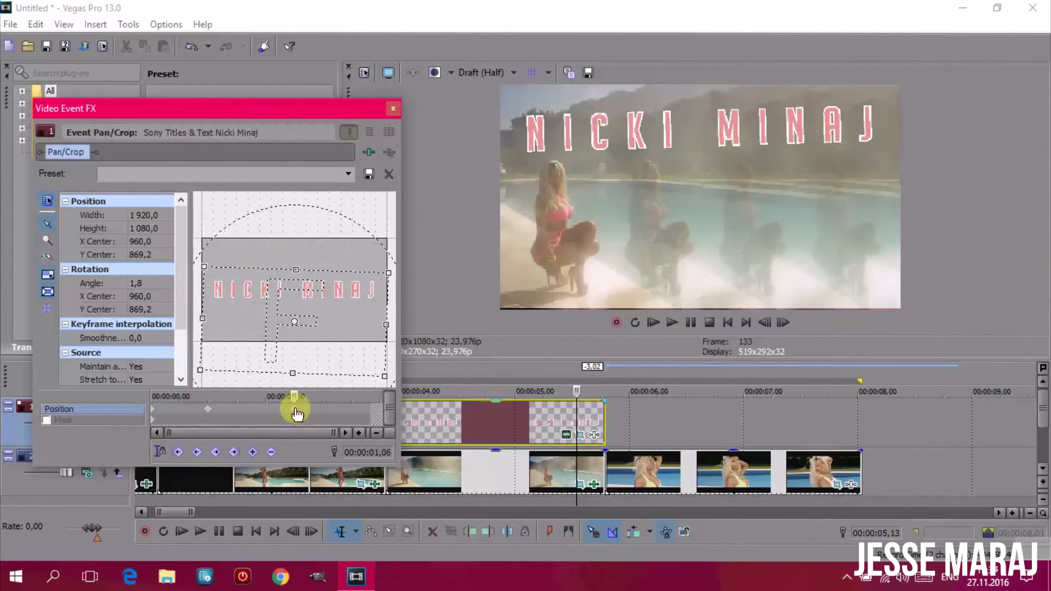
pyautogui.moveTo(275, 242); pyautogui.dragTo(271, 246)
pyautogui.click(370, 409)
pyautogui.moveTo(298, 241); pyautogui.dragTo(309, 242)
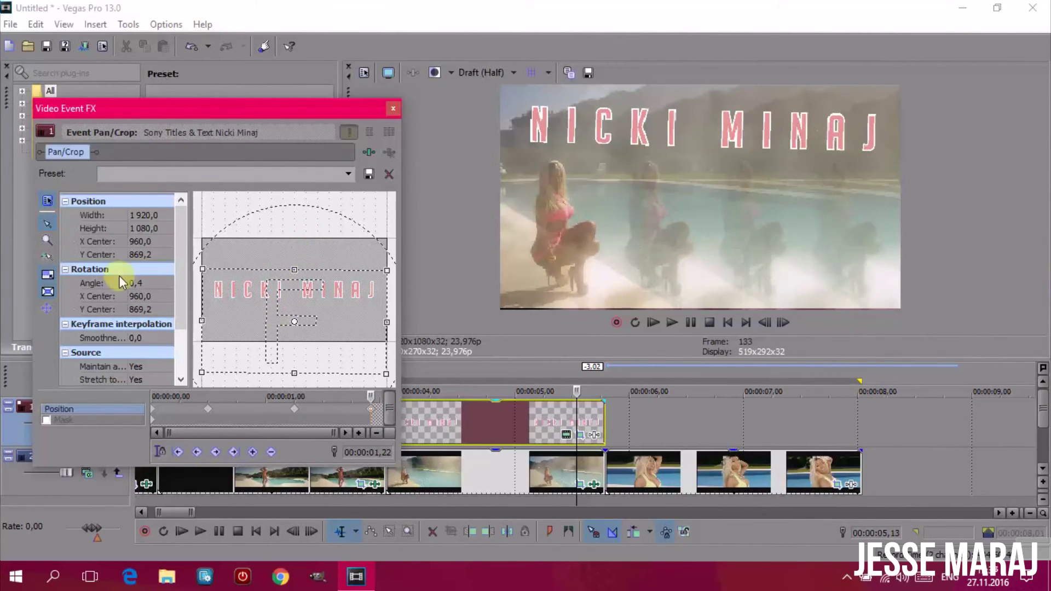
pyautogui.write('0')
pyautogui.press('Return')
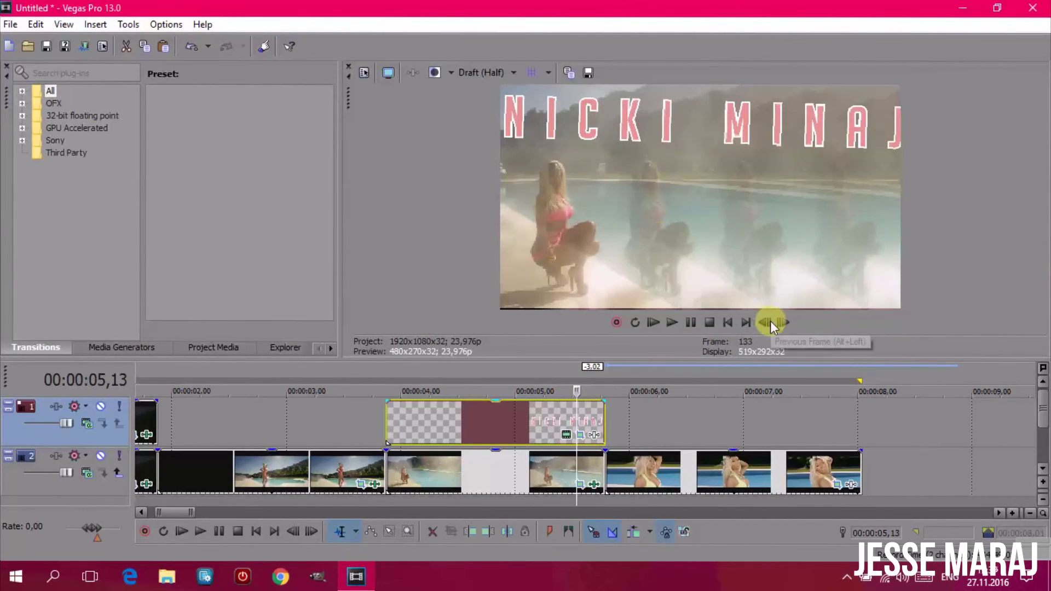
# Add Sony Chroma Keyer to the final pool clip on track 2.
pyautogui.click(652, 432)
pyautogui.click(855, 487)
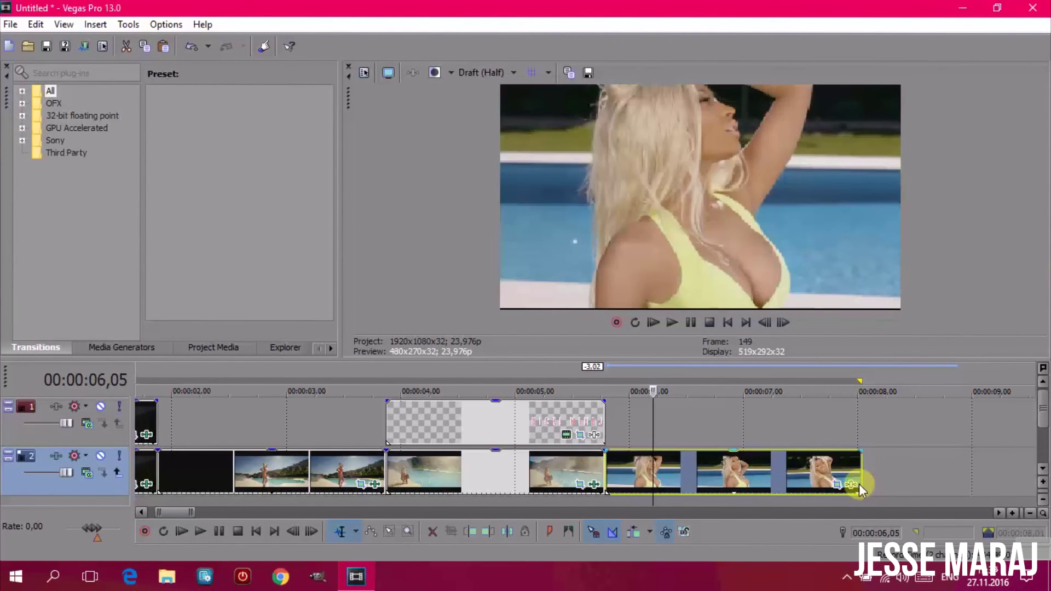
pyautogui.click(853, 491)
pyautogui.click(516, 371)
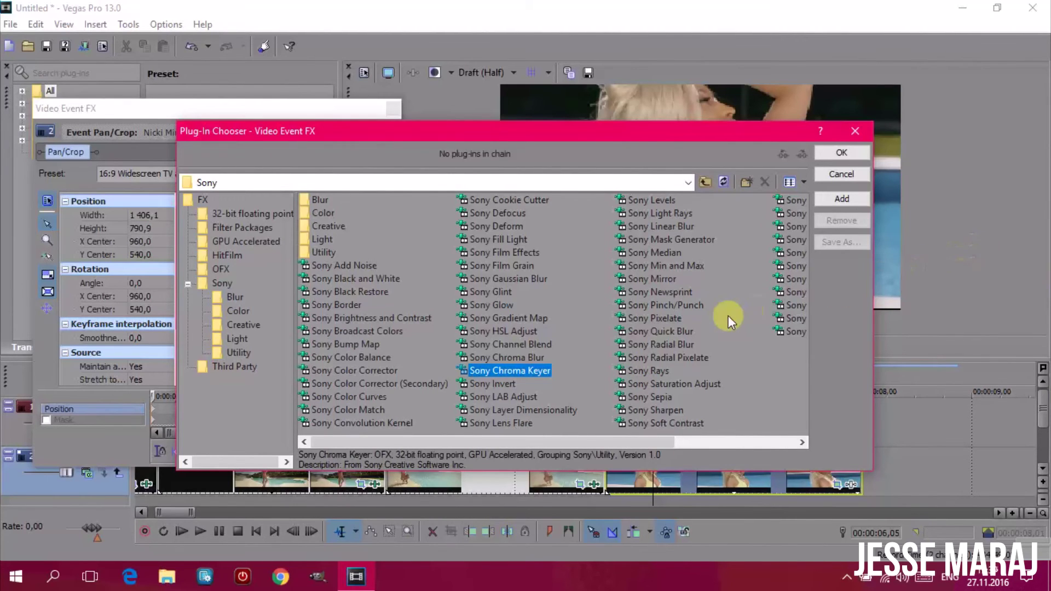
pyautogui.click(839, 198)
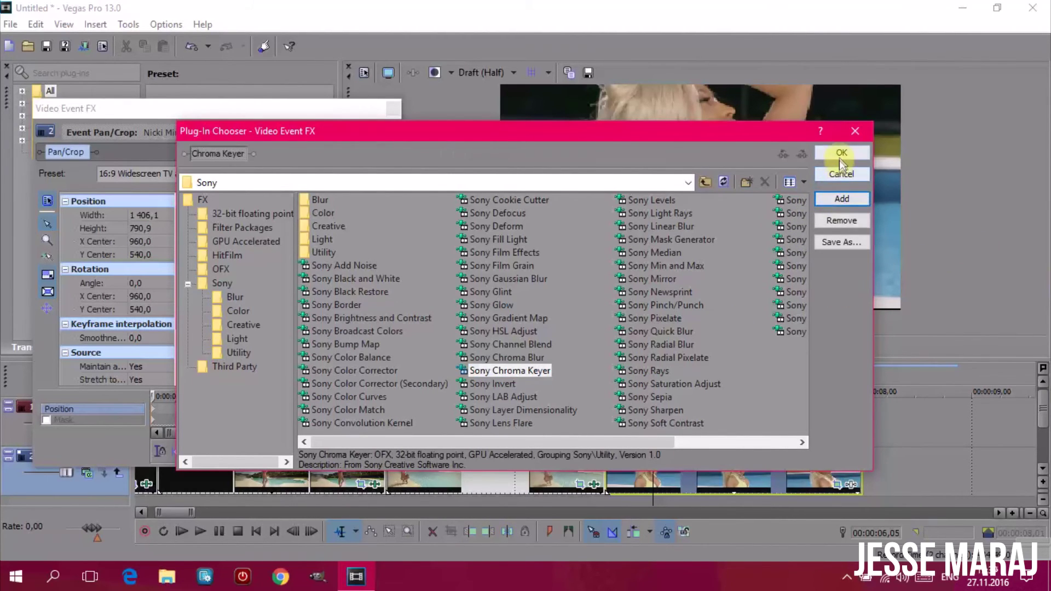
pyautogui.click(841, 159)
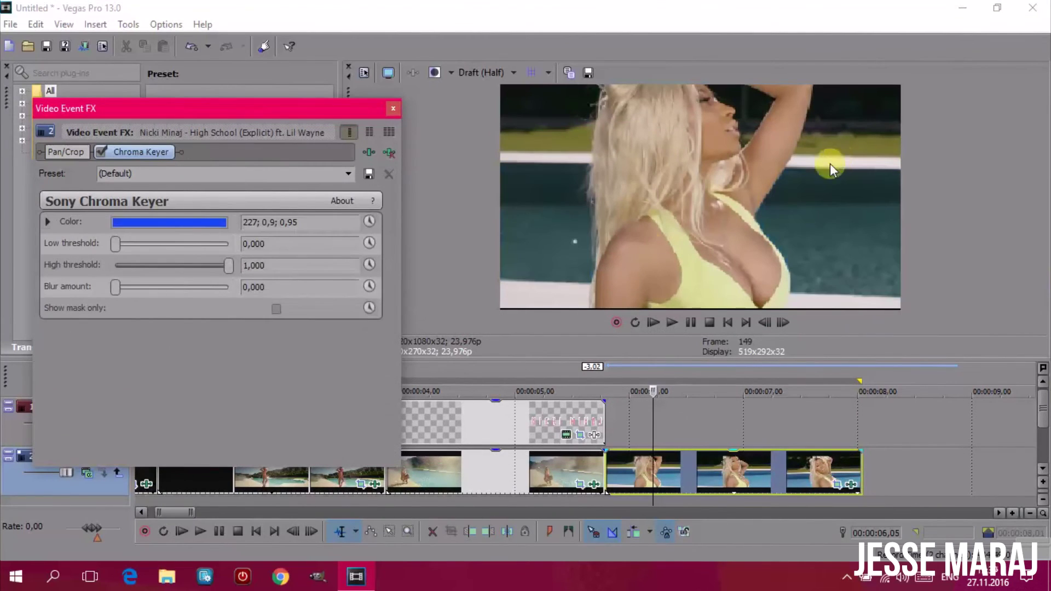
# Sample the teal pool water as the key colour, refined to 180; 0,41; 0,32.
pyautogui.click(144, 222)
pyautogui.click(152, 243)
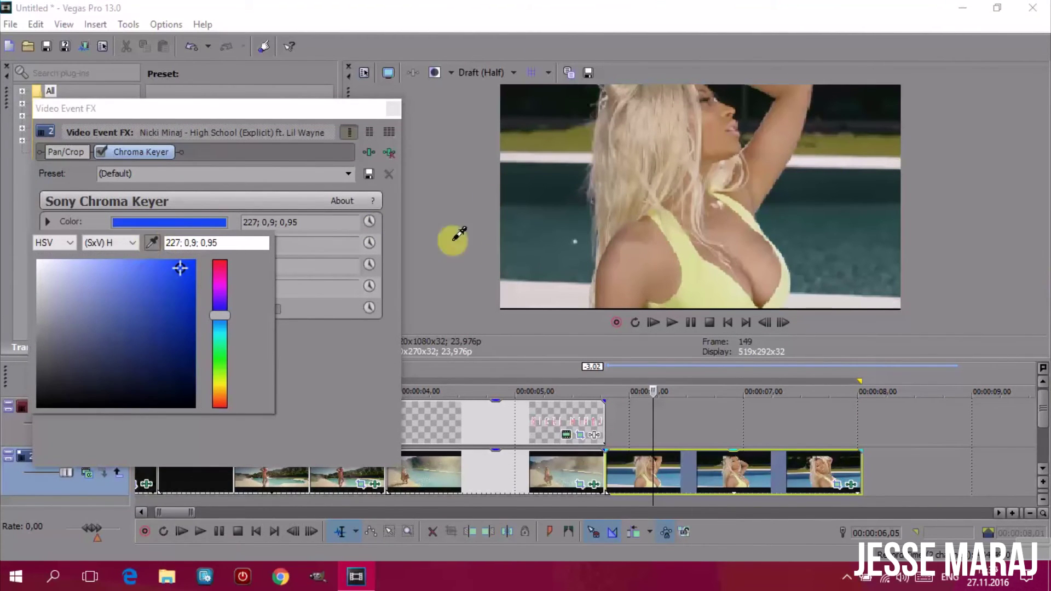
pyautogui.click(696, 283)
pyautogui.click(151, 242)
pyautogui.click(535, 101)
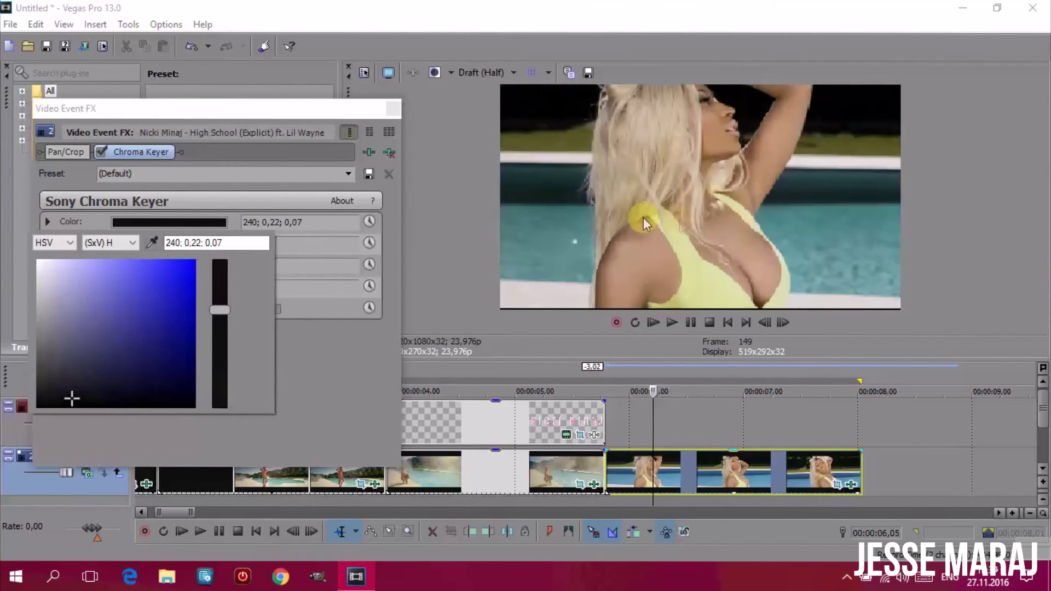
pyautogui.click(152, 243)
pyautogui.click(557, 227)
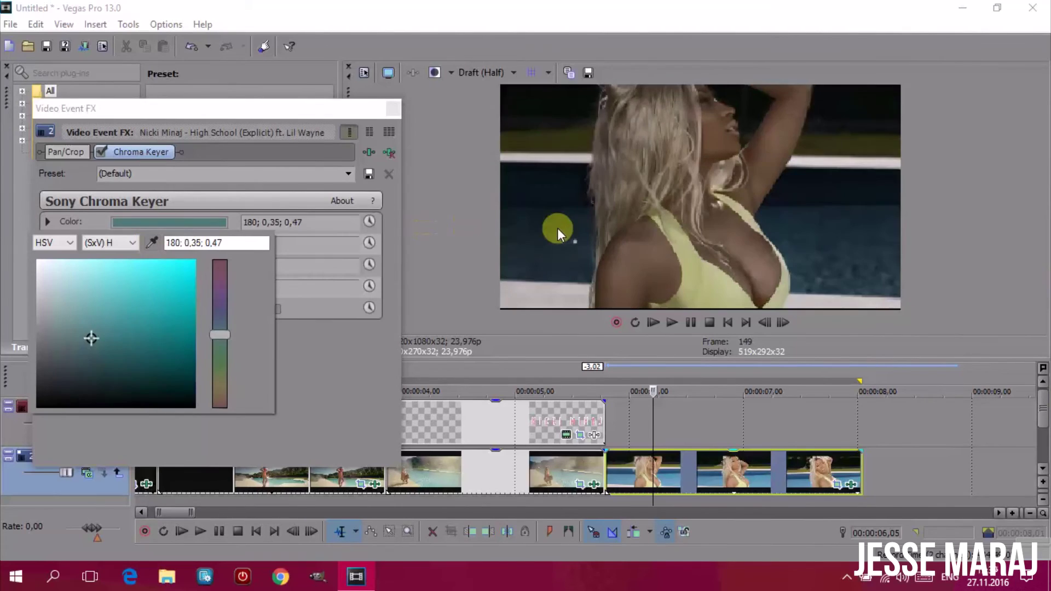
pyautogui.click(151, 243)
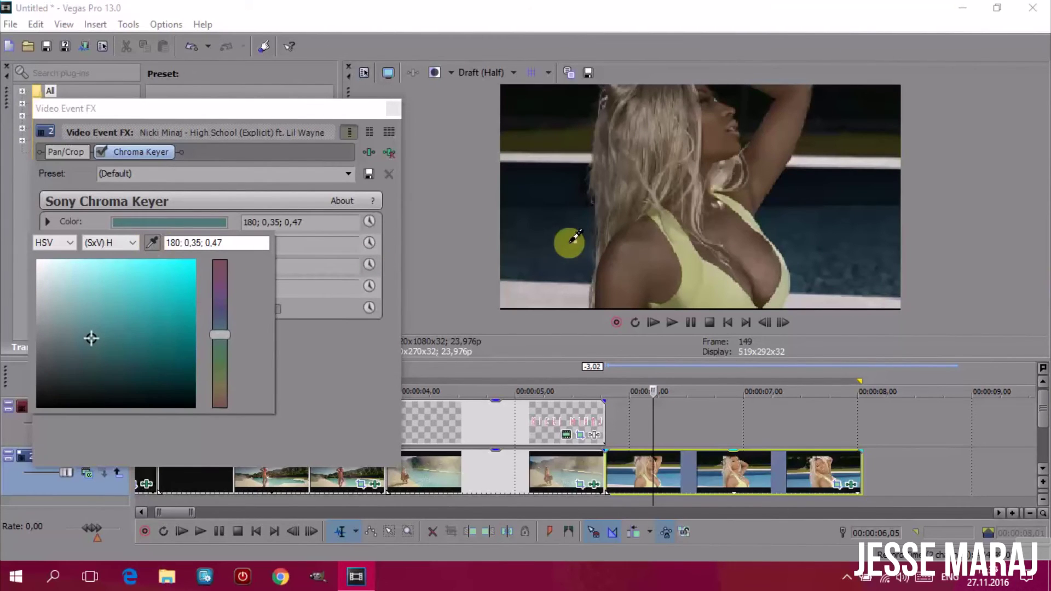
pyautogui.click(567, 248)
pyautogui.click(581, 211)
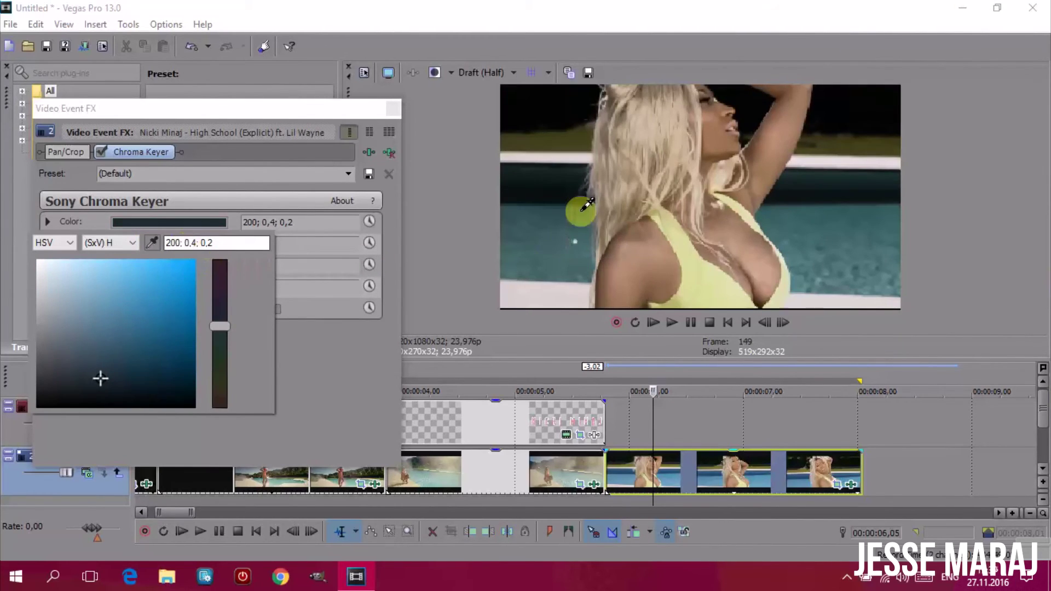
pyautogui.click(636, 215)
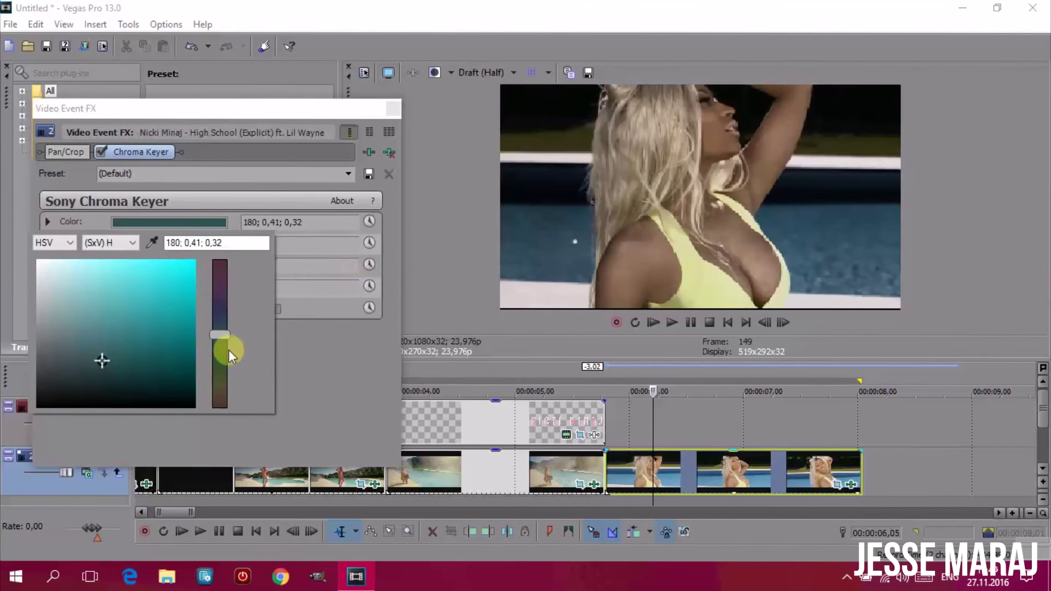
pyautogui.click(334, 375)
# Set the key's low threshold to 0,034, high to 1,000 and blur to 0,054.
pyautogui.moveTo(116, 244)
pyautogui.mouseDown()
pyautogui.moveTo(158, 243)
pyautogui.moveTo(117, 242)
pyautogui.mouseUp()
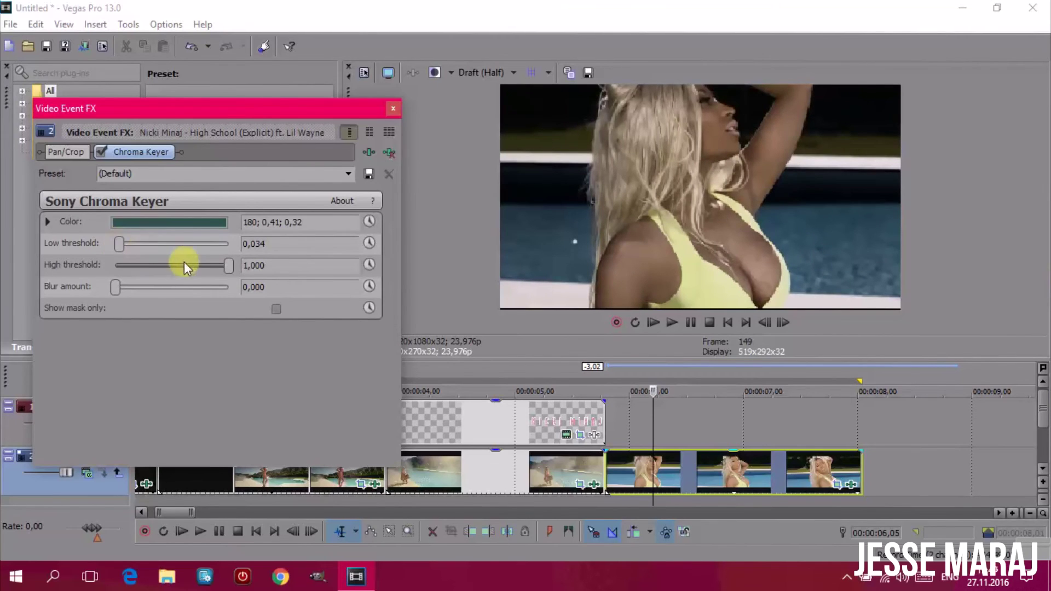
pyautogui.click(228, 267)
pyautogui.moveTo(228, 268); pyautogui.dragTo(303, 265)
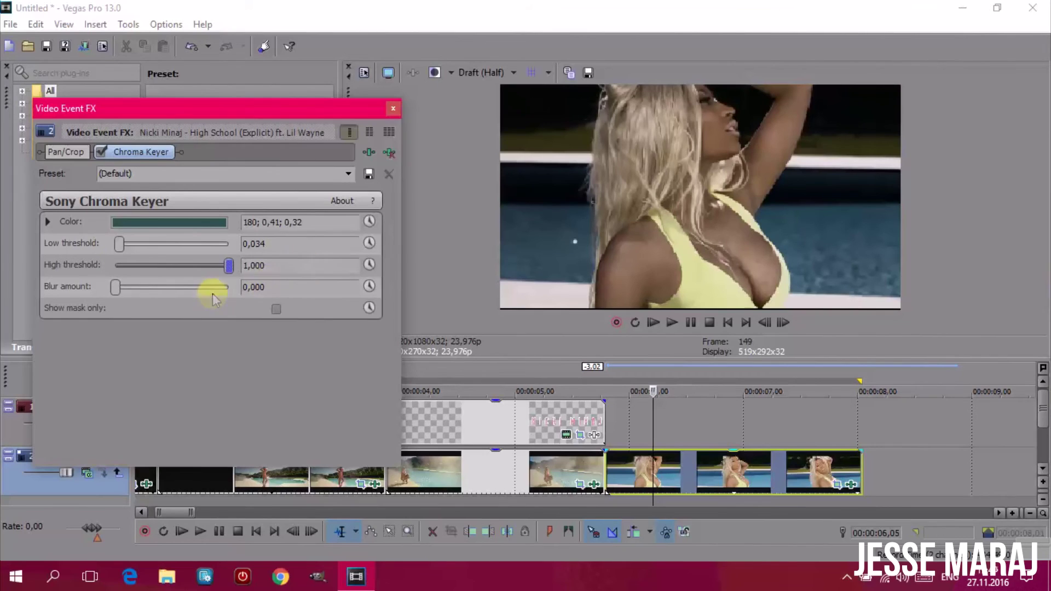
pyautogui.moveTo(114, 286)
pyautogui.mouseDown()
pyautogui.moveTo(170, 283)
pyautogui.moveTo(119, 284)
pyautogui.mouseUp()
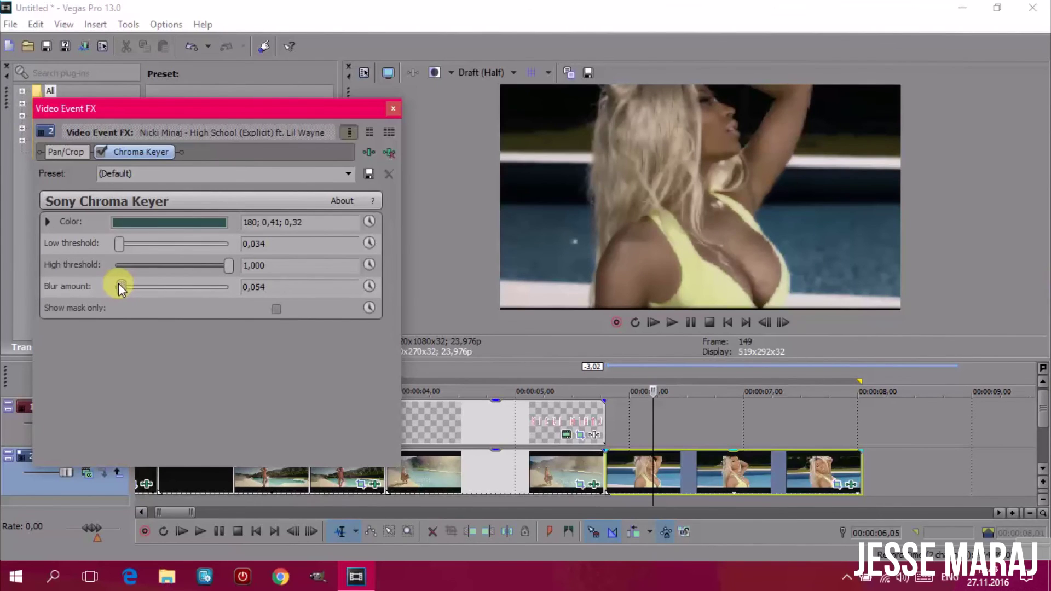
# Add Pan/Crop keyframes at 0,02, 0,04 and 0,06 pulsing zoom width between 1265 and 1406.
pyautogui.click(393, 108)
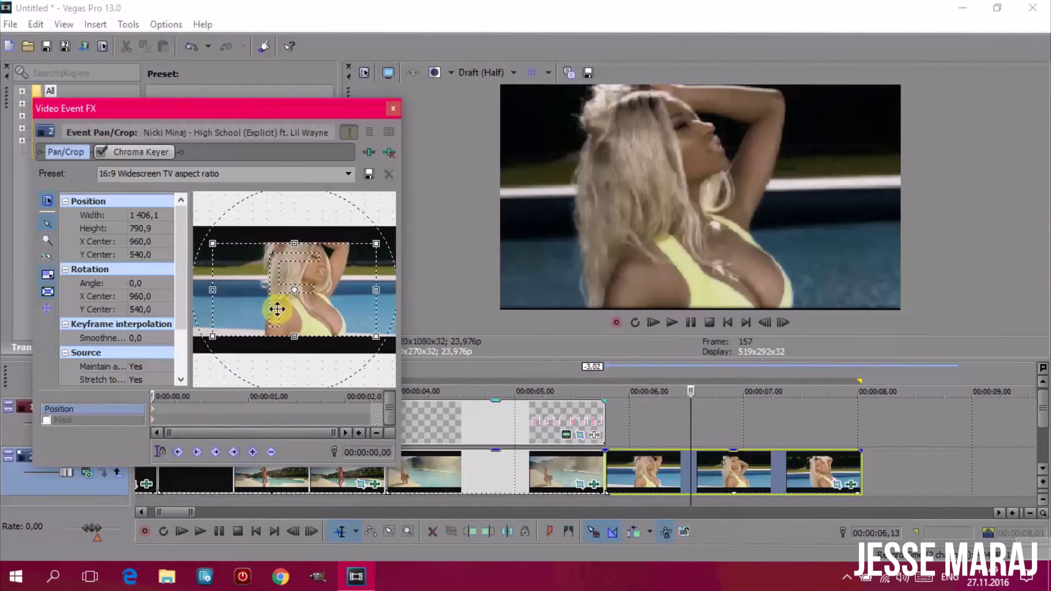
pyautogui.scroll(5, 176, 408)
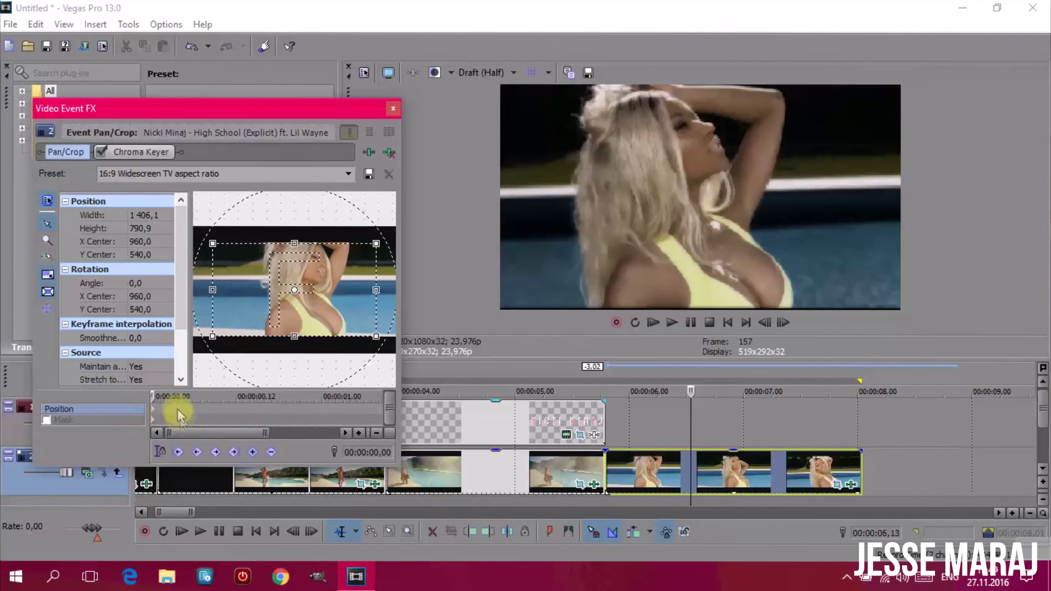
pyautogui.click(187, 409)
pyautogui.moveTo(294, 335); pyautogui.dragTo(301, 336)
pyautogui.click(229, 408)
pyautogui.click(265, 409)
pyautogui.click(300, 409)
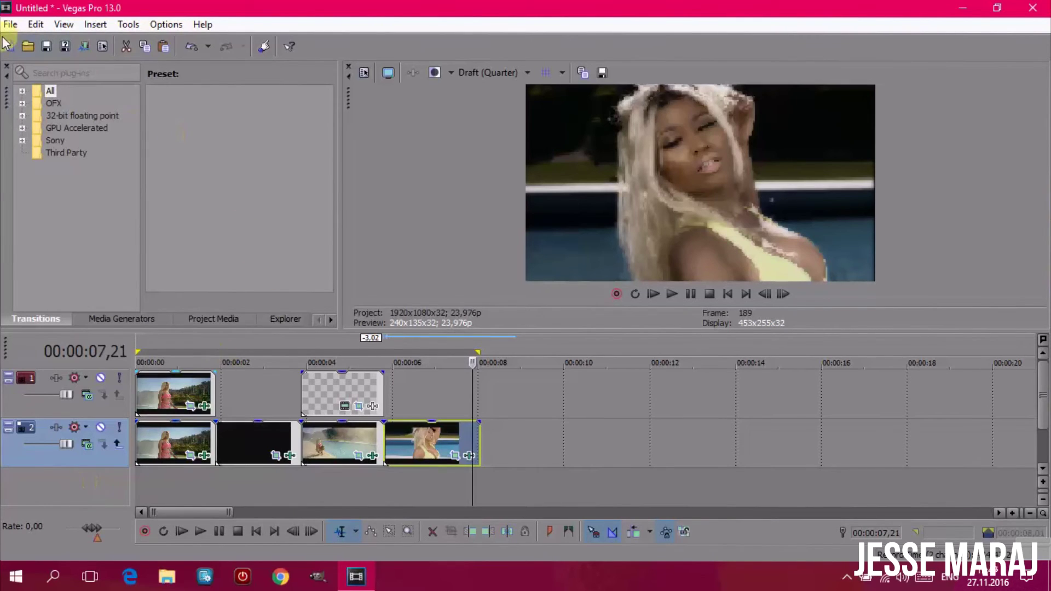
# Open IETS (Part 01) from the Desktop's I Endorse These Strippers (Collab) folder into the project.
pyautogui.click(11, 24)
pyautogui.press('Escape')
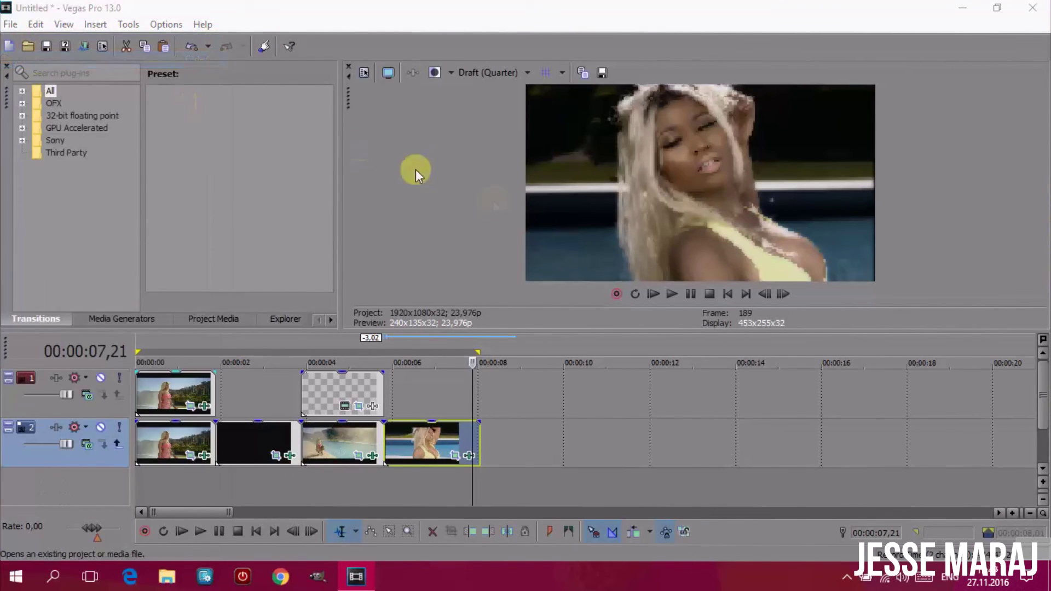
pyautogui.hotkey('ctrl', 'o')
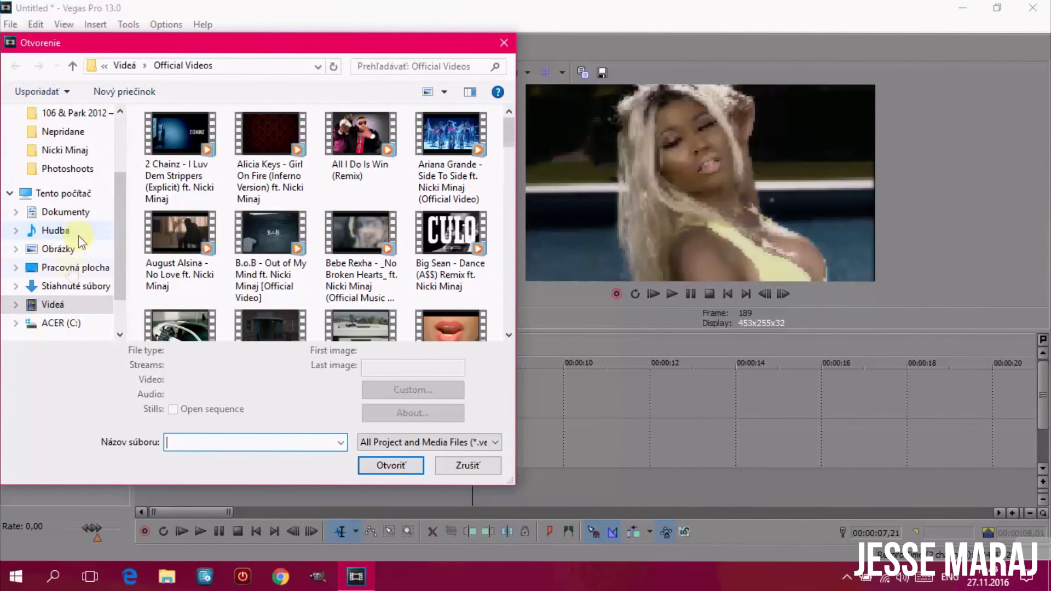
pyautogui.click(71, 268)
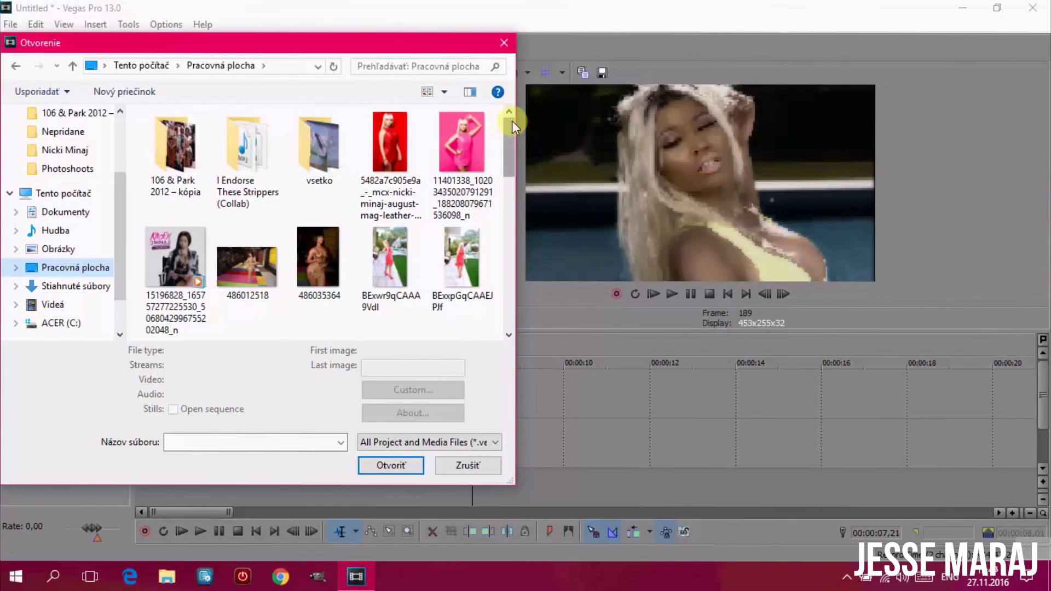
pyautogui.moveTo(511, 121)
pyautogui.mouseDown()
pyautogui.moveTo(503, 277)
pyautogui.moveTo(512, 105)
pyautogui.mouseUp()
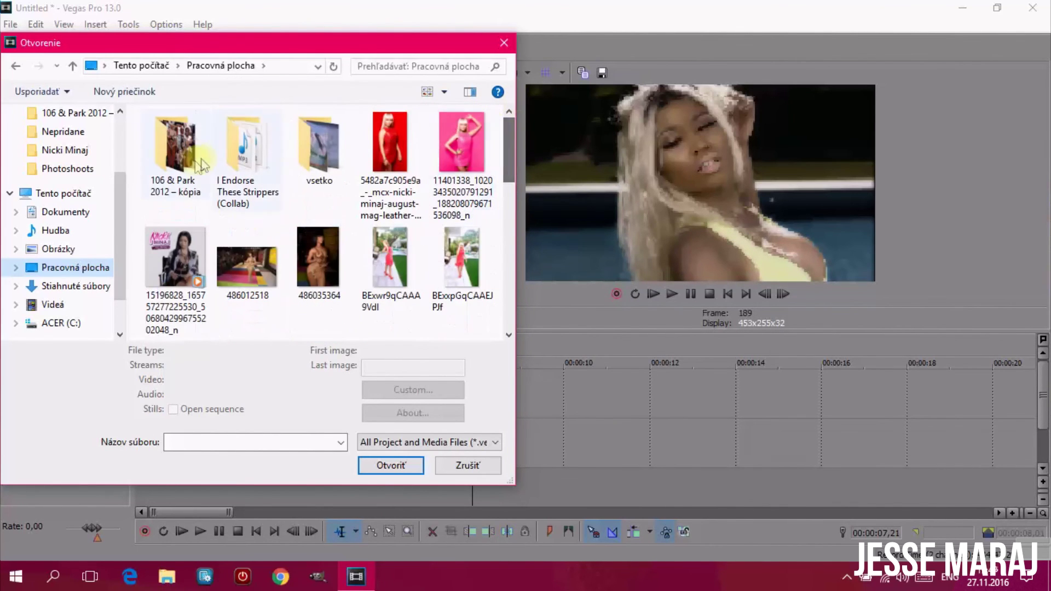
pyautogui.doubleClick(252, 163)
pyautogui.moveTo(215, 185); pyautogui.dragTo(255, 155)
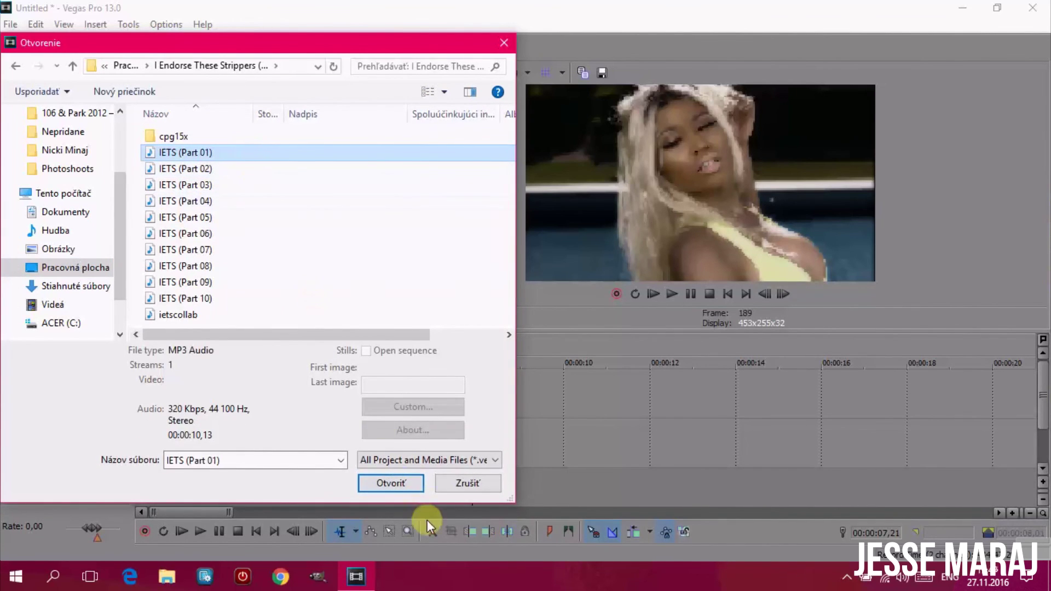
pyautogui.click(412, 483)
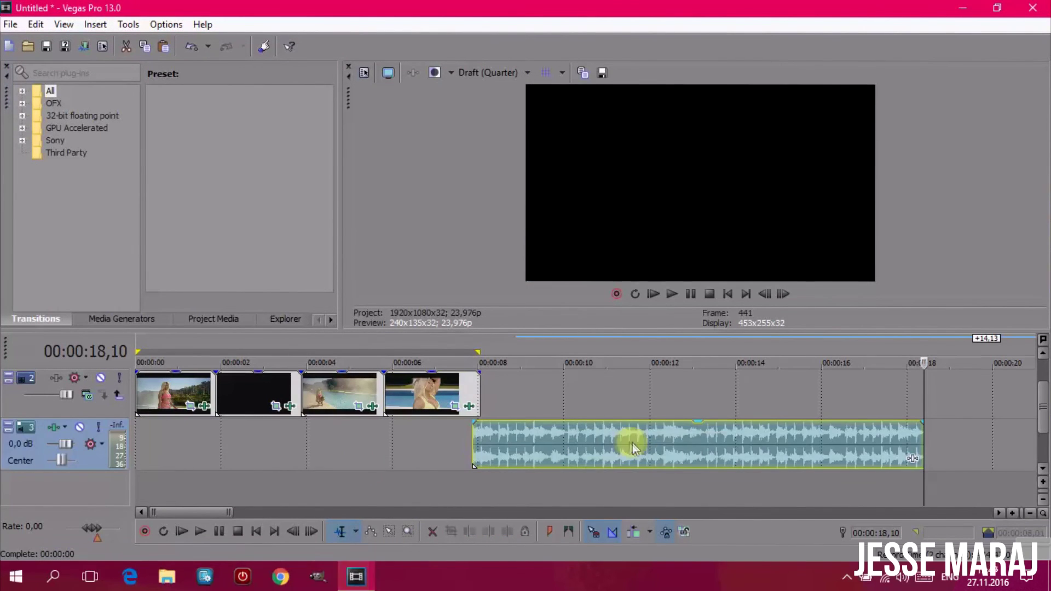
# Drag the IETS (Part 01) audio event to the start of the timeline.
pyautogui.click(138, 452)
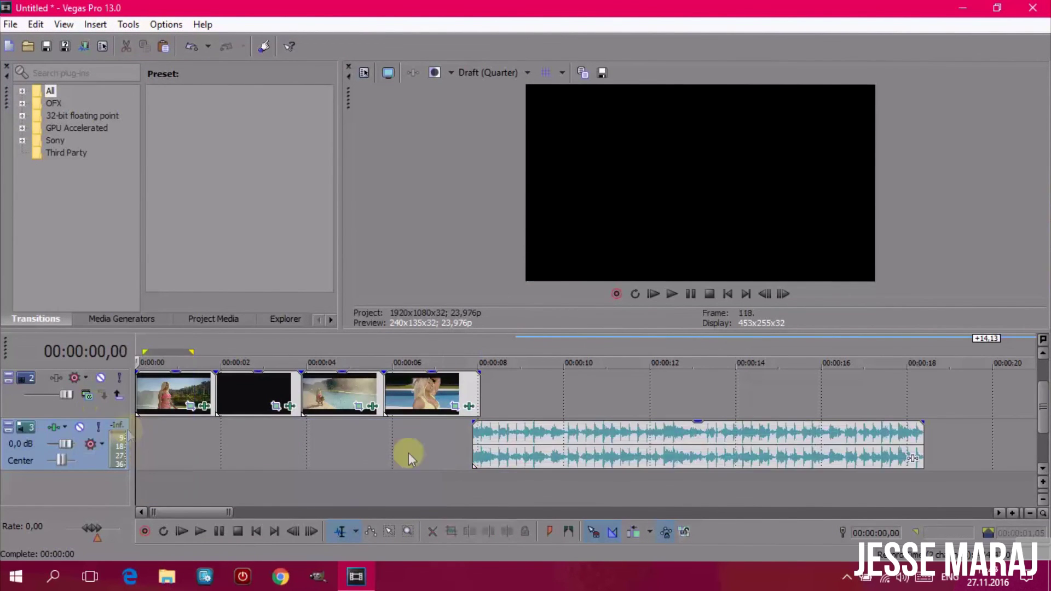
pyautogui.moveTo(567, 446); pyautogui.dragTo(134, 446)
pyautogui.scroll(-3, 280, 410)
pyautogui.scroll(-2, 280, 410)
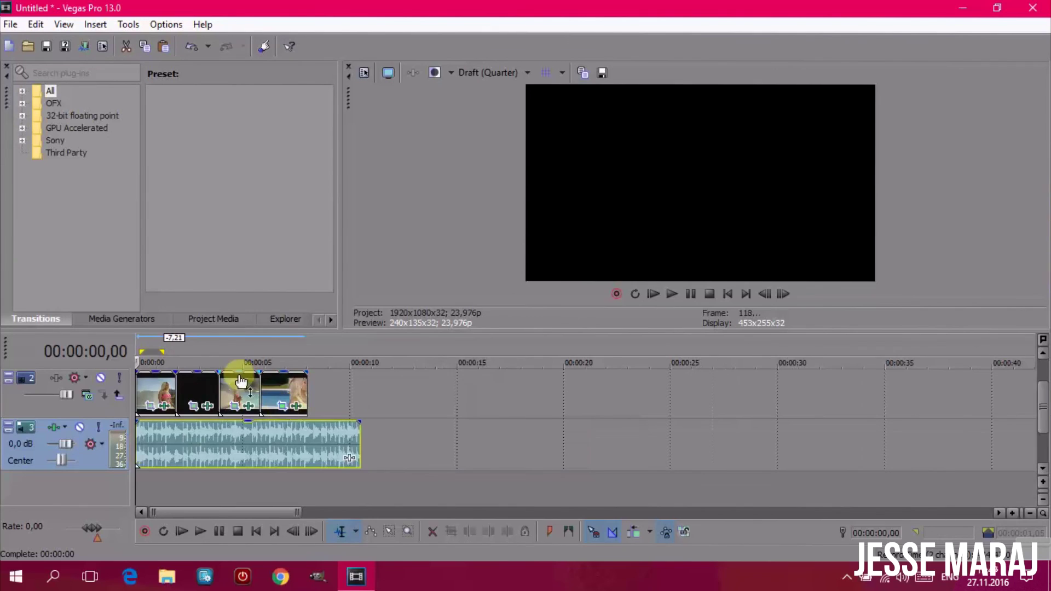